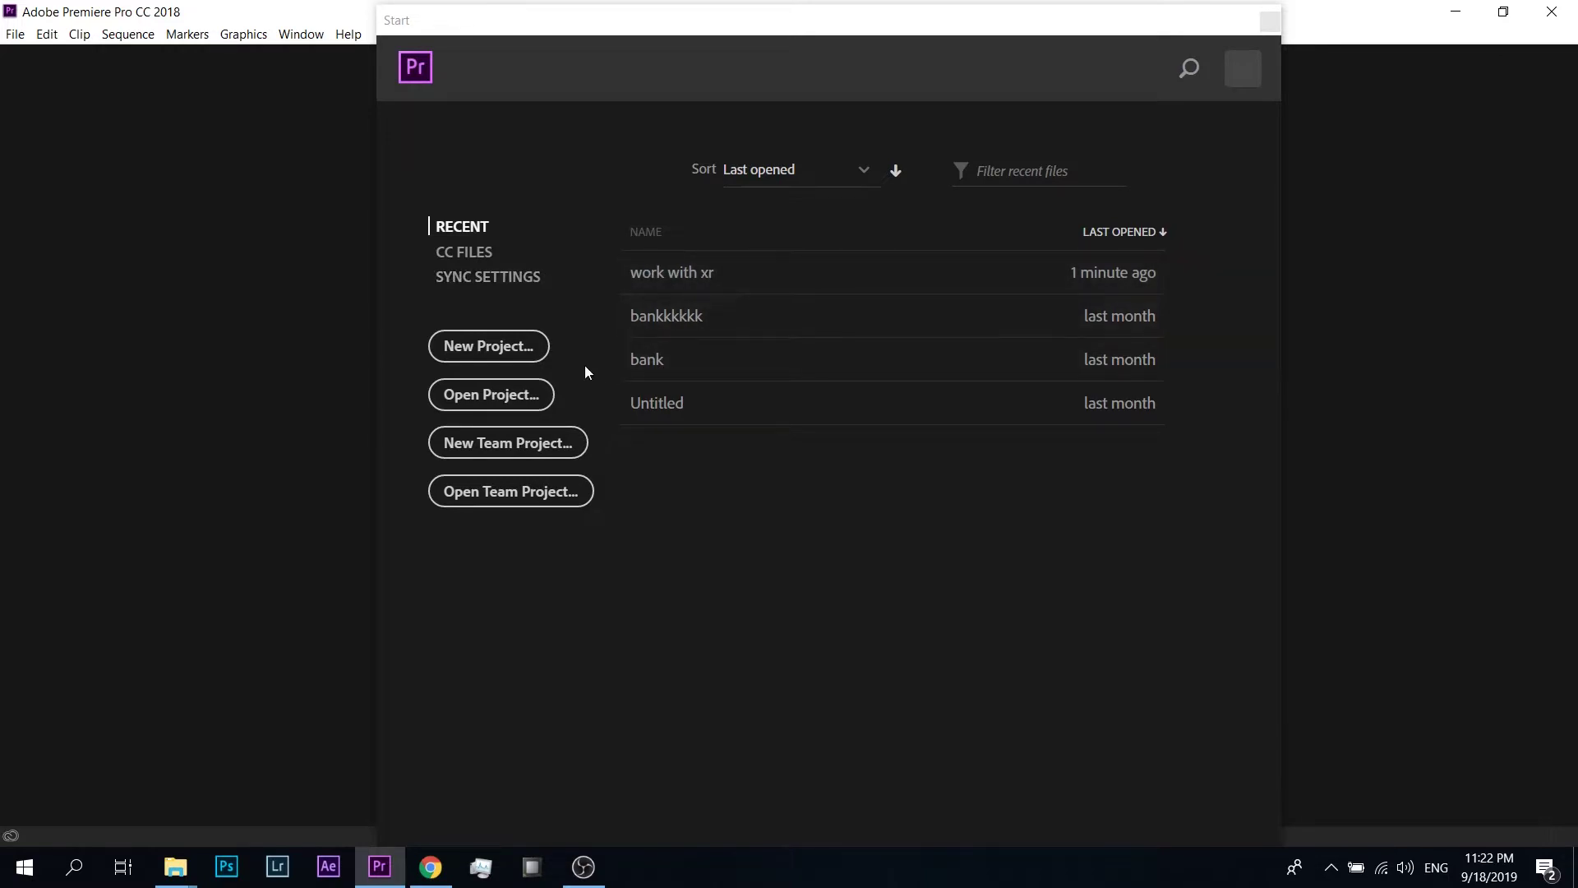
Create a new project named TEST on drive D, then switch to the Assembly workspace layout.
left_click(528, 345)
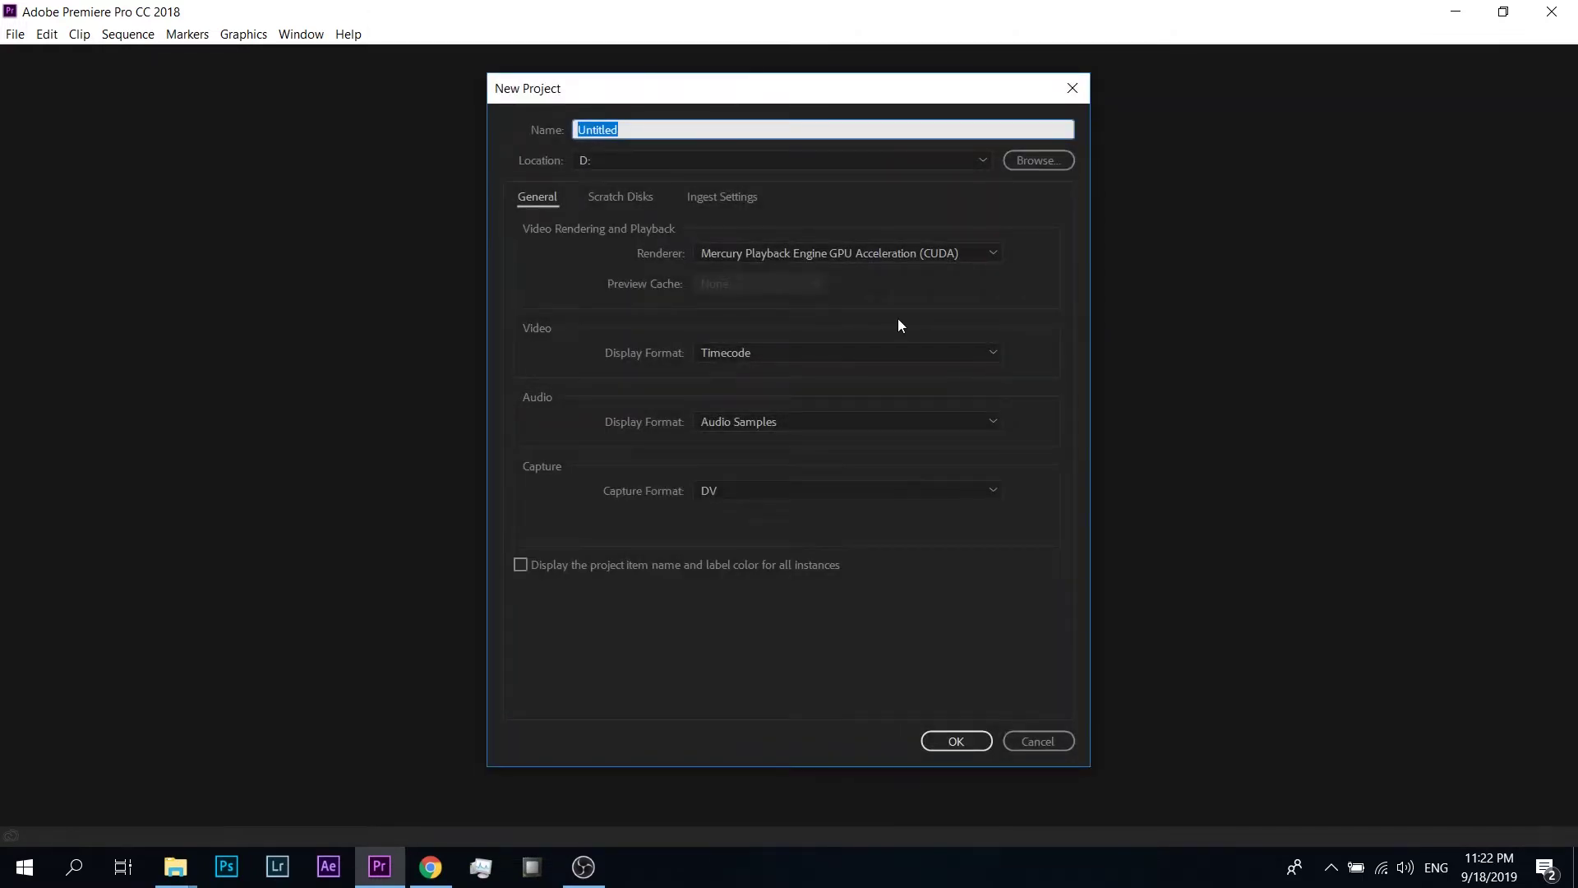
type("ST")
left_click(956, 741)
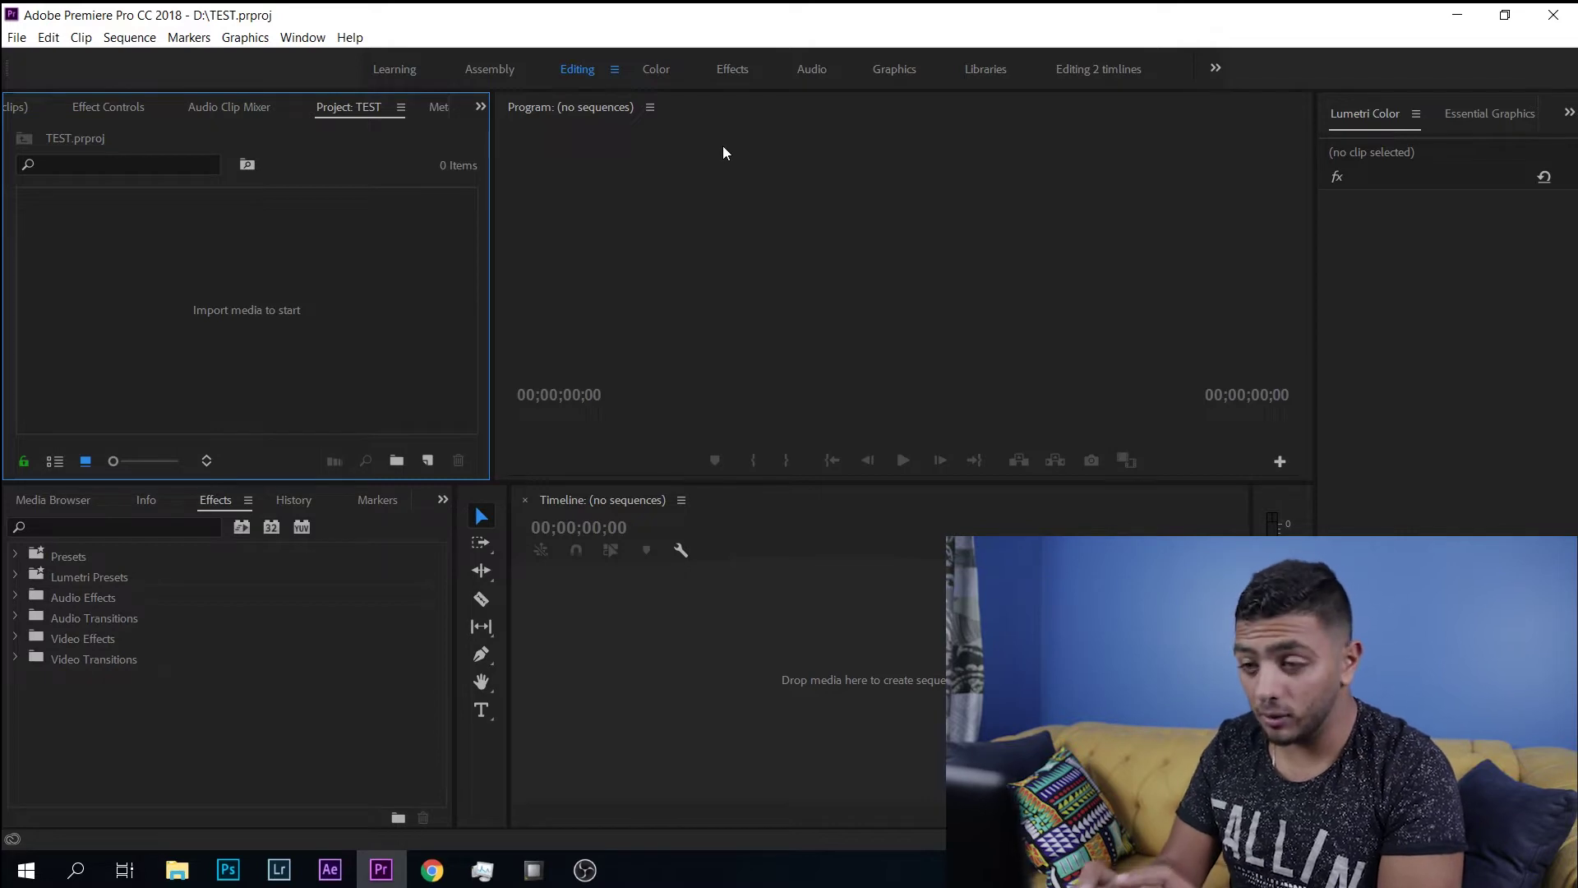
left_click(489, 81)
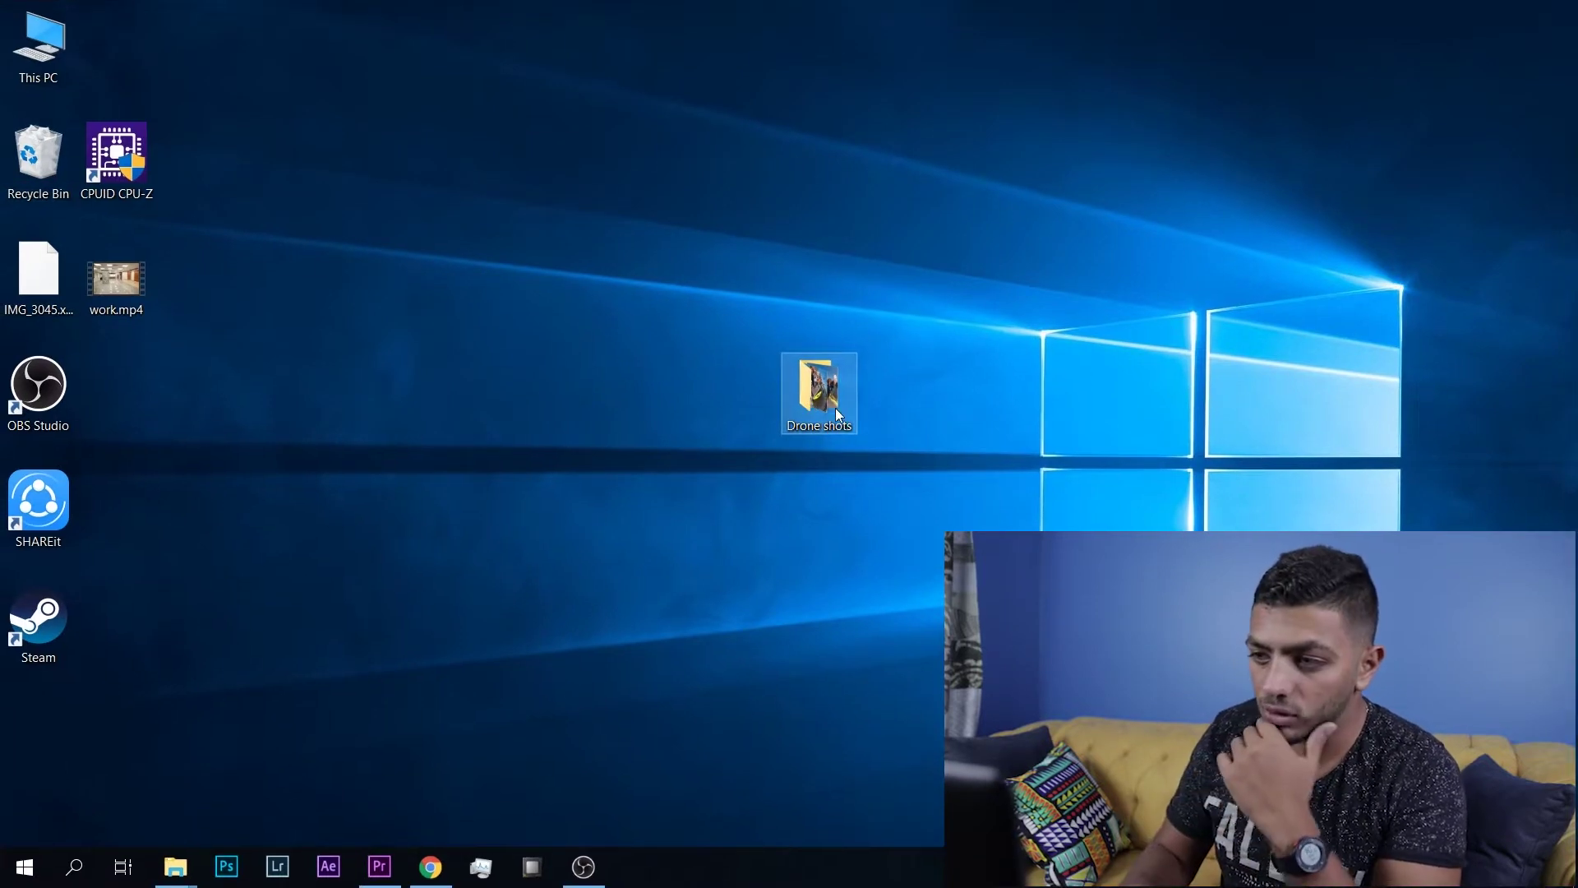
Import all nine Drone shots files (the mp3, five photos, three videos) into the Project panel.
double_click(836, 409)
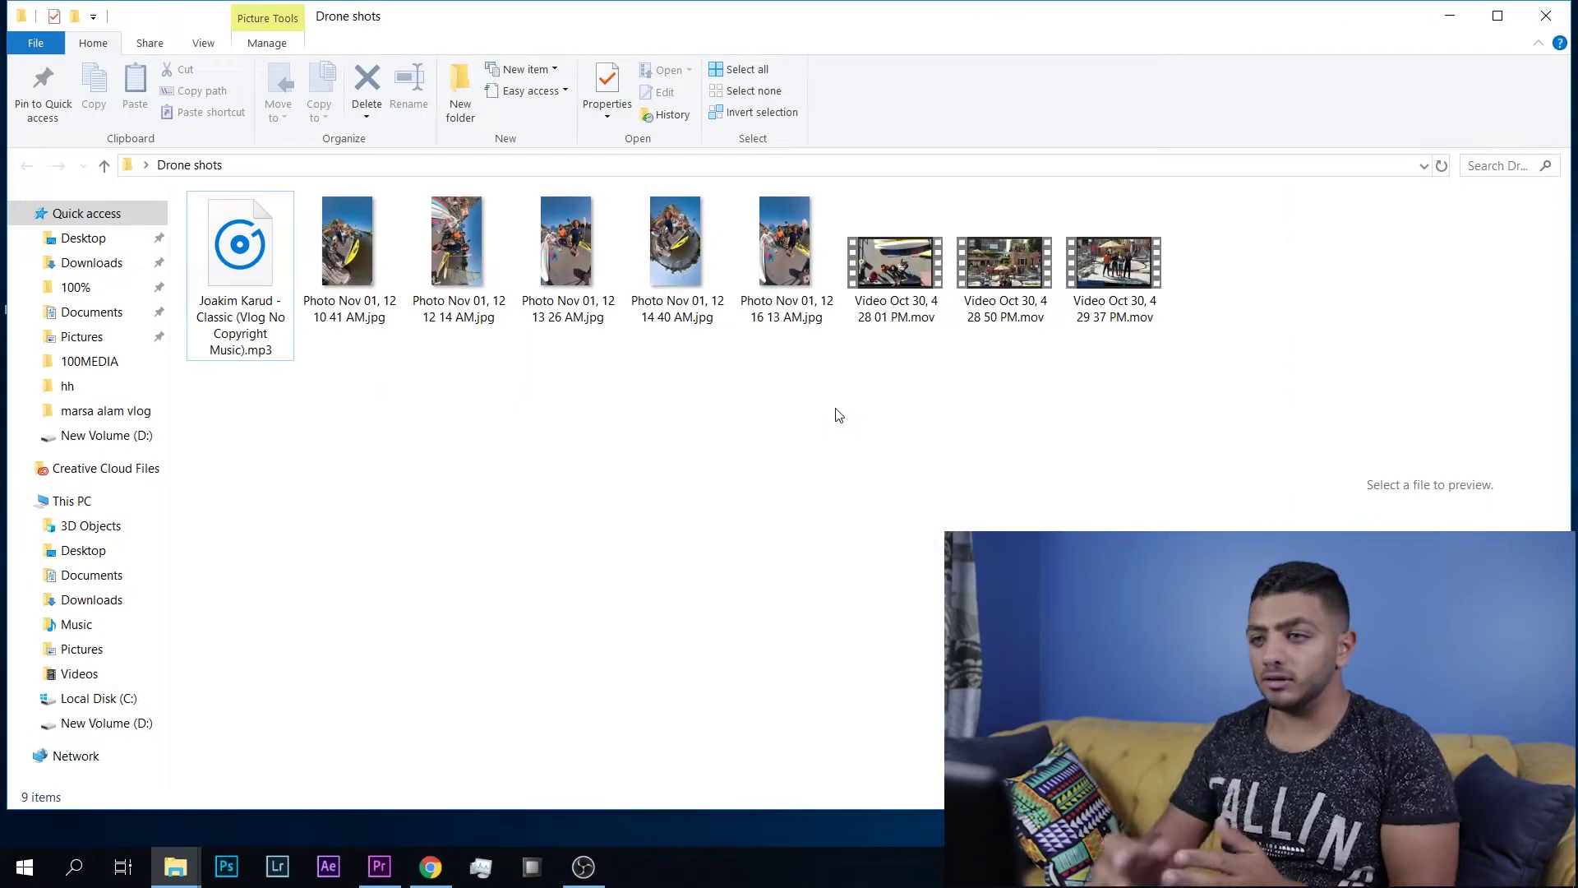
key("space")
left_click(223, 311)
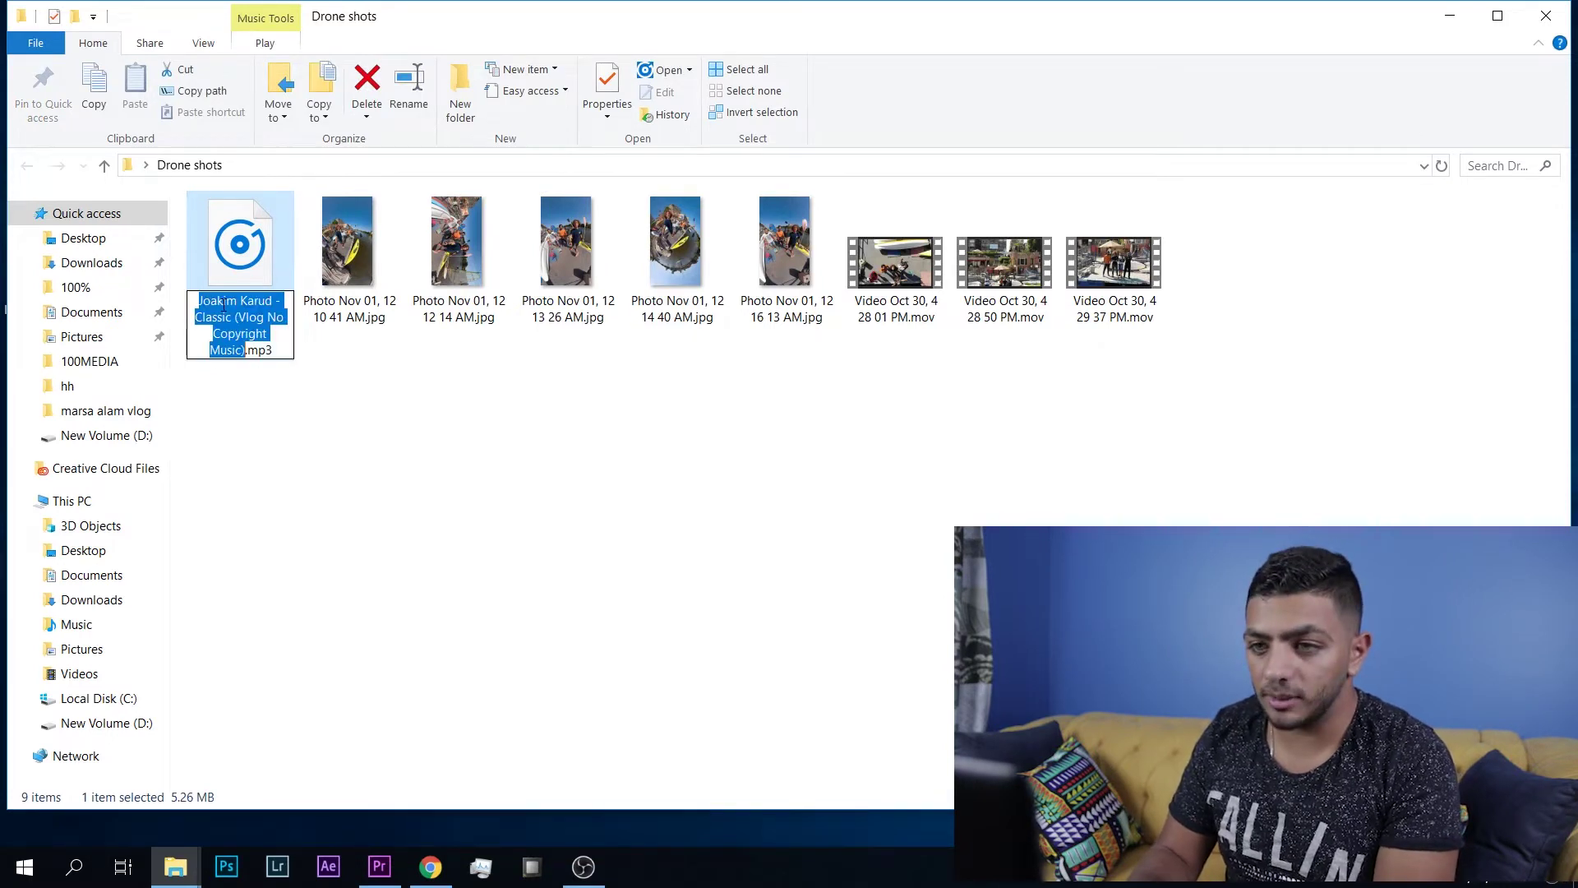
key("Escape")
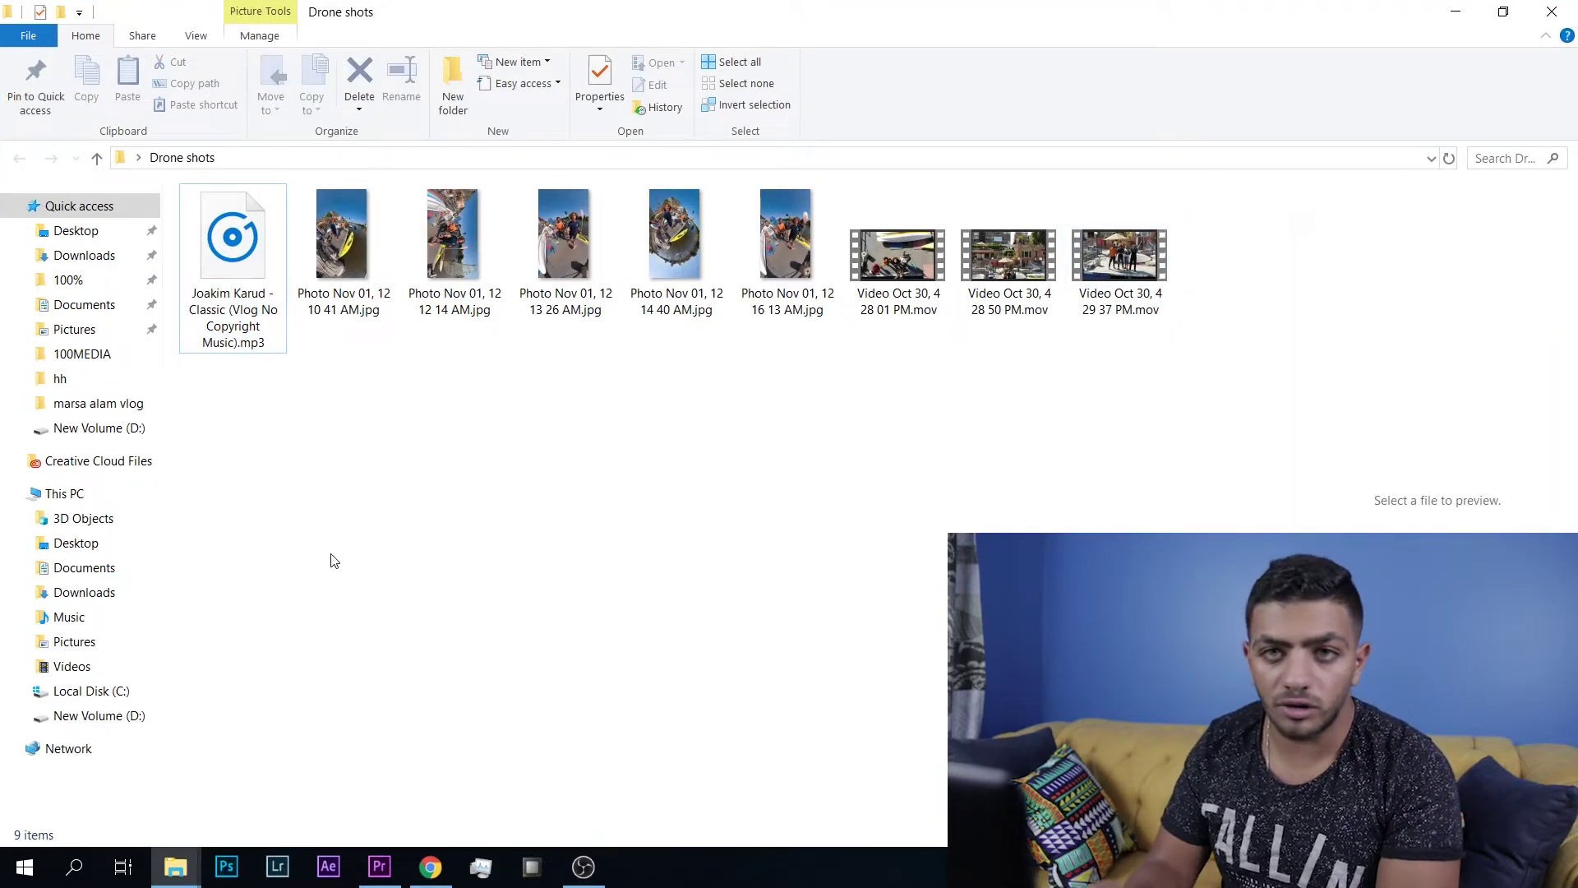
key("ctrl+a")
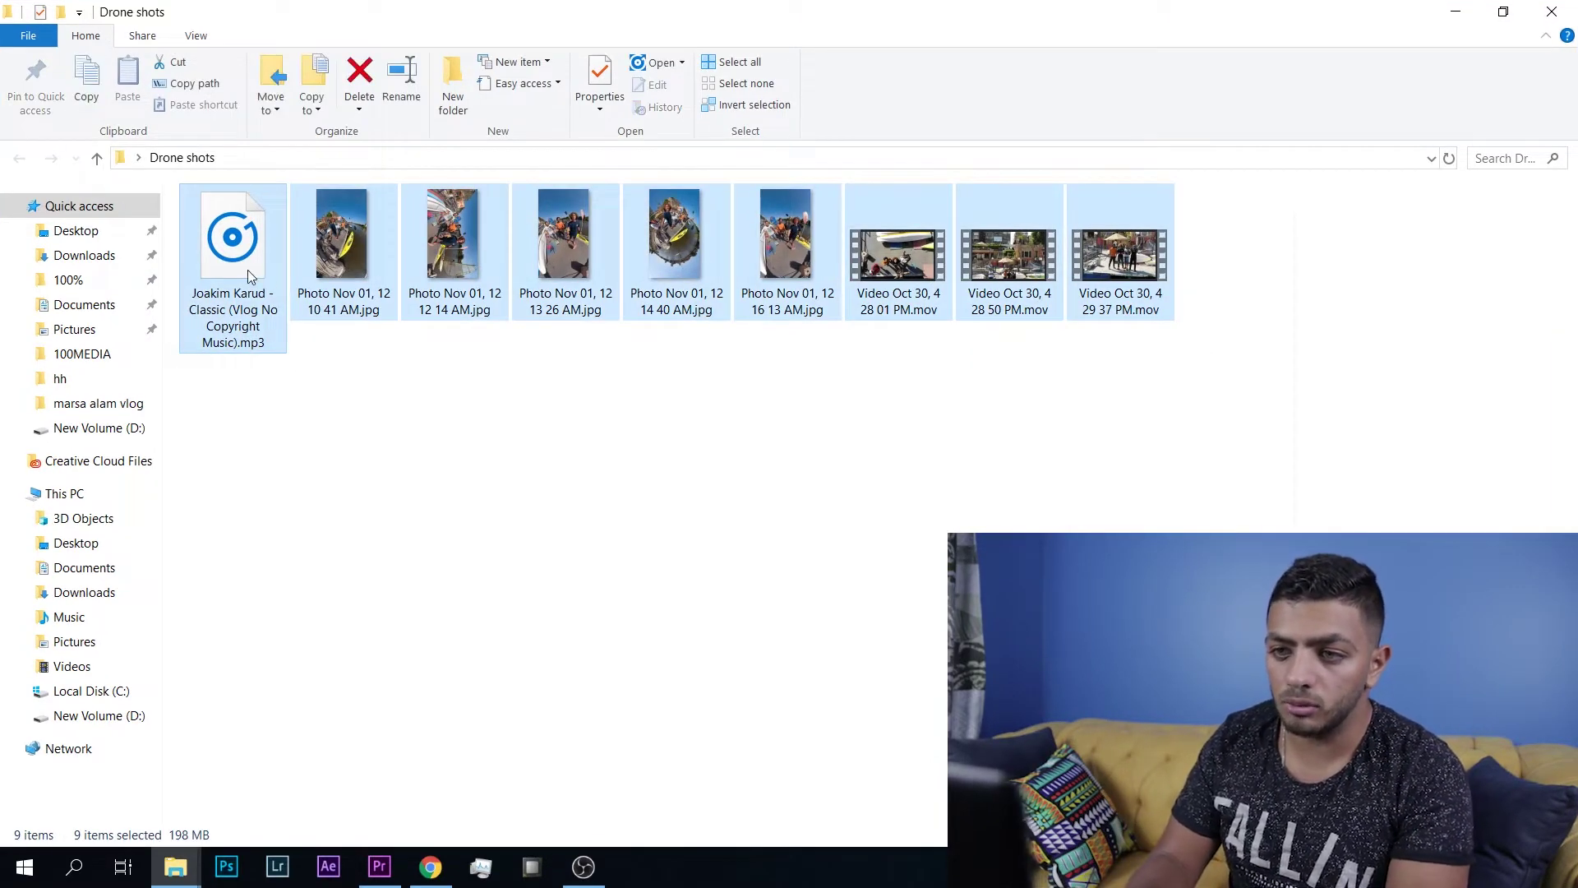
left_click_drag(248, 269, 374, 880)
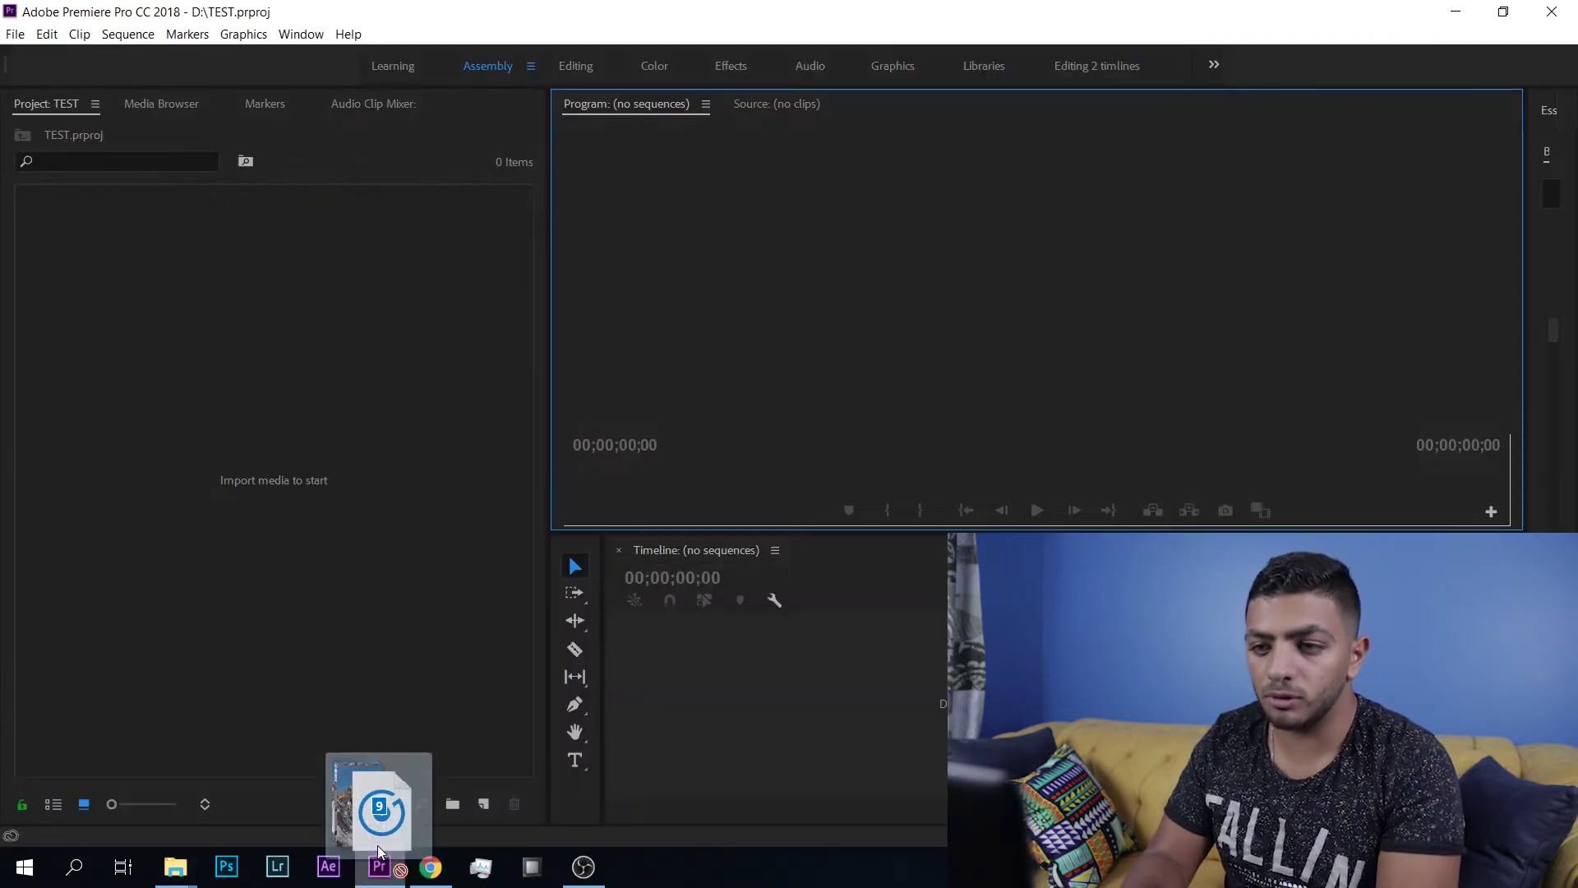
left_click_drag(374, 880, 347, 652)
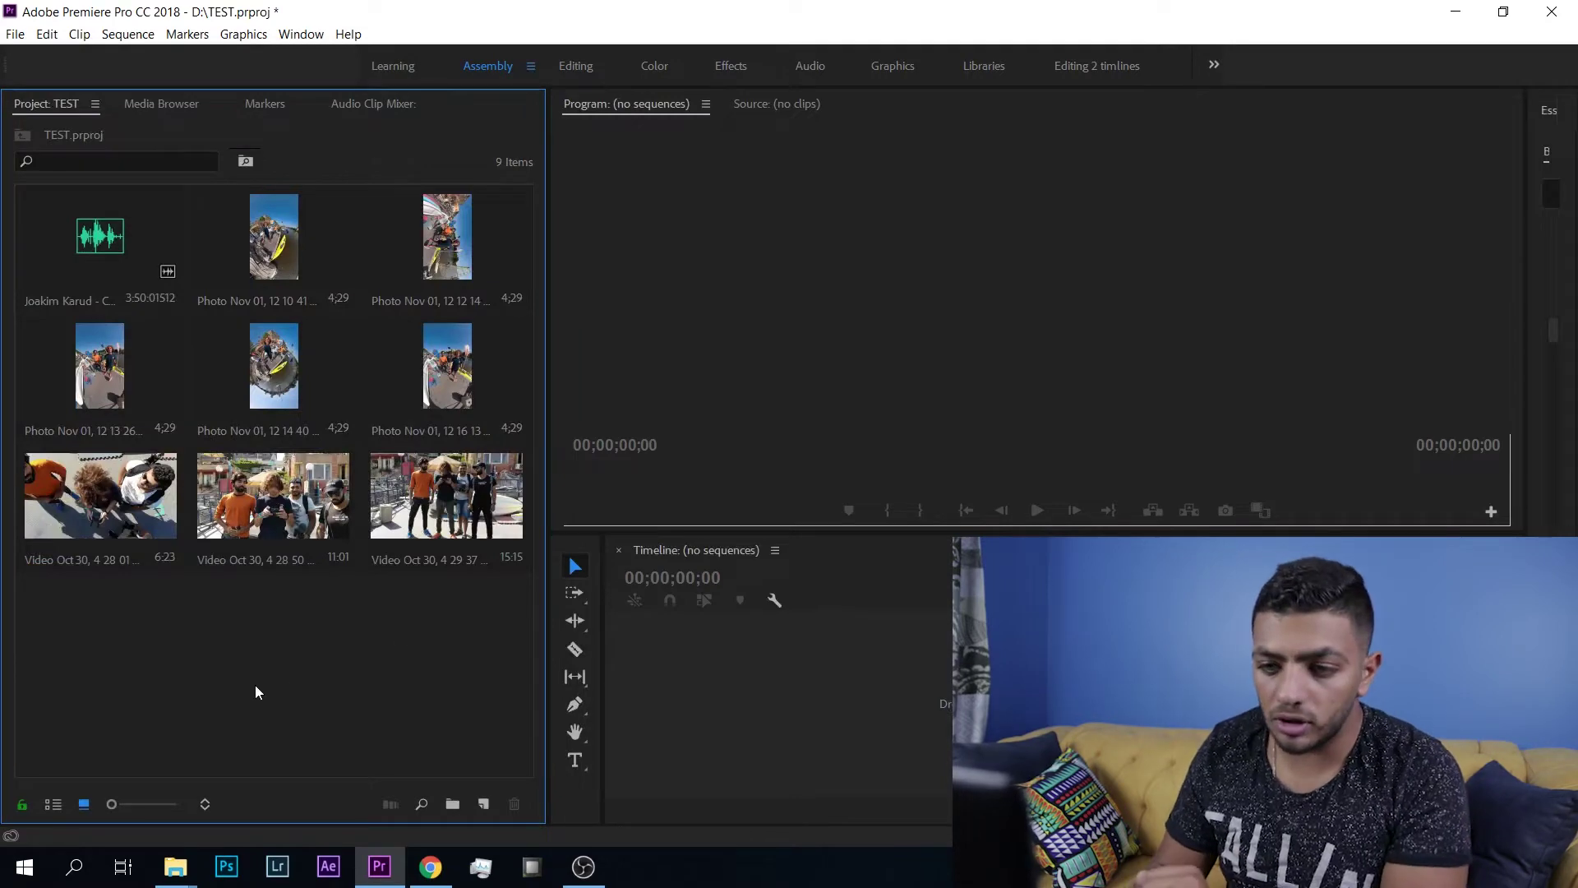
double_click(255, 686)
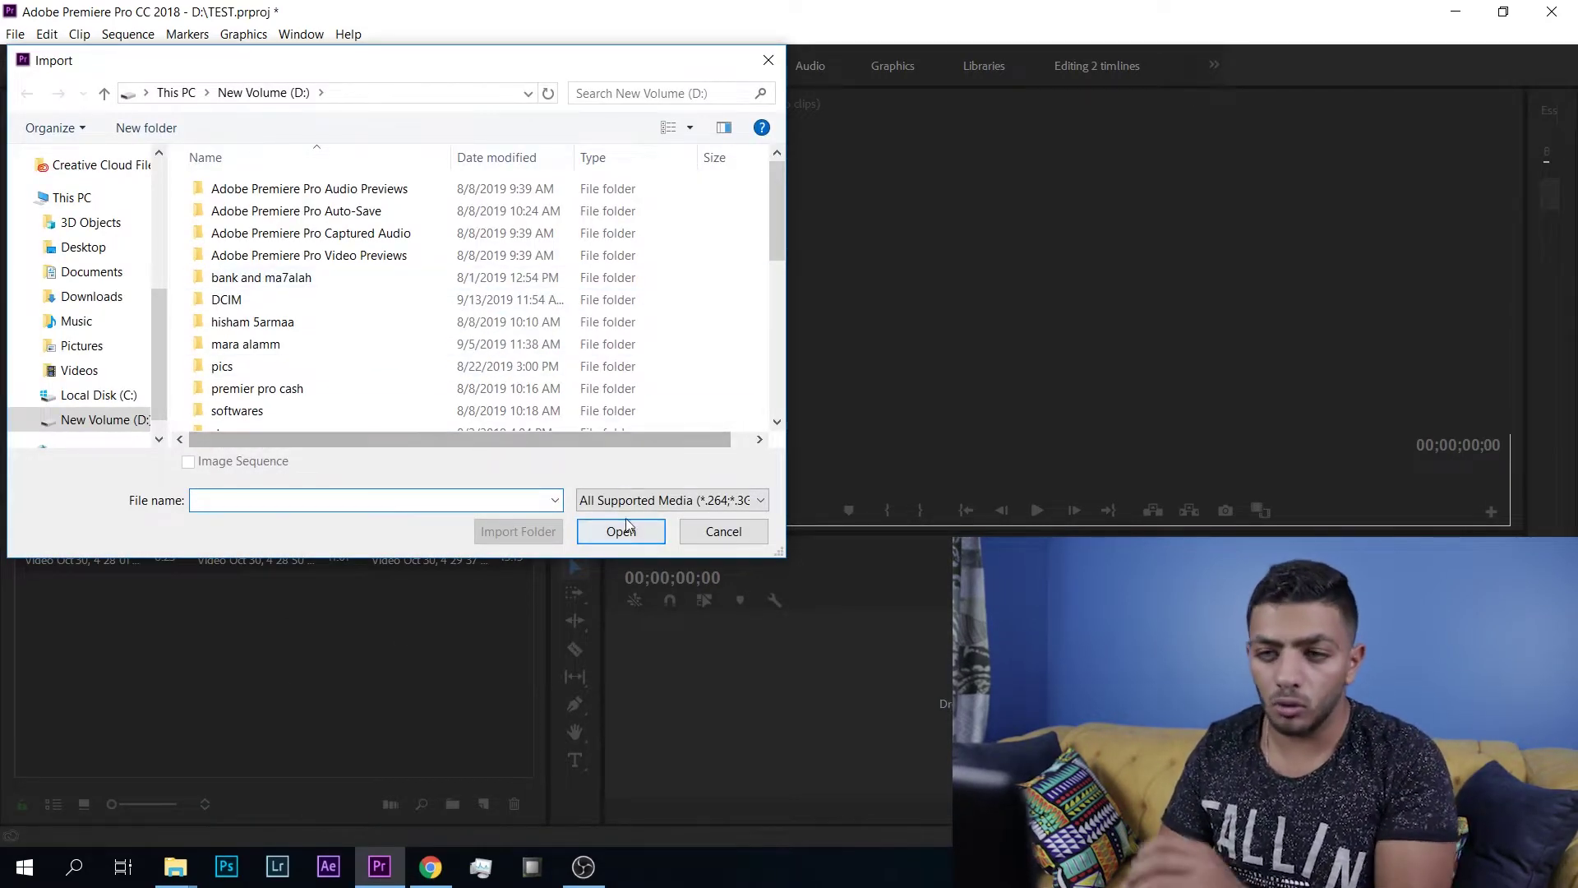
left_click(712, 534)
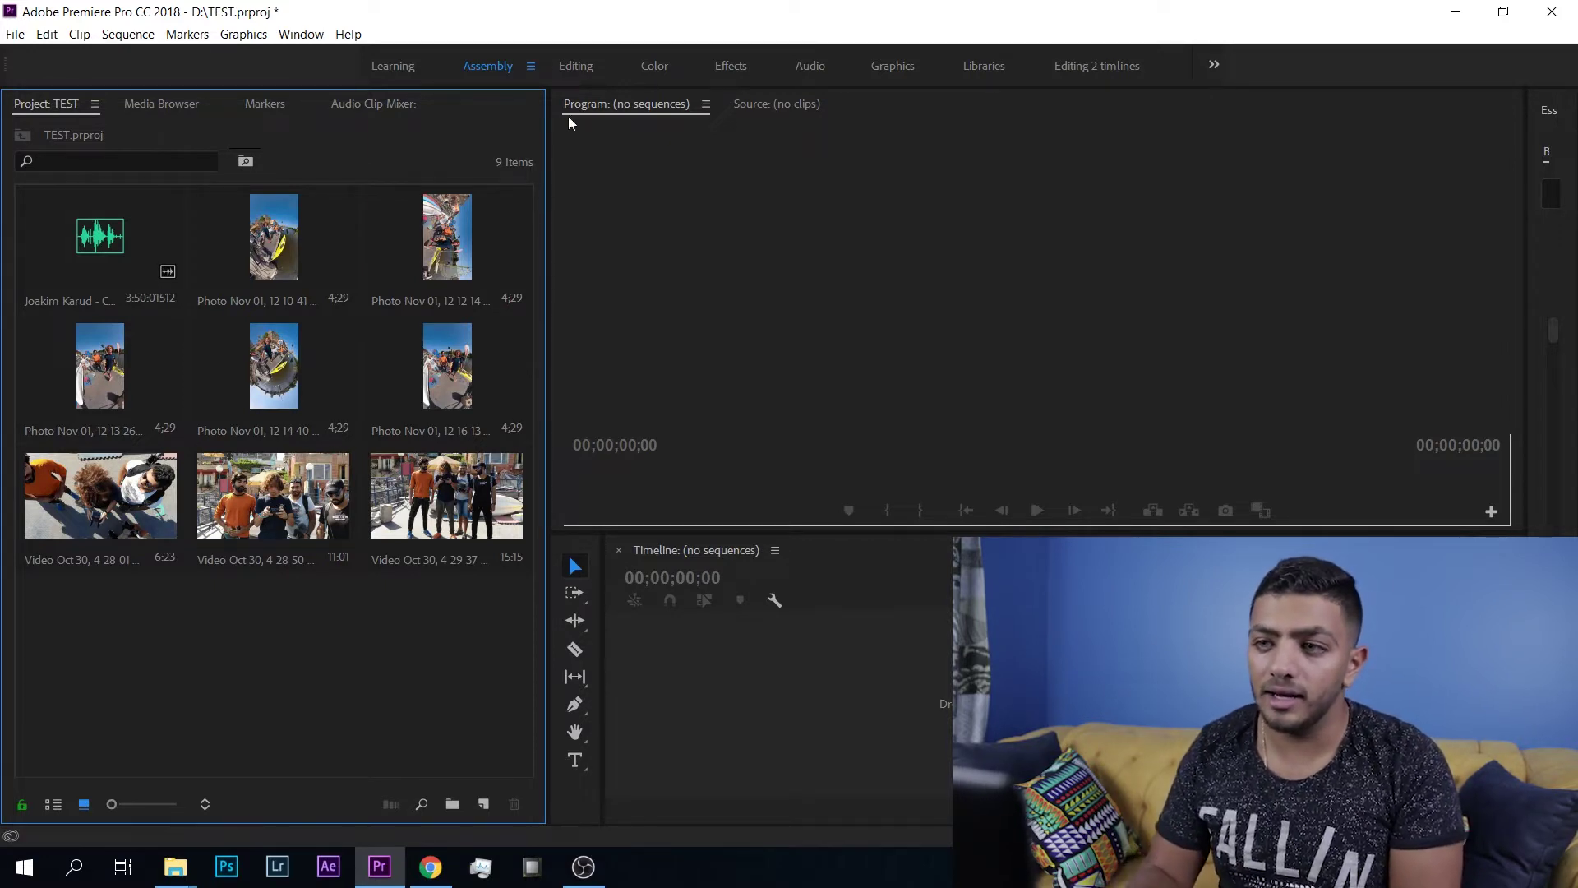
Switch to the Editing workspace with a taller Project panel and a wider Program monitor.
left_click(572, 67)
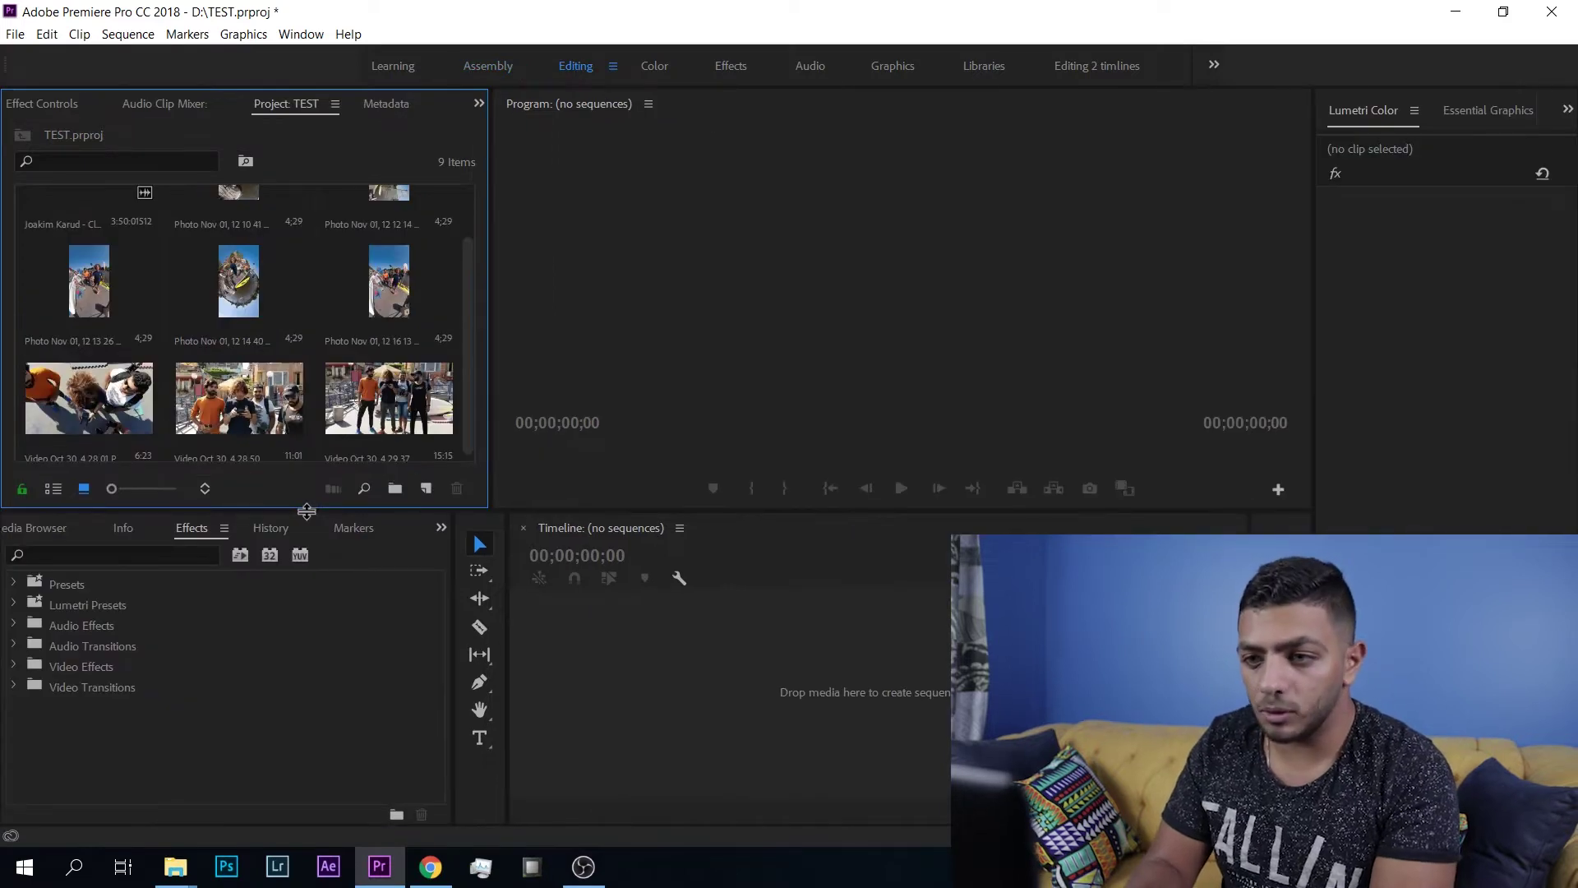
left_click_drag(307, 511, 306, 524)
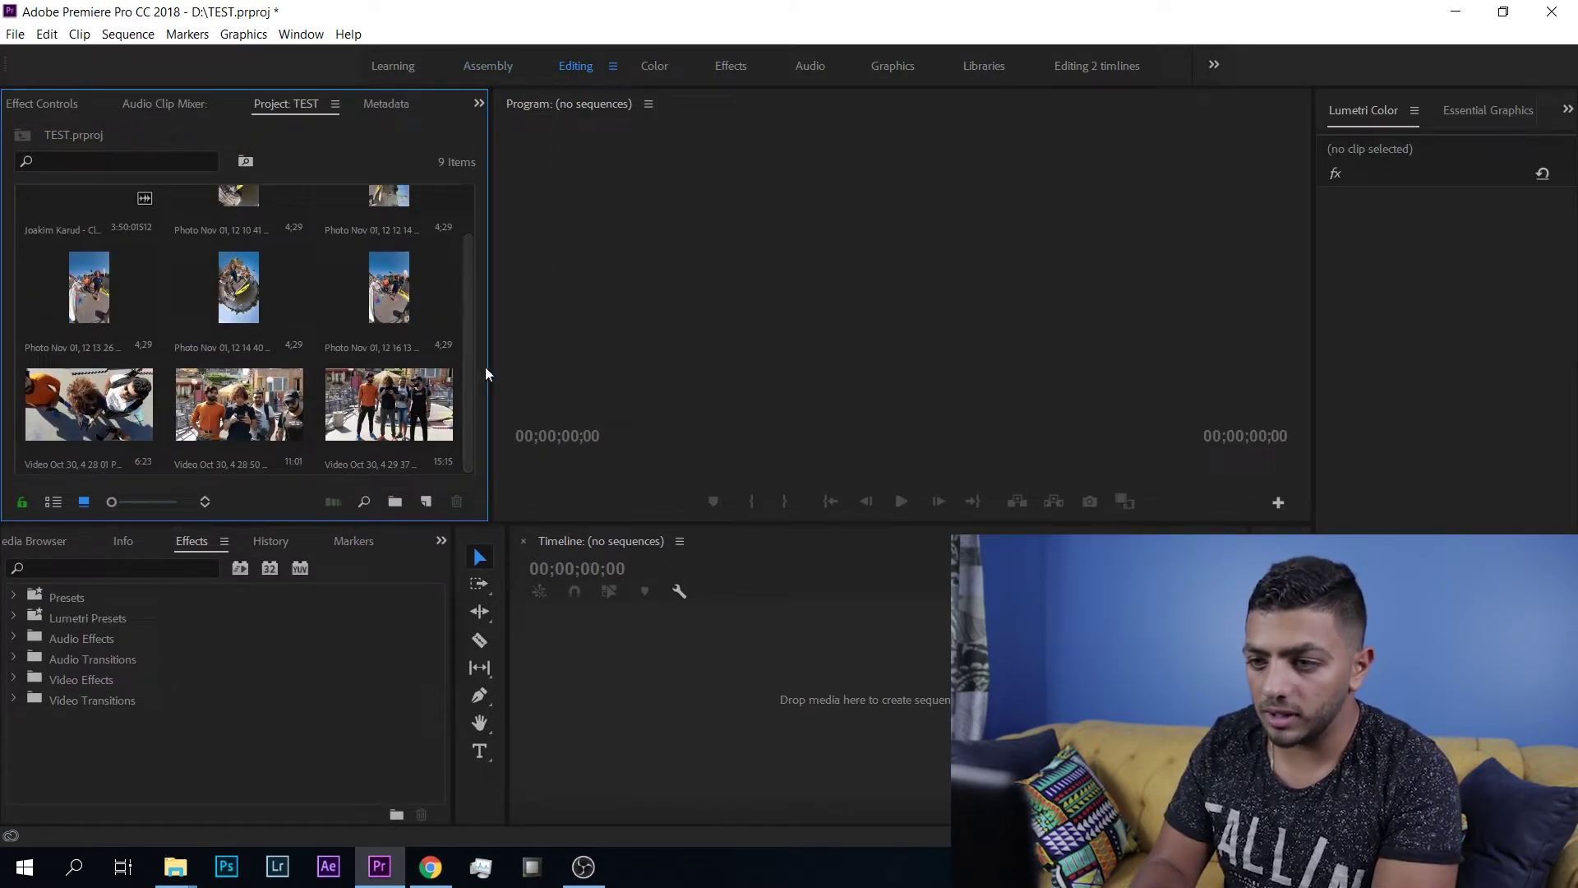
left_click_drag(486, 369, 458, 371)
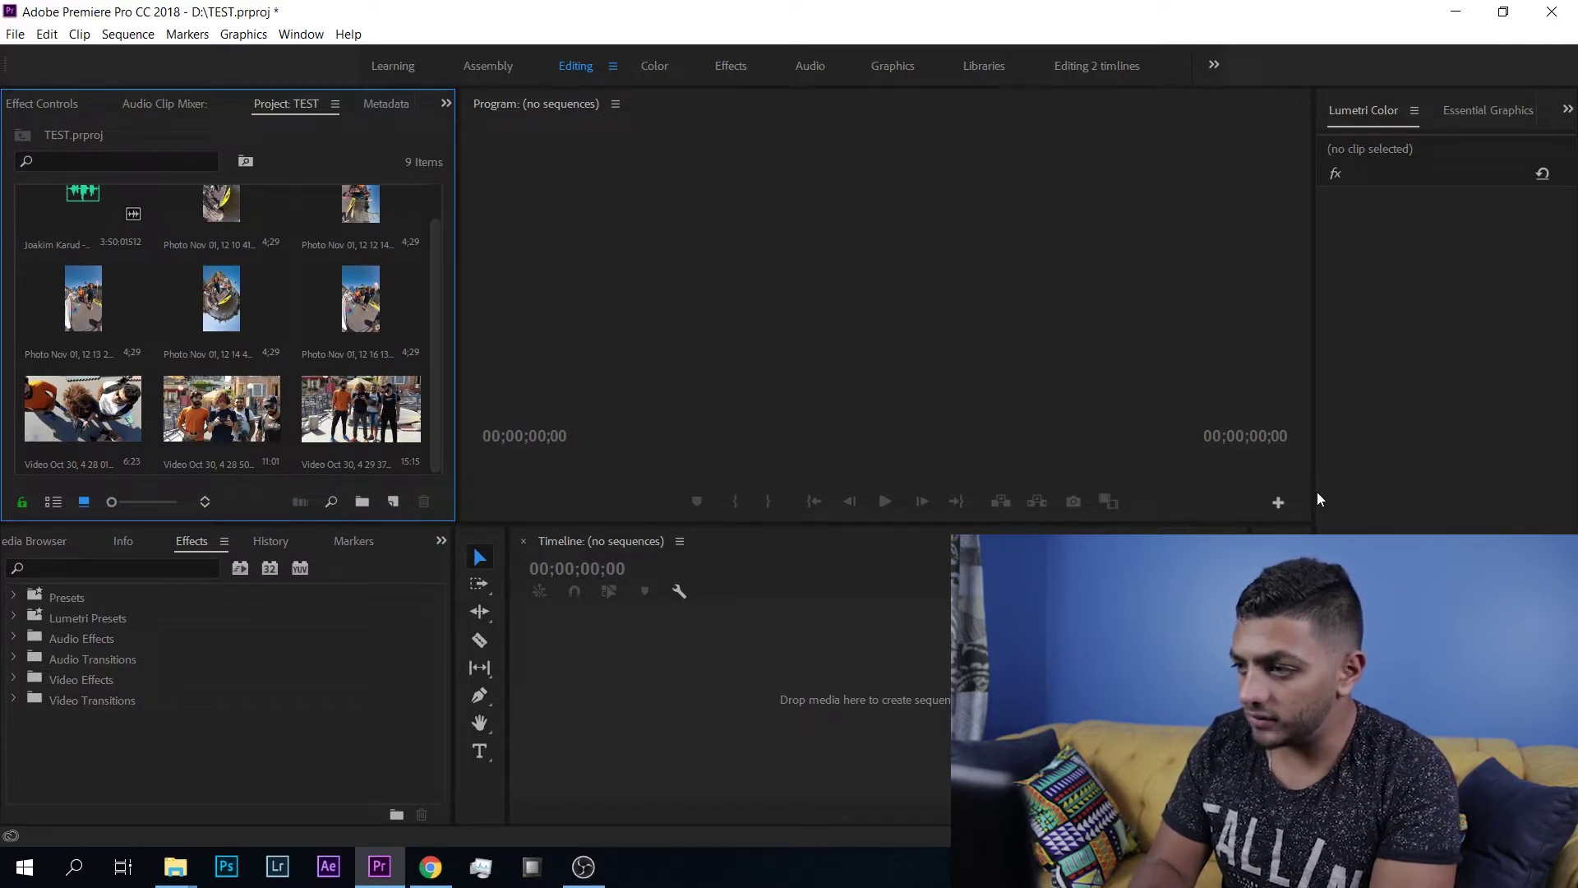
left_click_drag(1318, 492, 1329, 493)
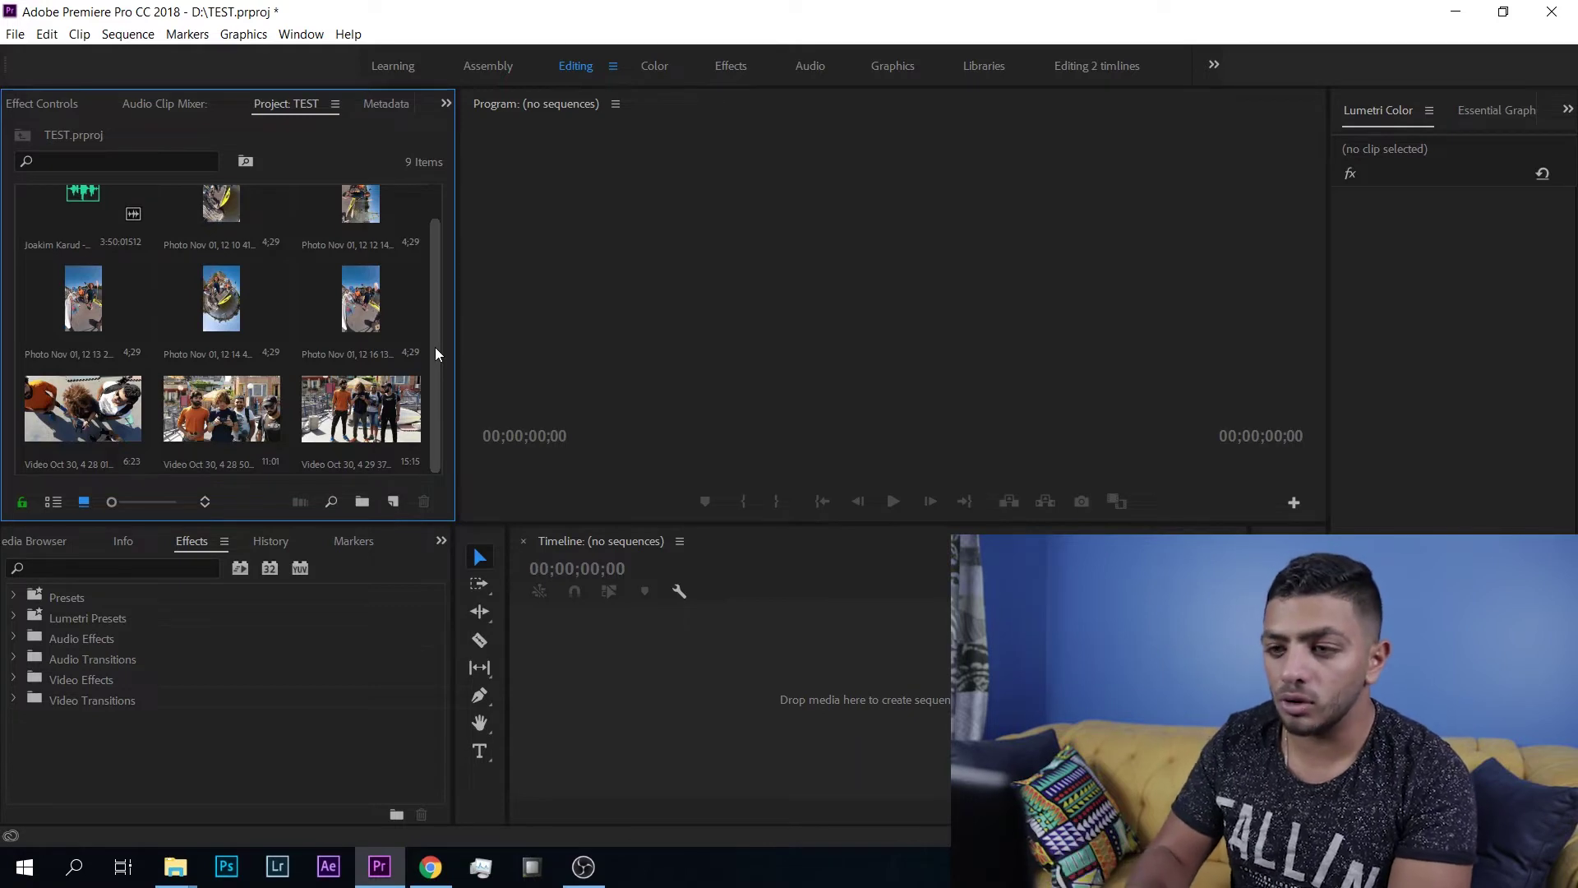
Open Video Oct 30, 4 28 01 PM.mov in the Source monitor for previewing.
scroll(433, 335, "up", 2)
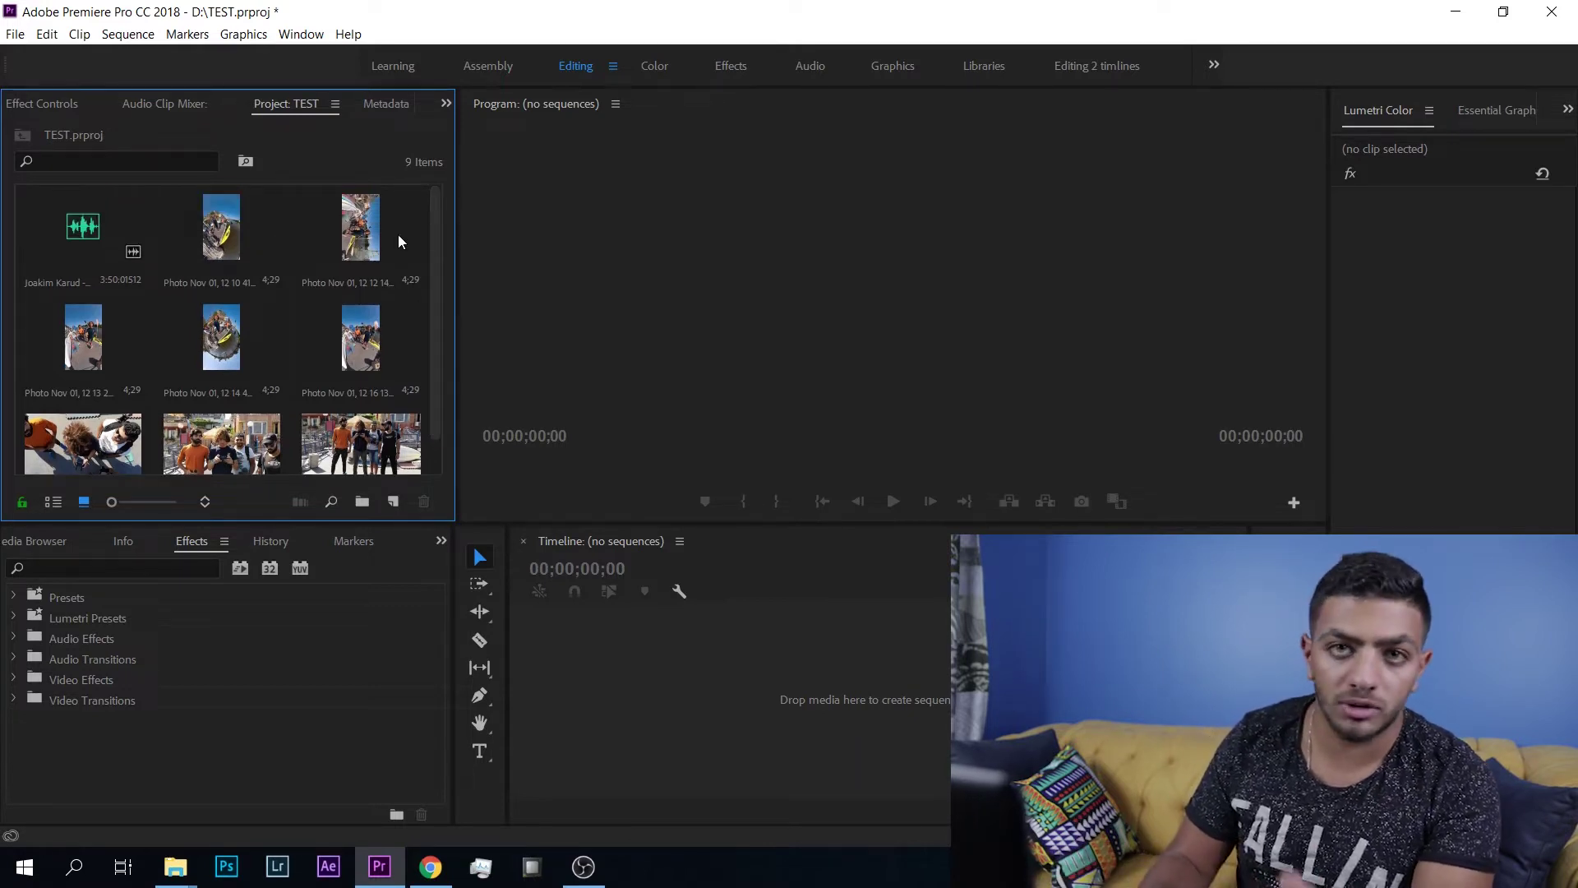
left_click(362, 444)
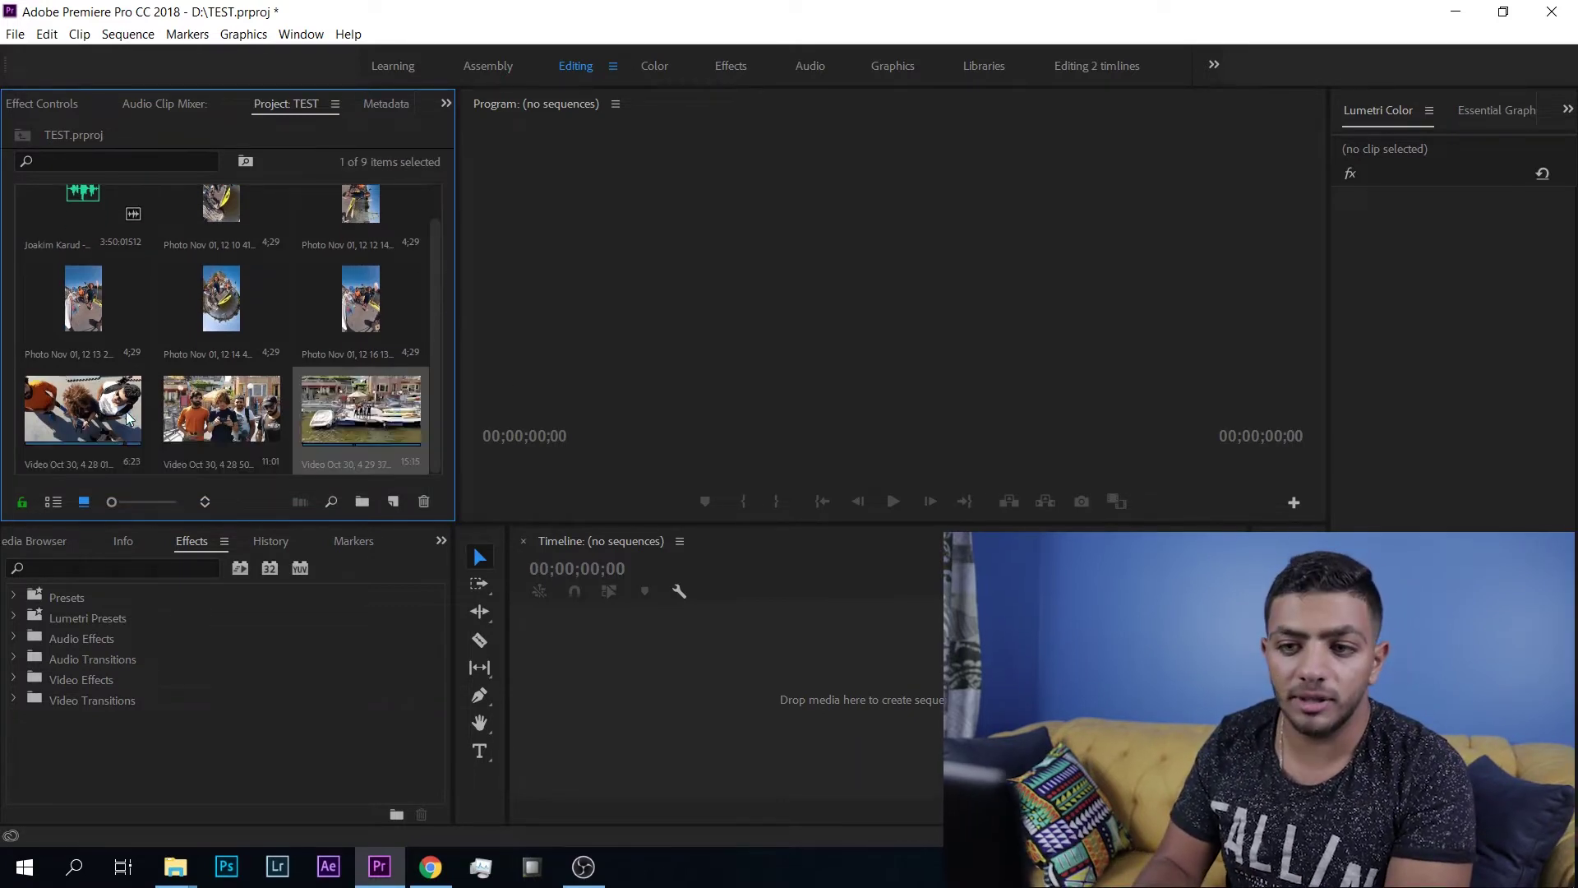
double_click(99, 416)
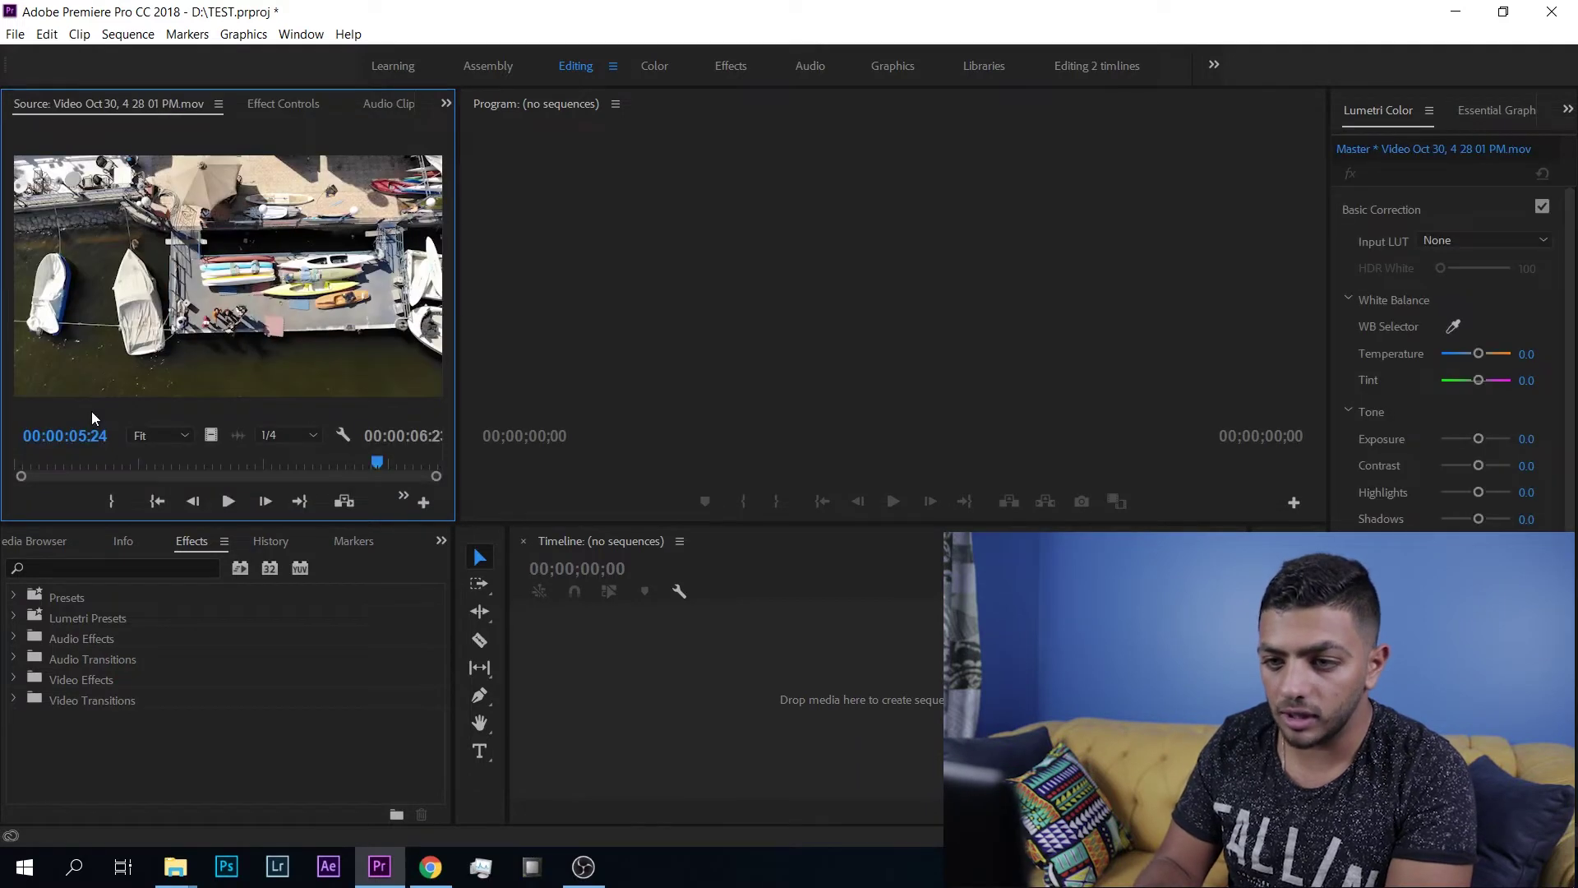
Mark the first drone clip's in point at 00:00:01:04 and out point at 00:00:05:20.
left_click_drag(77, 466, 67, 466)
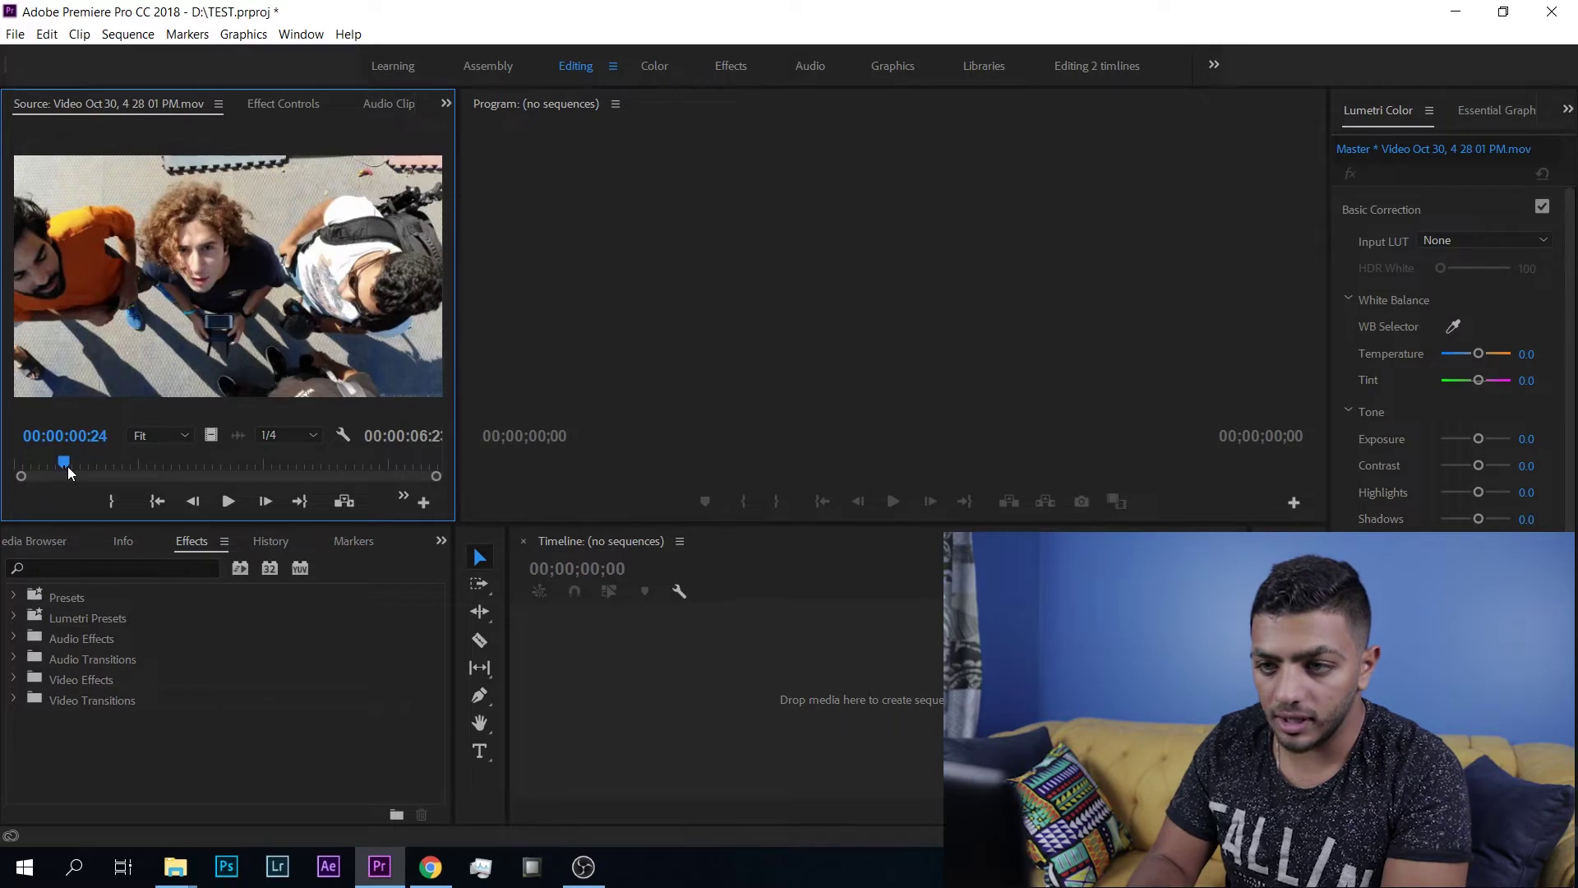
left_click_drag(68, 466, 89, 466)
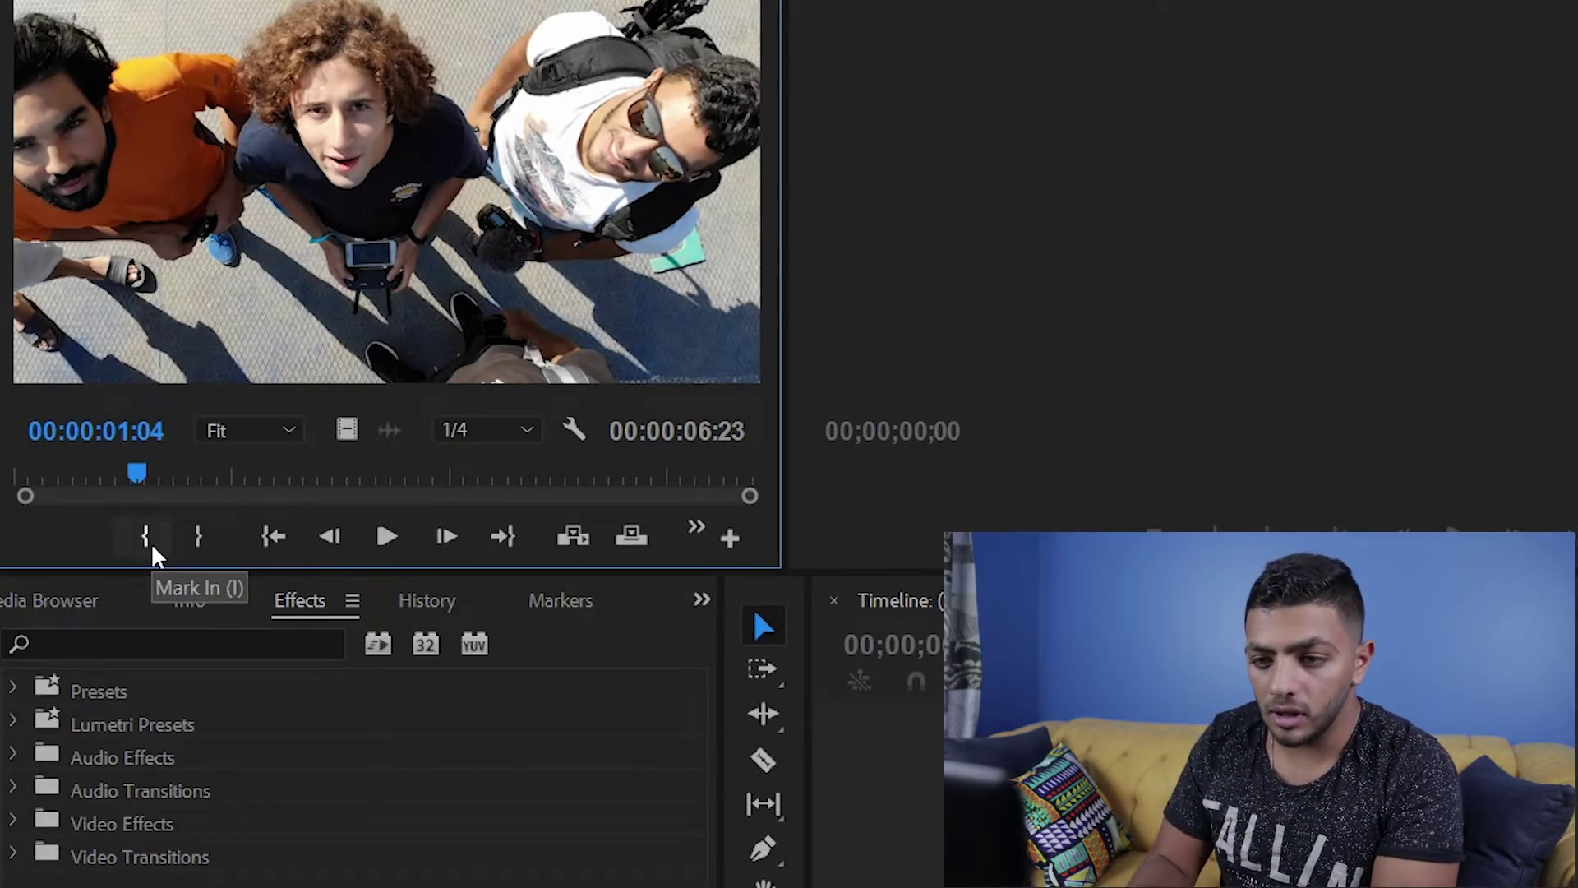
left_click(152, 547)
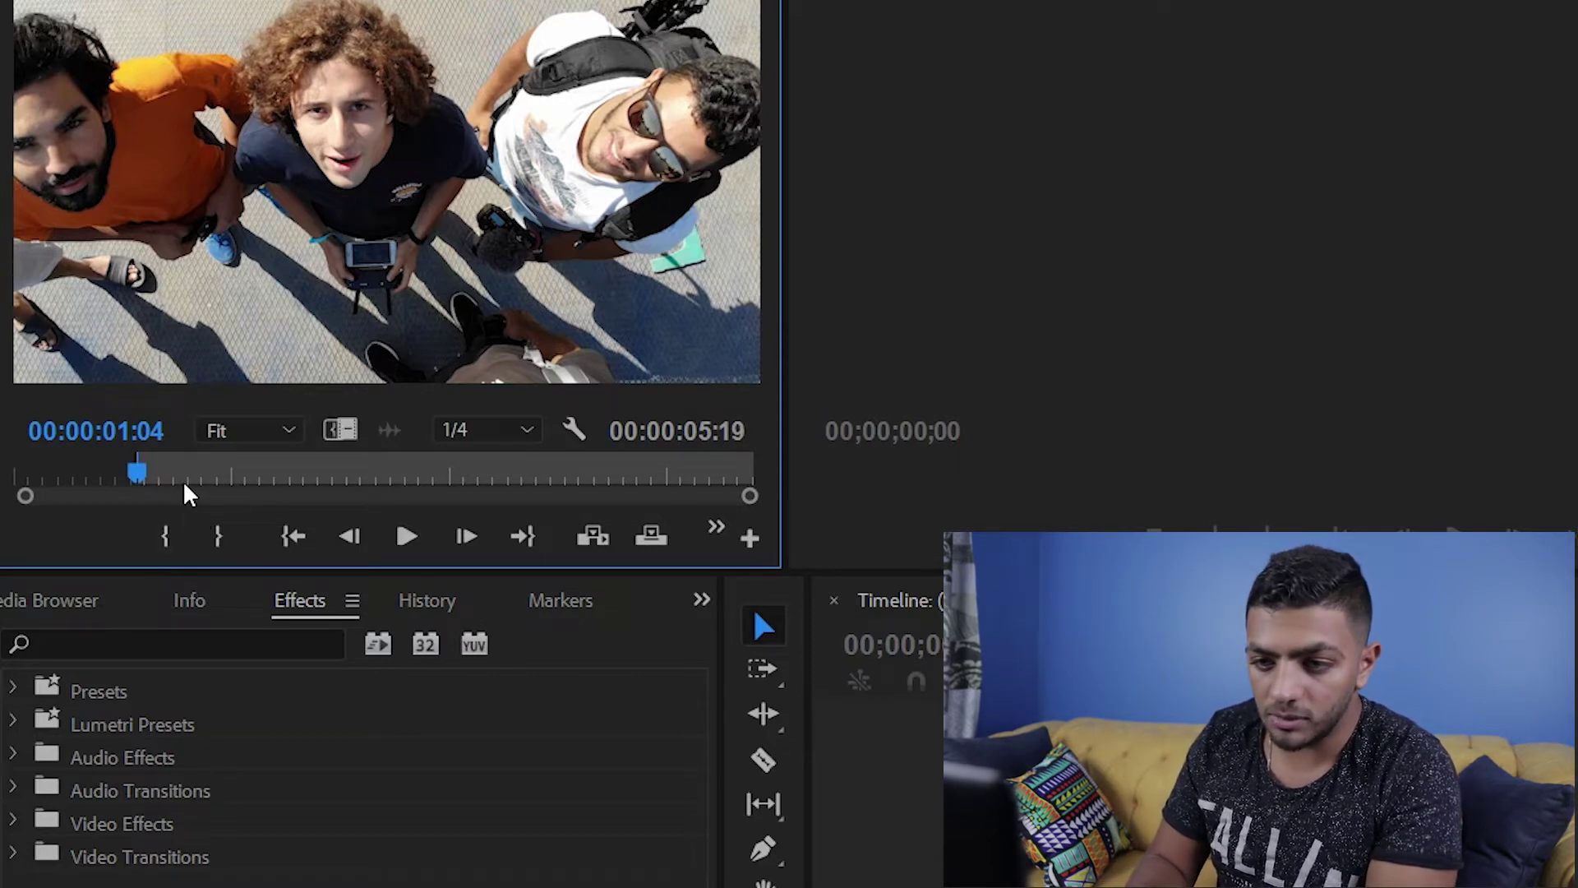
key("space")
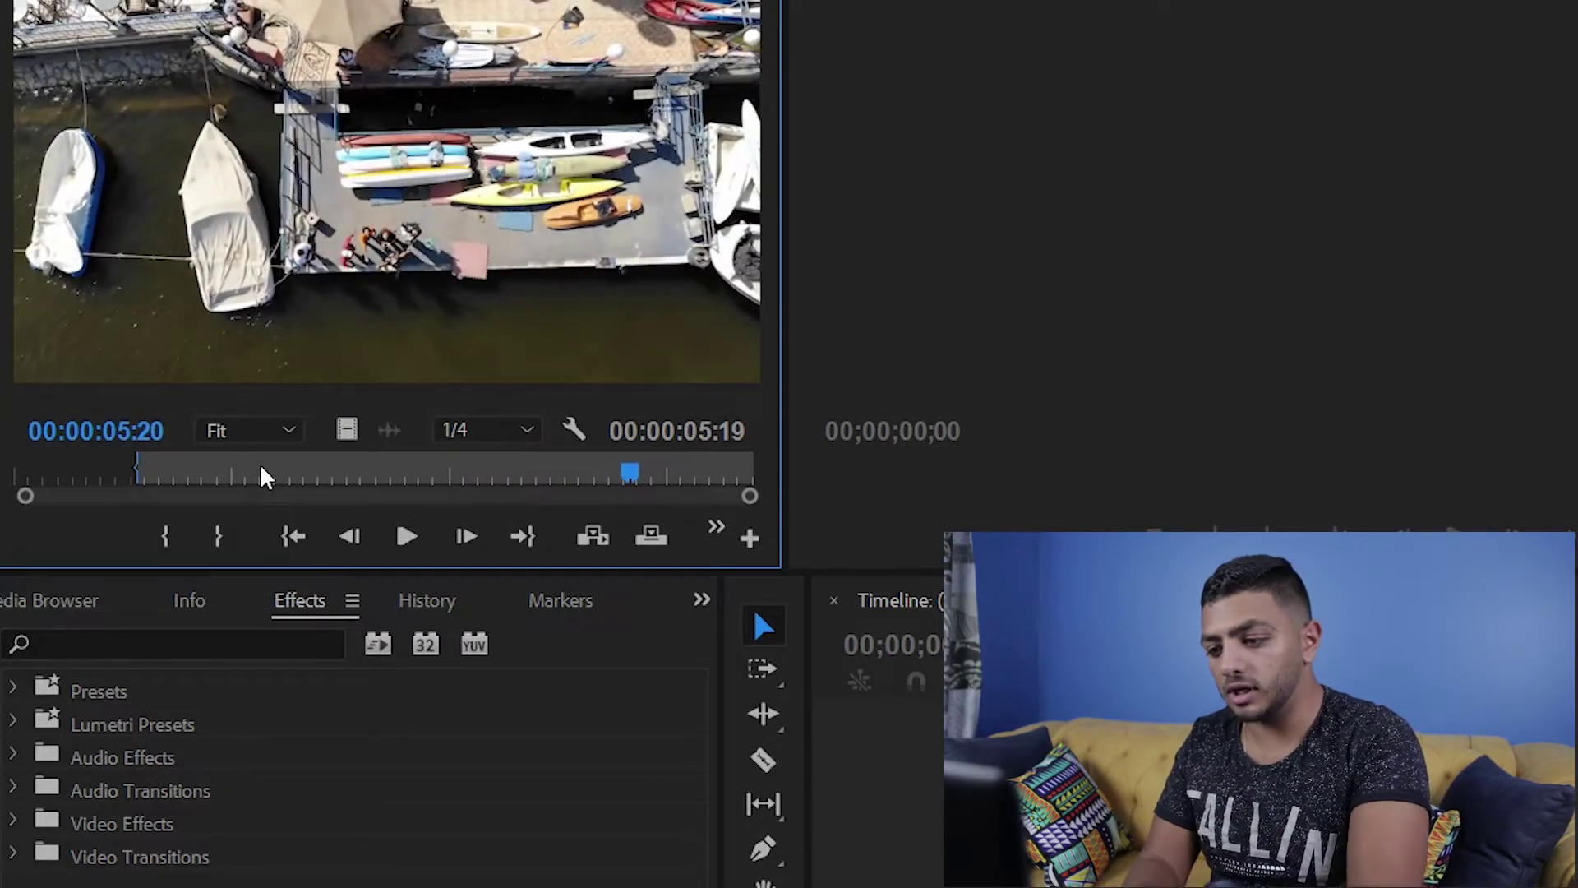
key("o")
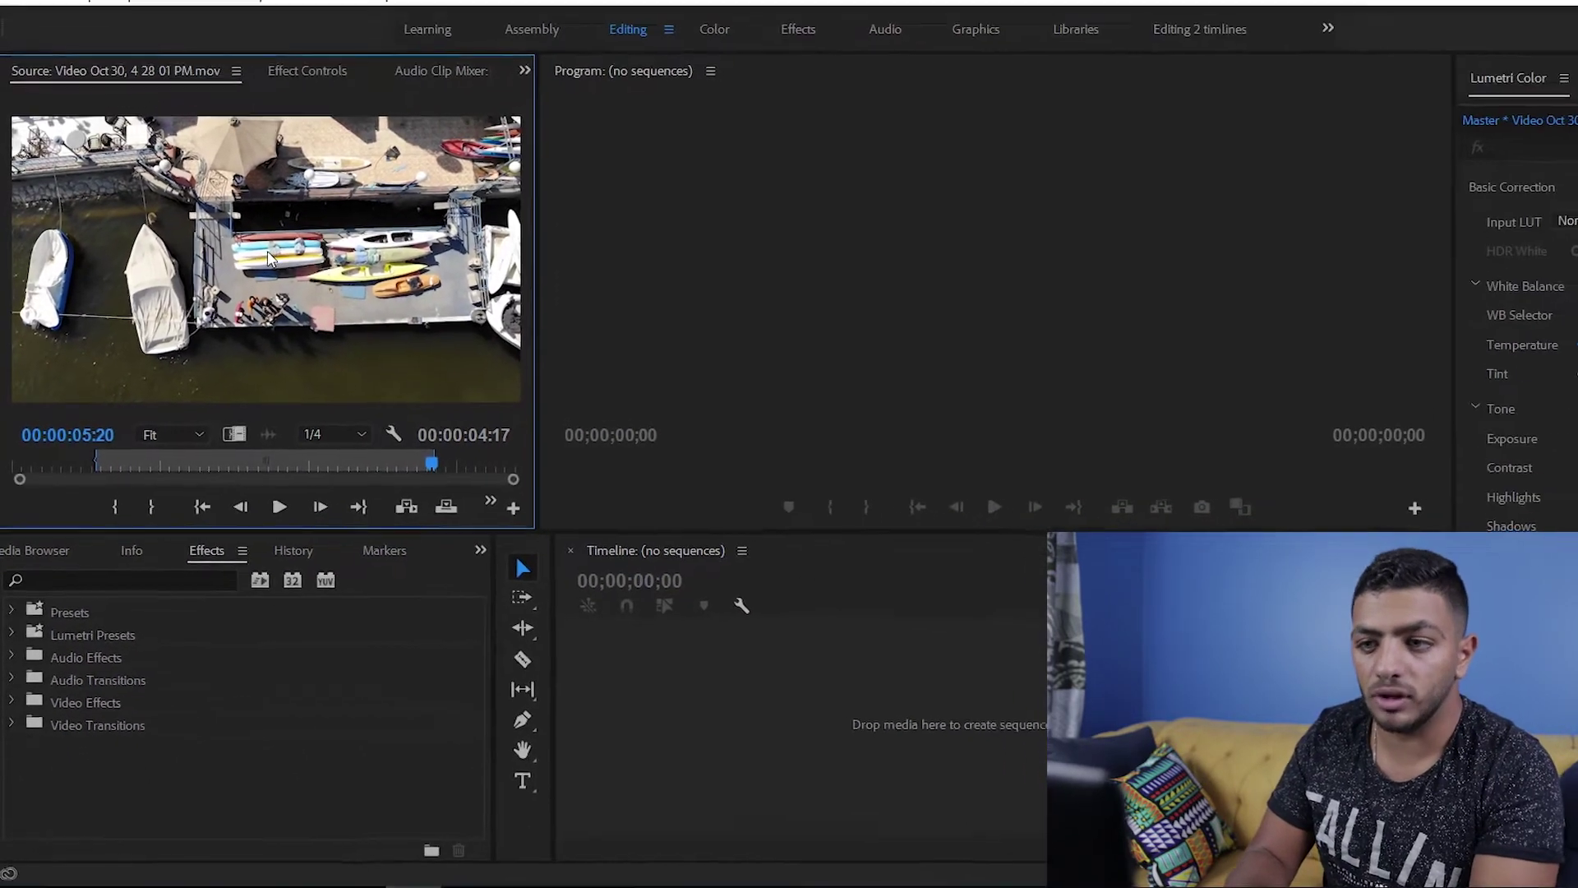
Drag the trimmed clip onto the empty Timeline to create sequence Video Oct 30, 4 28 01 PM.
left_click_drag(269, 259, 555, 670)
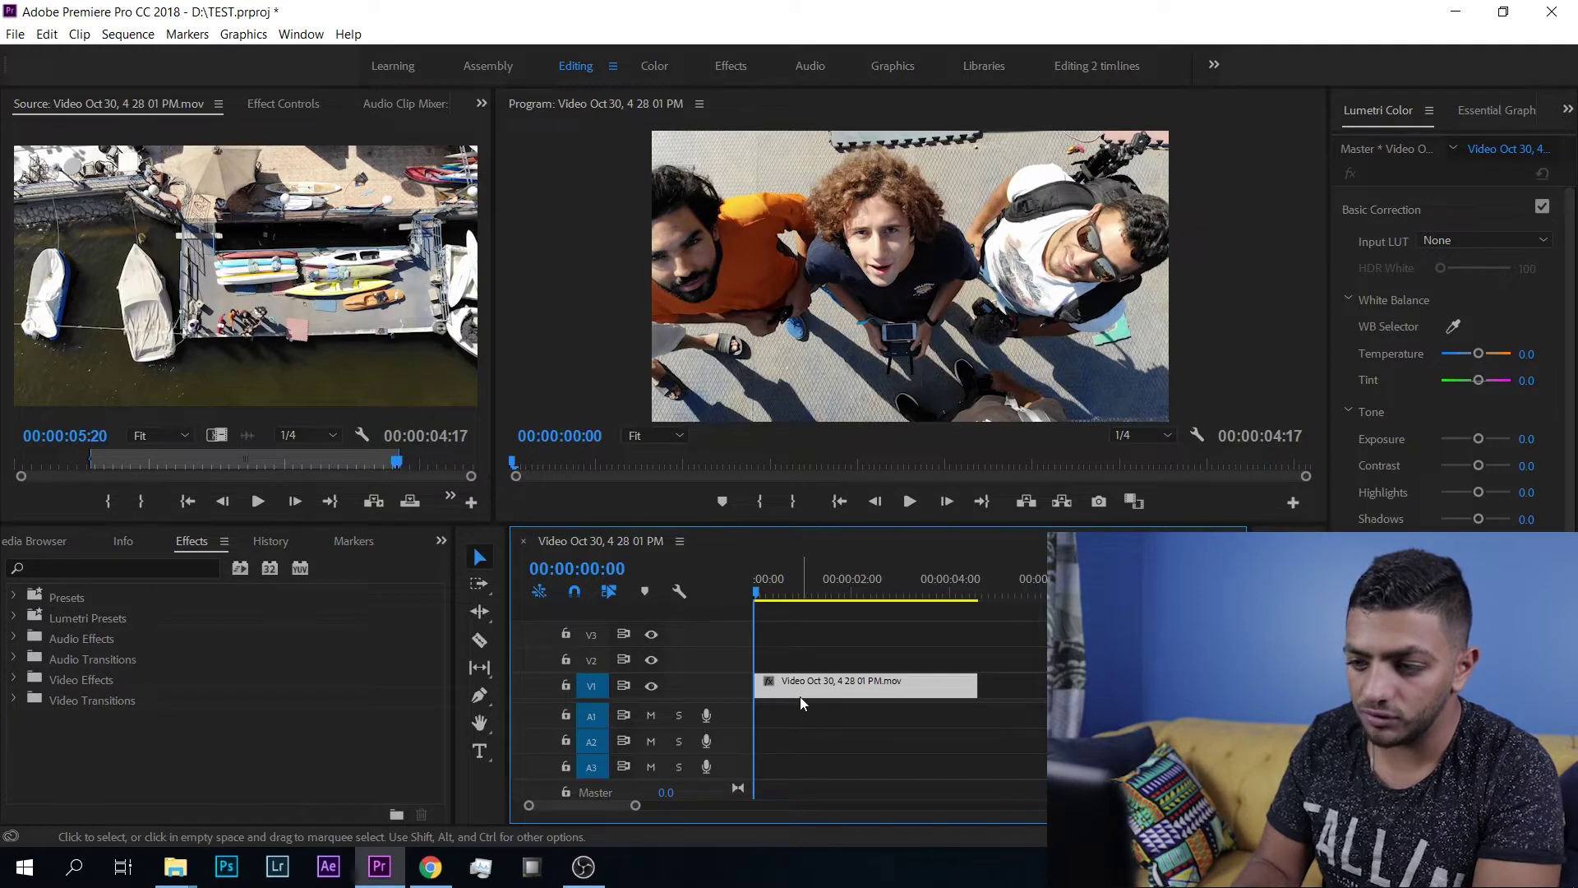
left_click(264, 438)
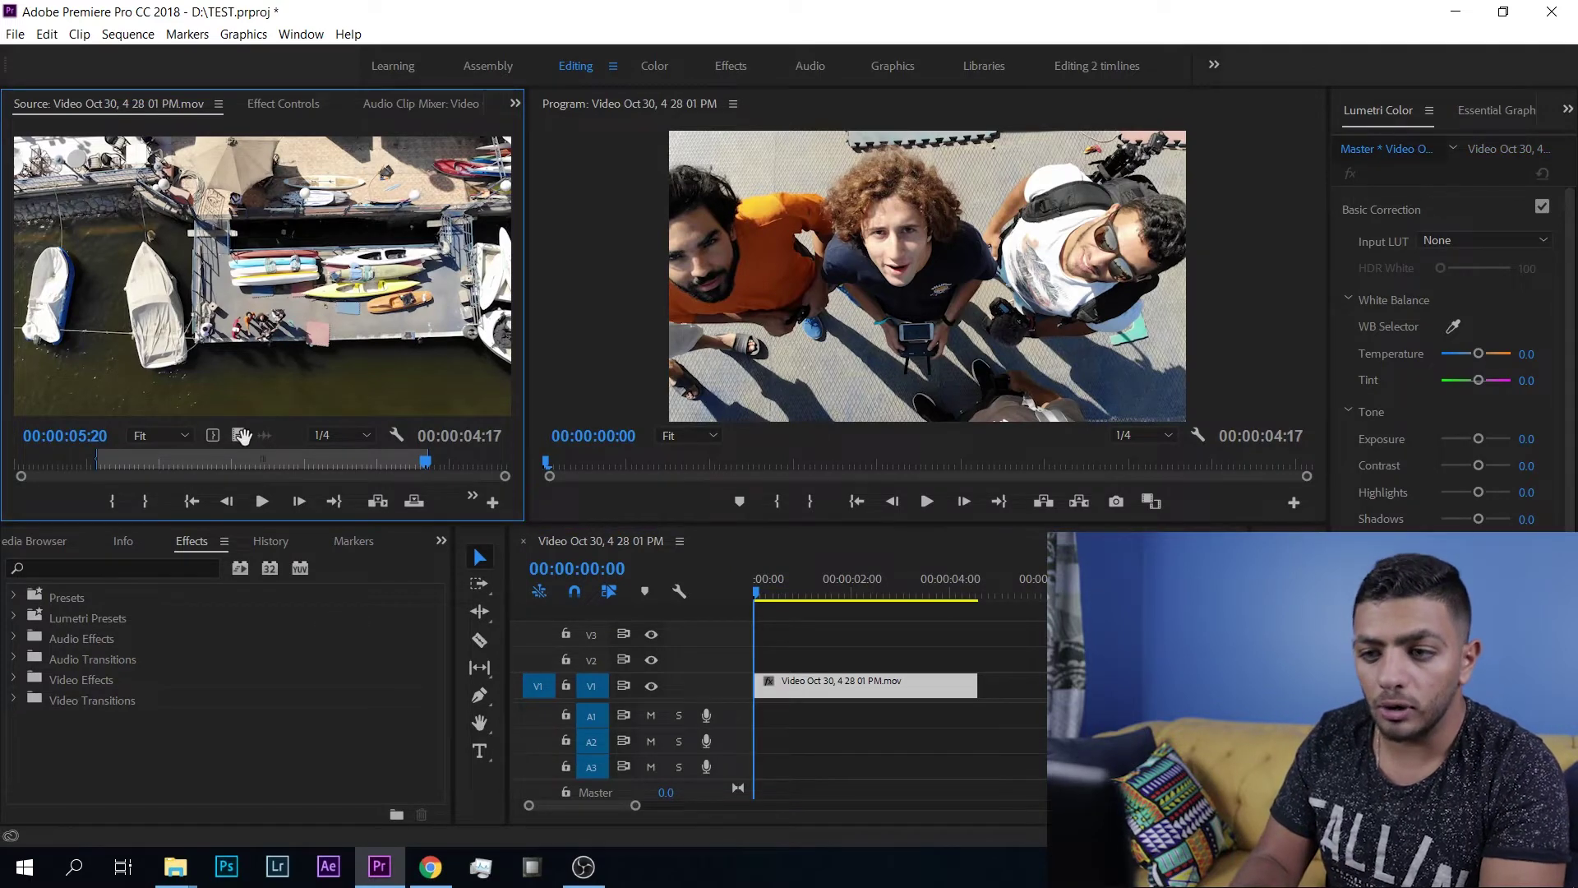
mouse_move(674, 620)
left_mouse_down()
mouse_move(778, 667)
mouse_move(777, 682)
left_mouse_up()
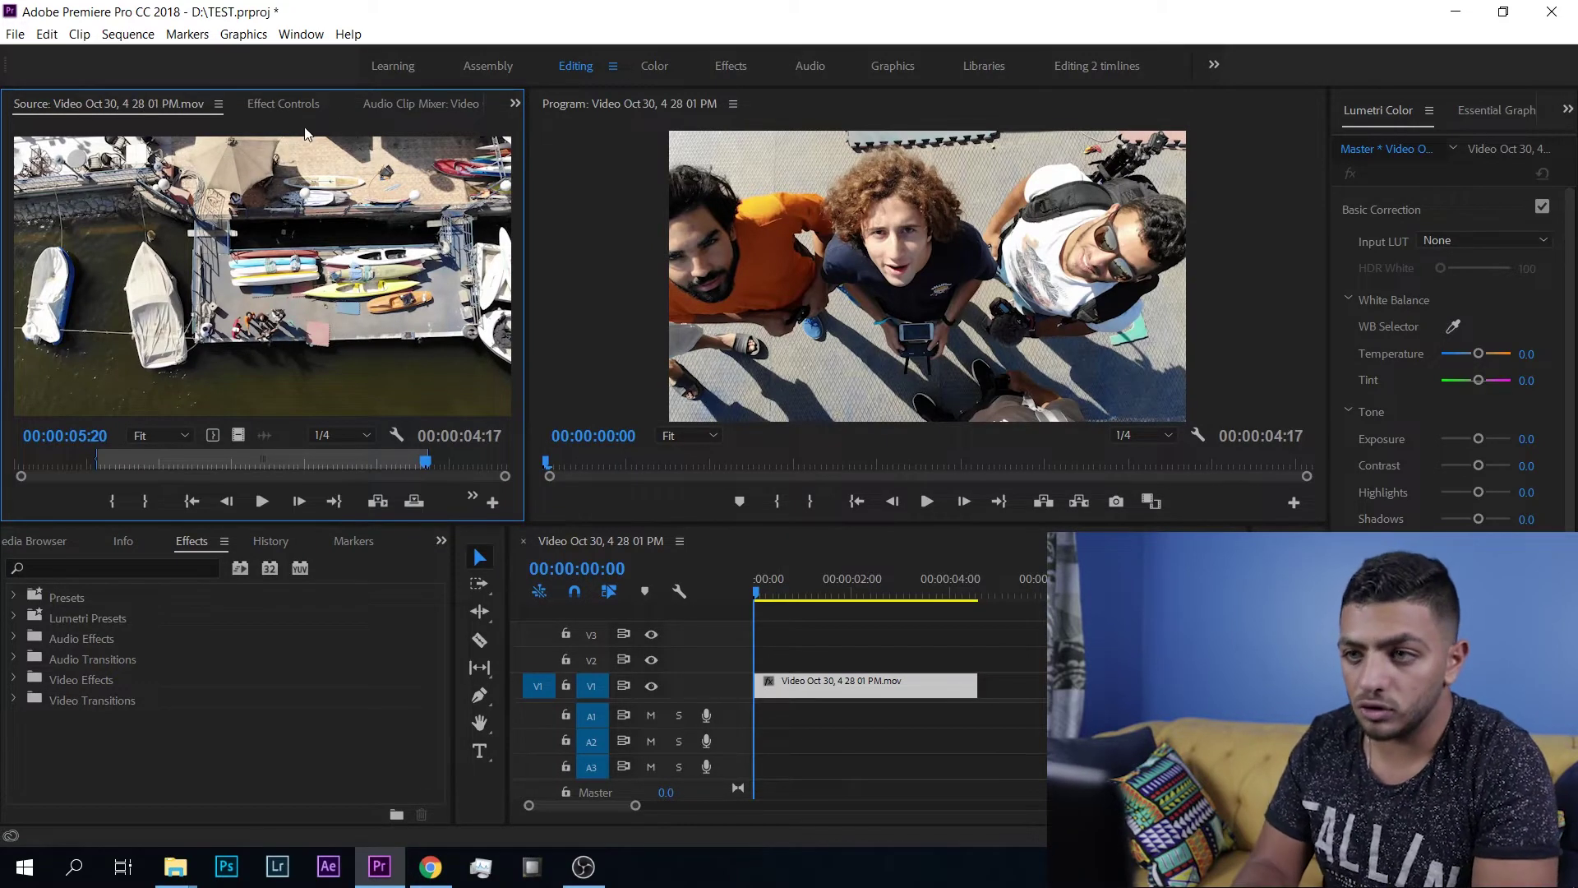
Switch the left panel back to the Project: TEST media bin.
left_click(421, 106)
left_click(515, 105)
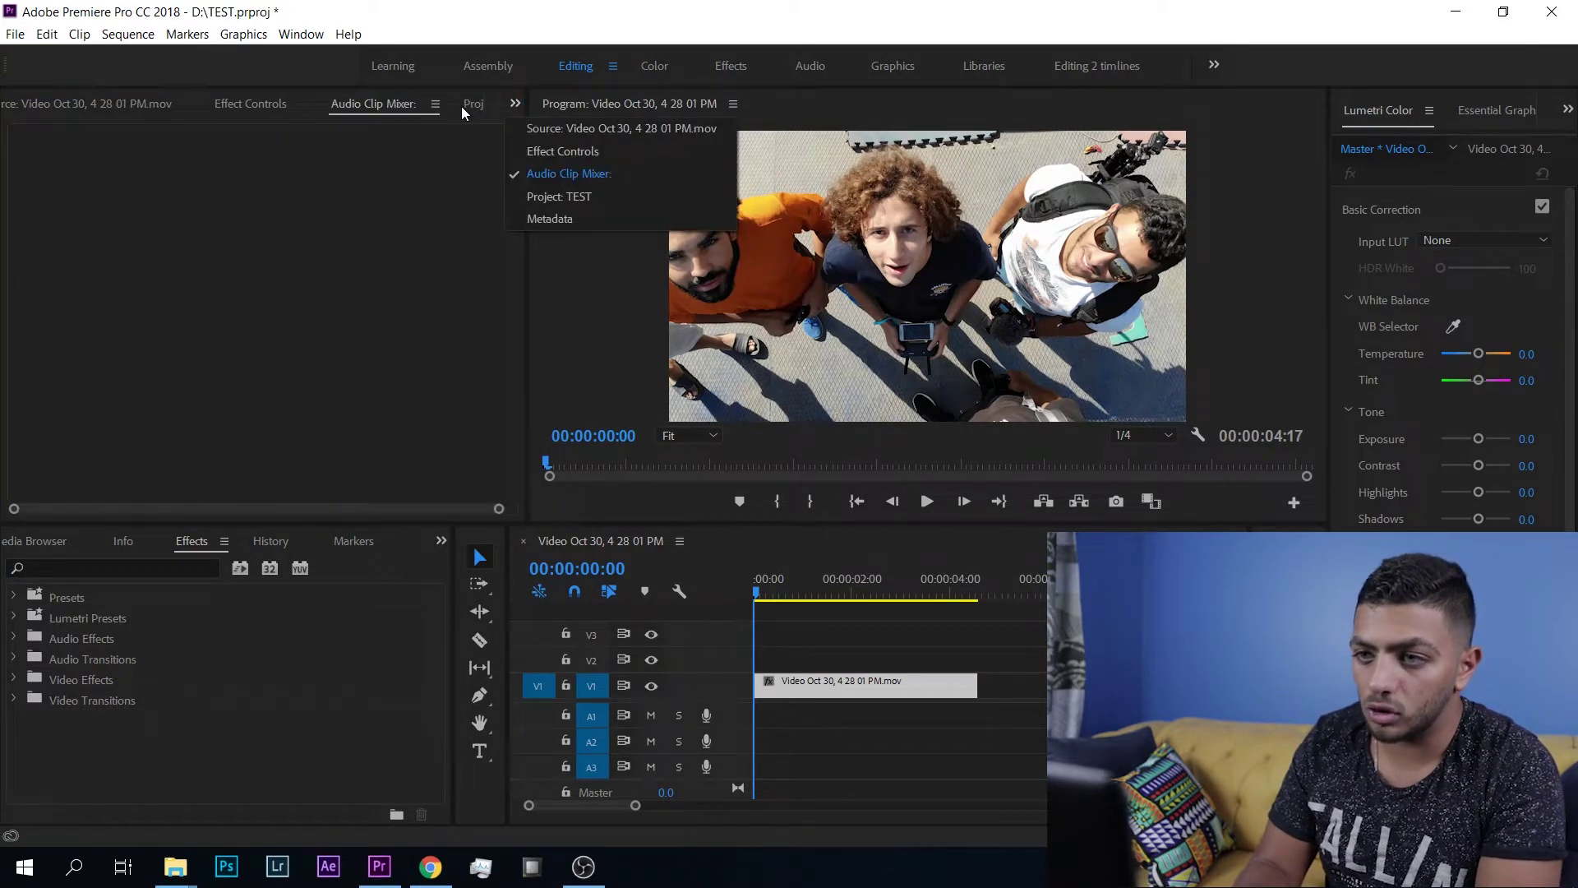
left_click(559, 194)
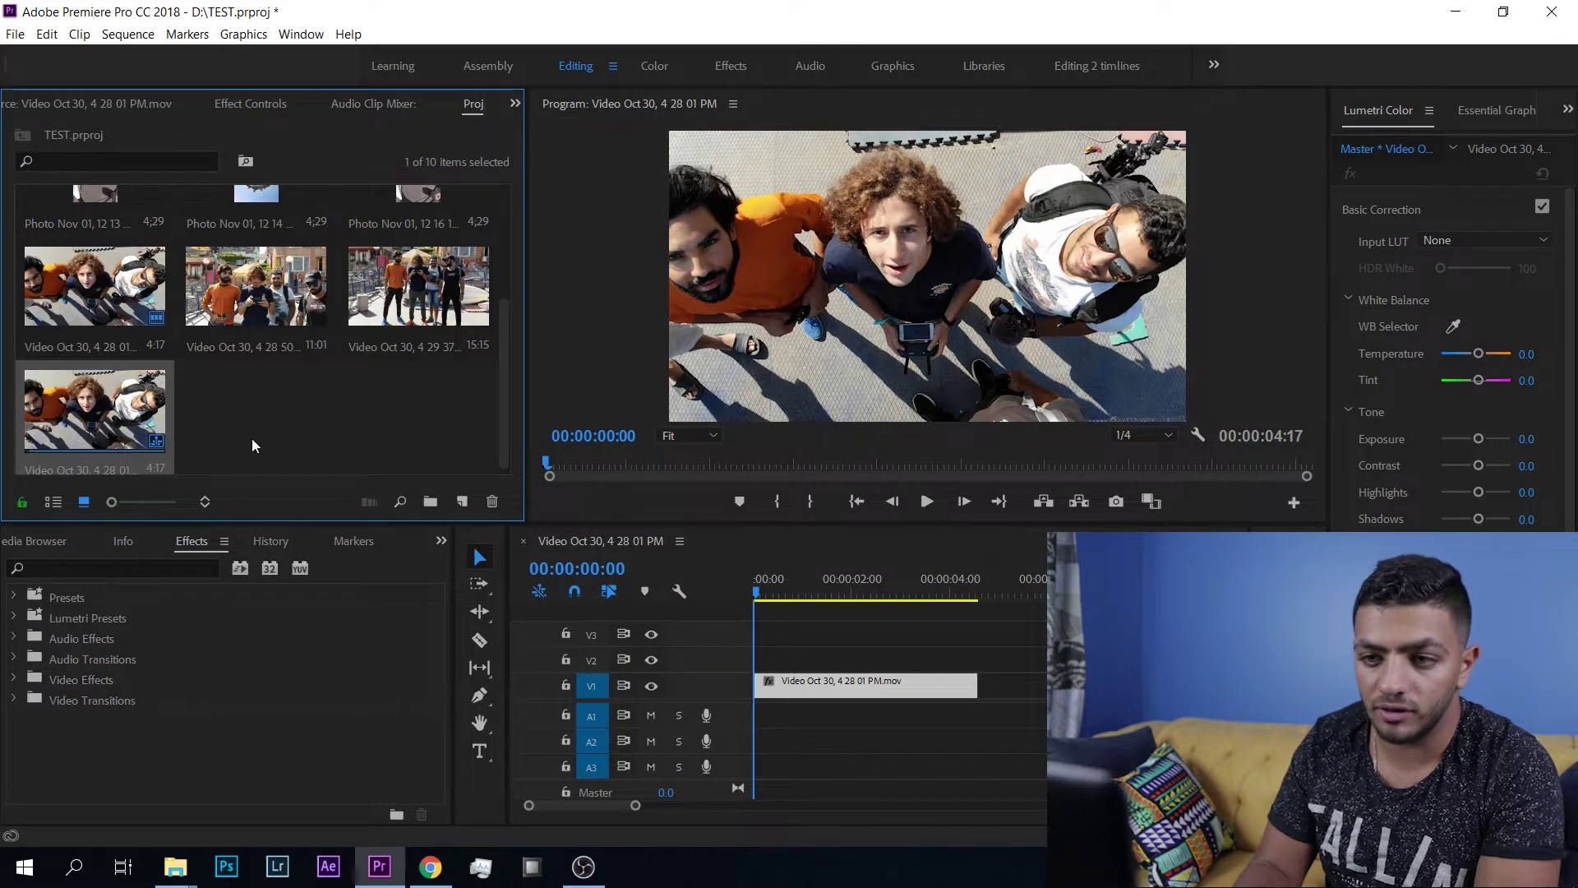
scroll(506, 402, "up", 1)
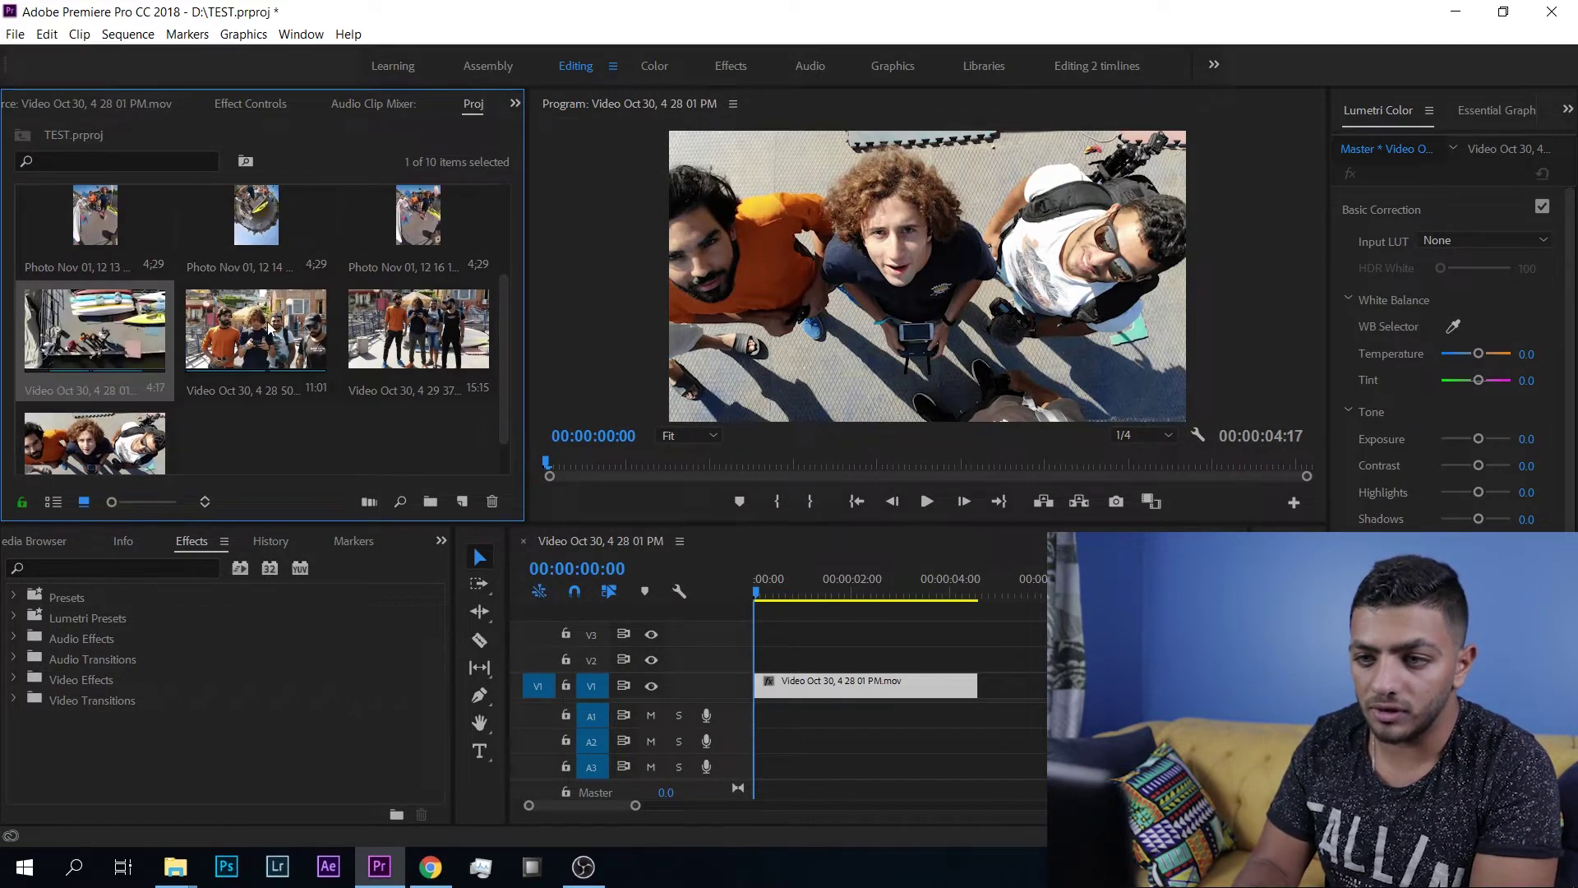
Trim Video Oct 30, 4 28 50 PM.mov with in/out points and add it after the first clip.
double_click(268, 325)
mouse_move(97, 465)
left_mouse_down()
mouse_move(75, 465)
mouse_move(114, 471)
left_mouse_up()
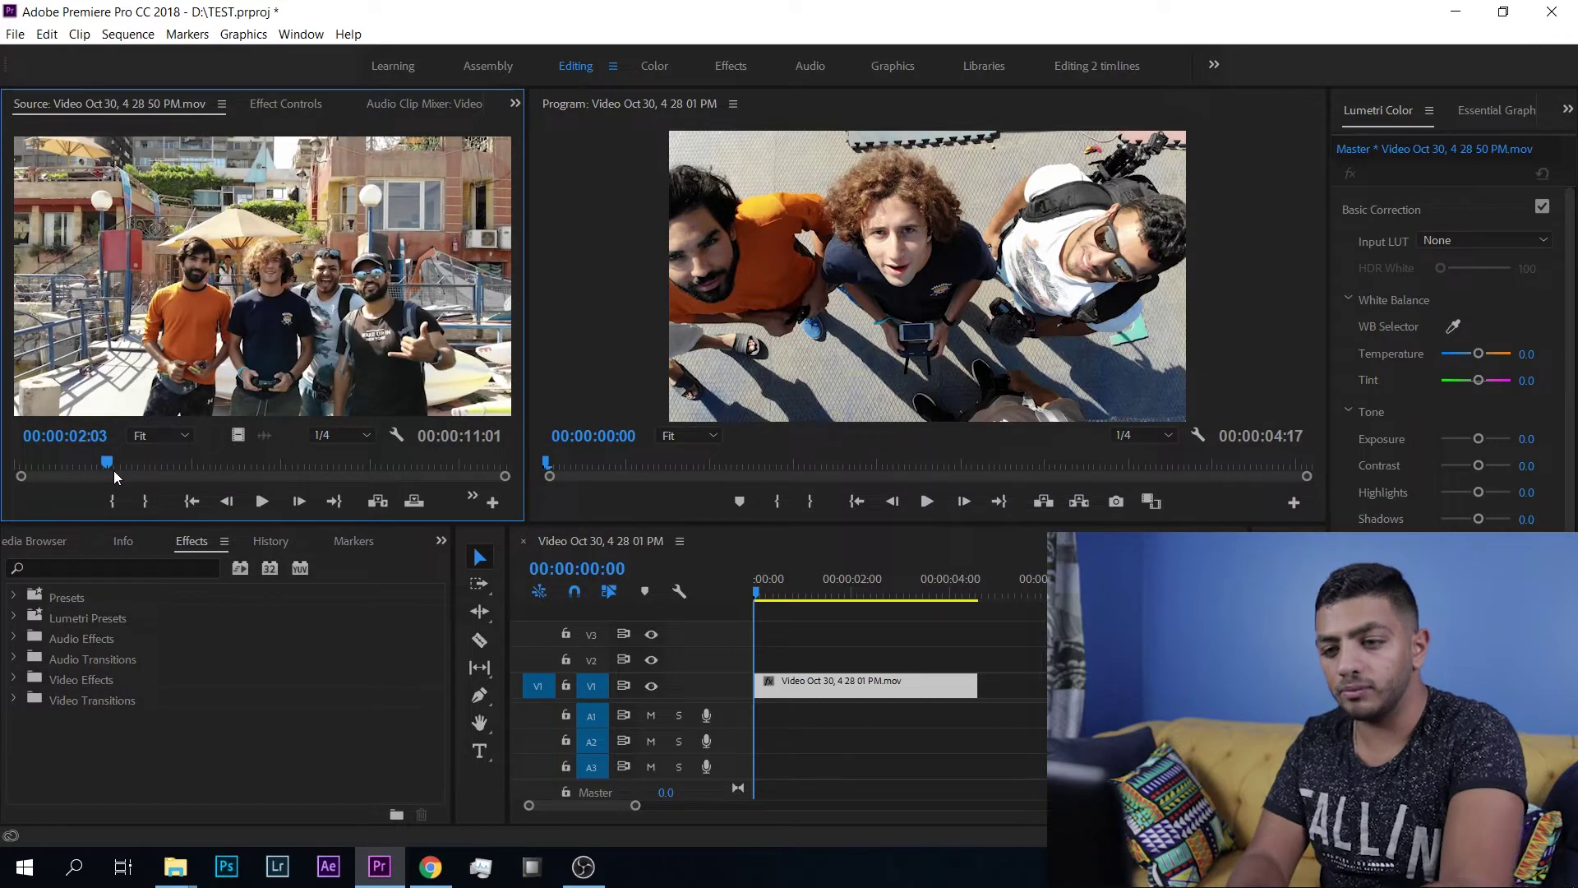
key("i")
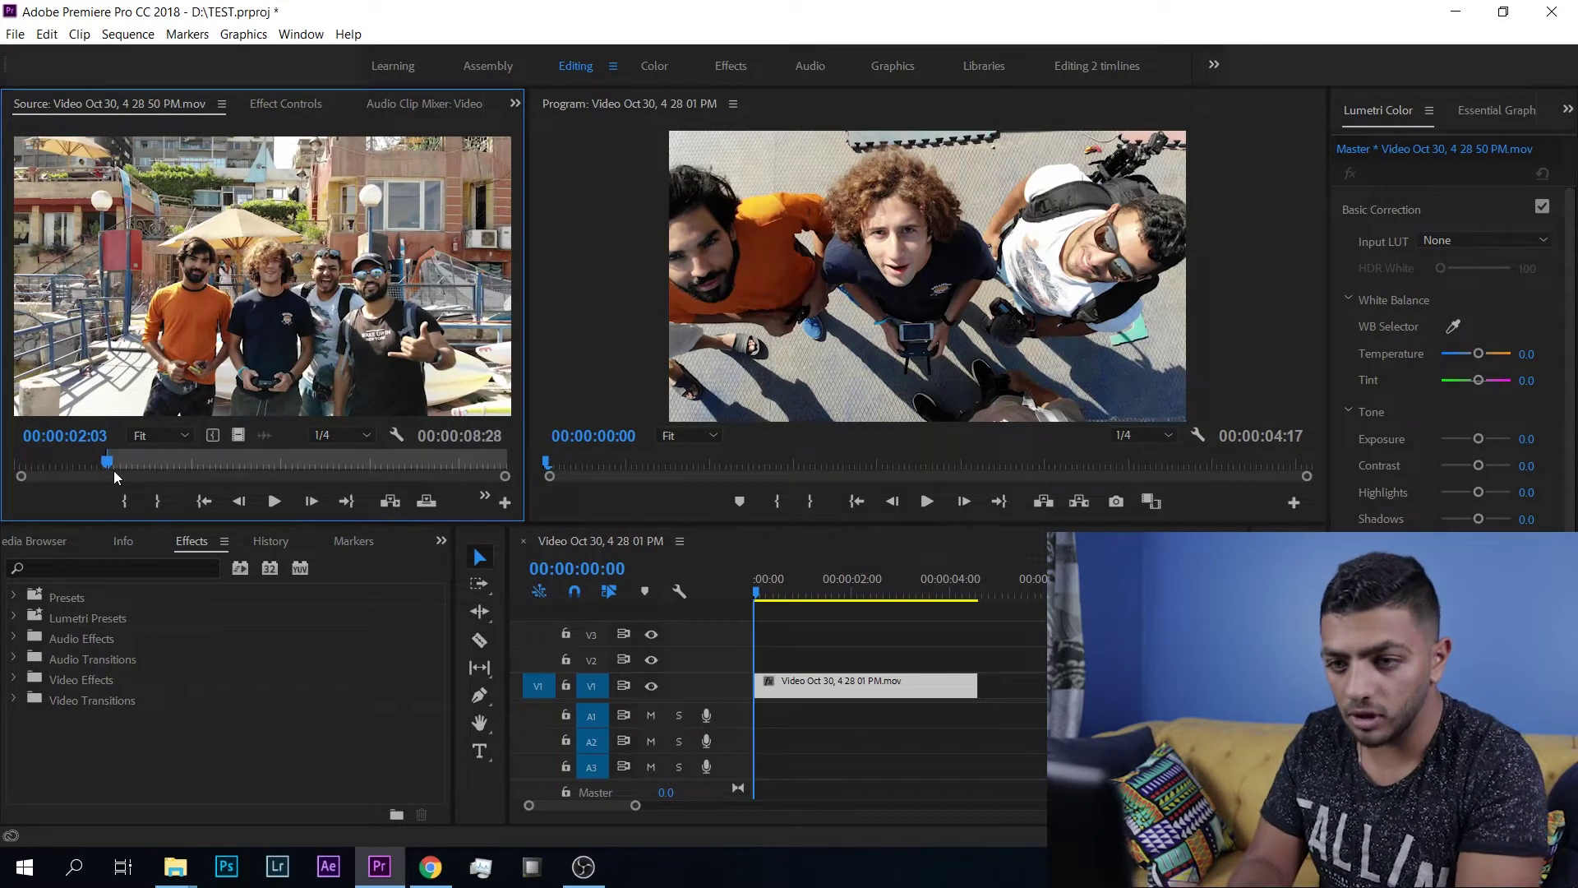
key("space")
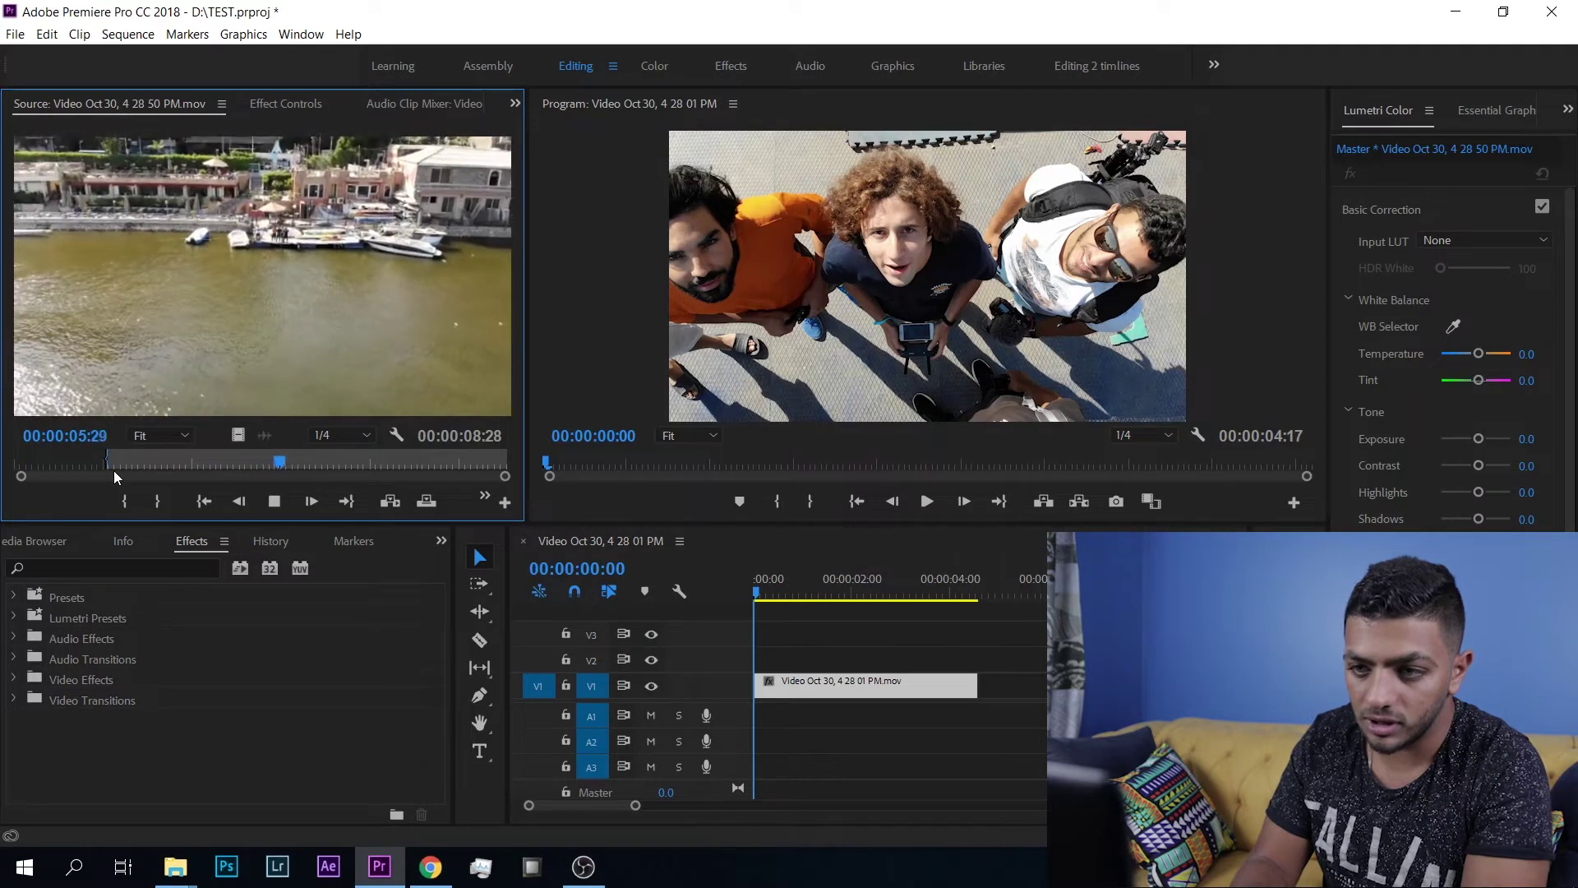
key("space")
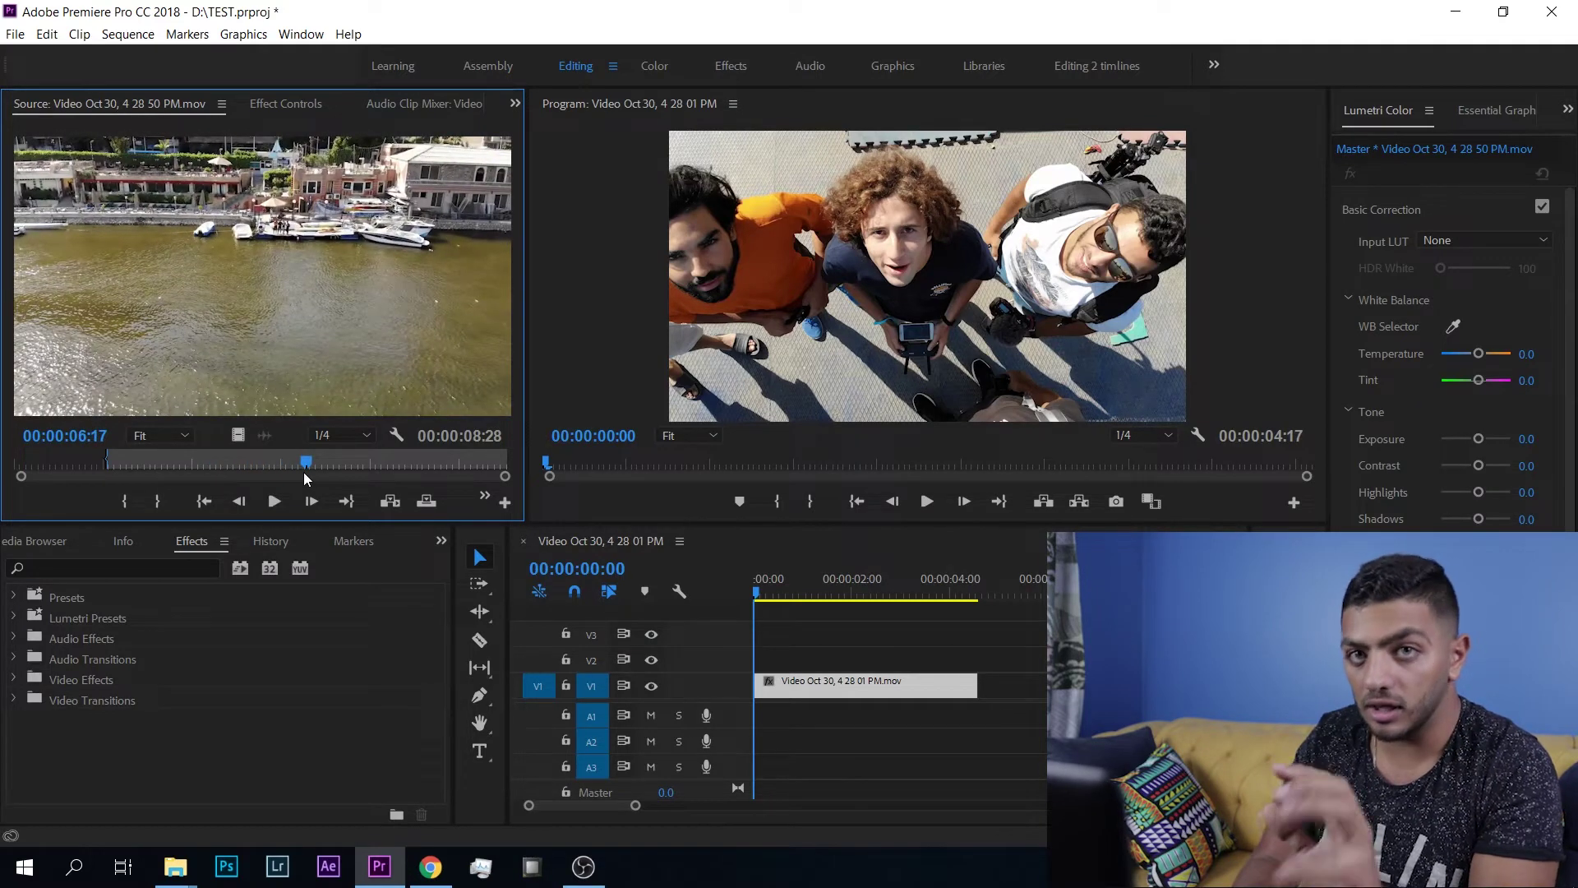
left_click_drag(305, 467, 248, 469)
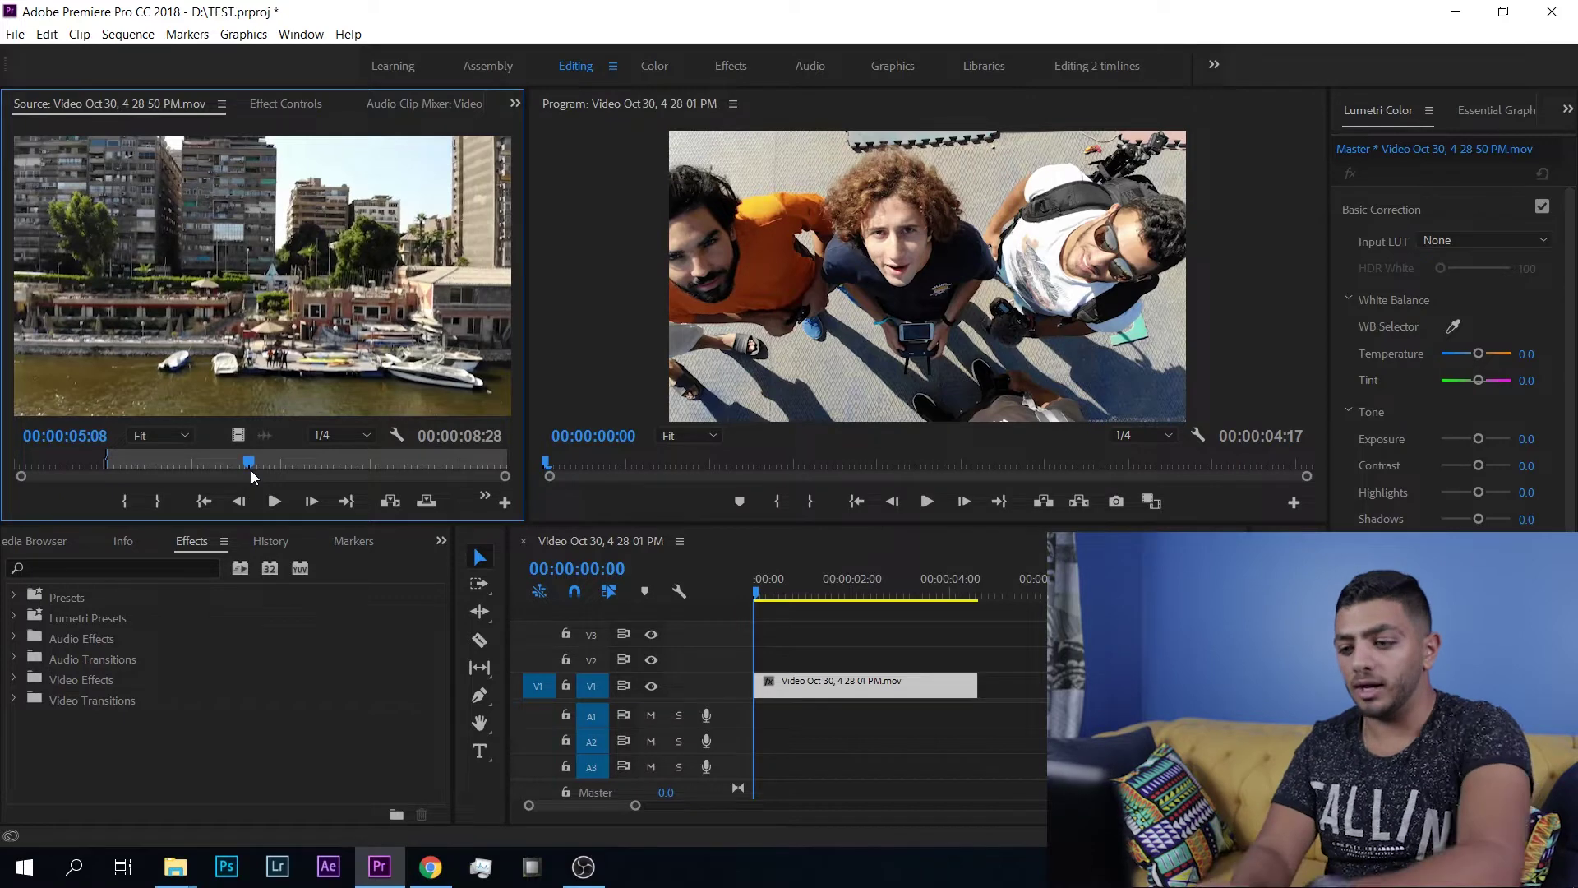
key("o")
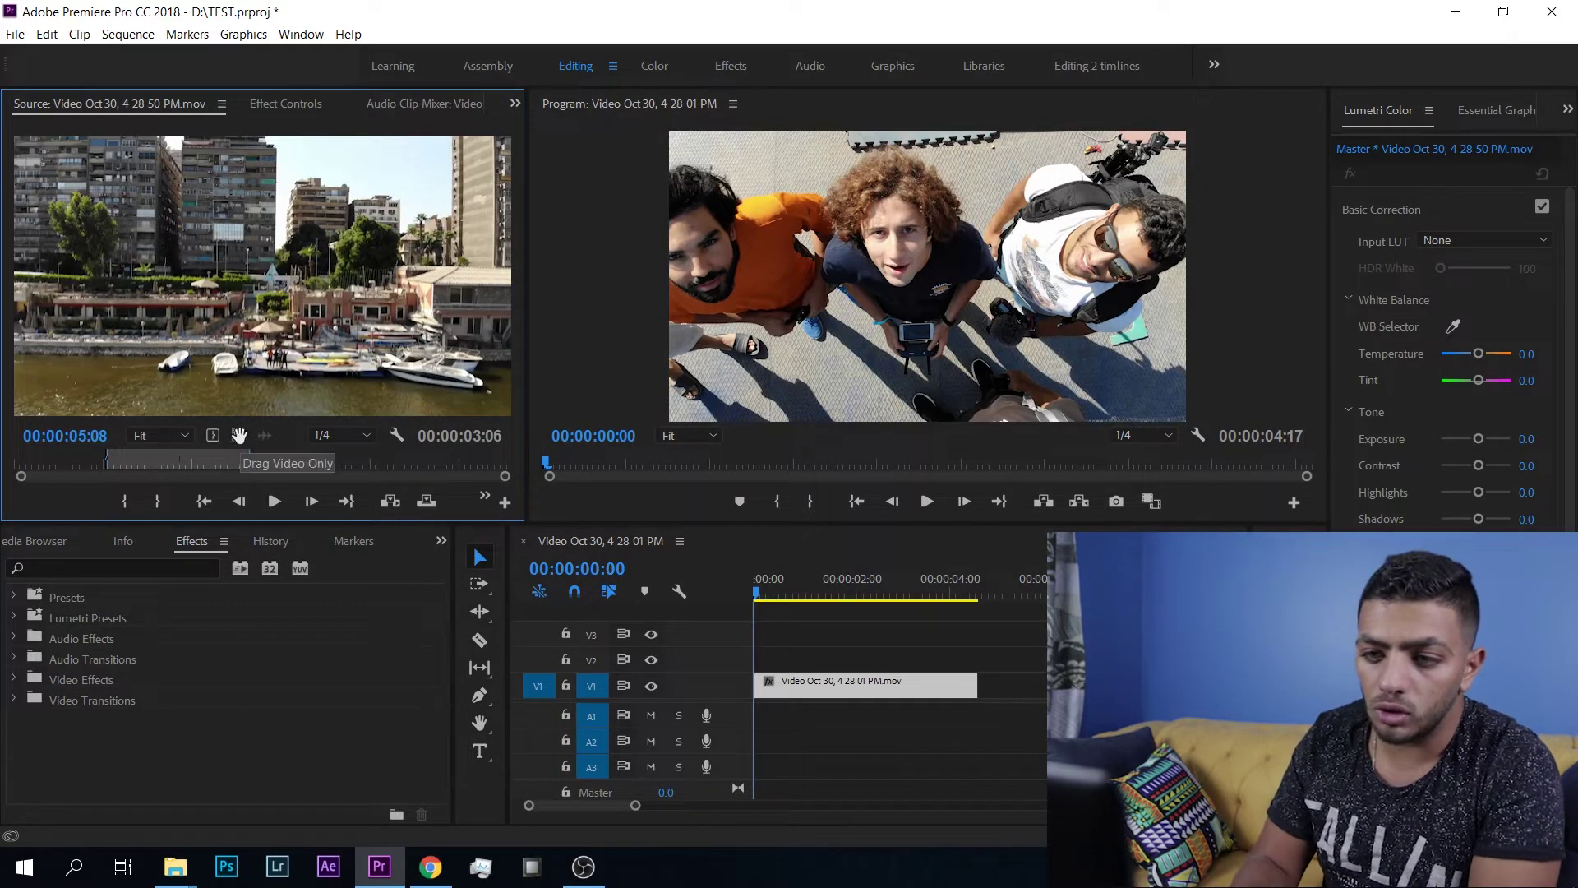
left_click_drag(501, 511, 991, 699)
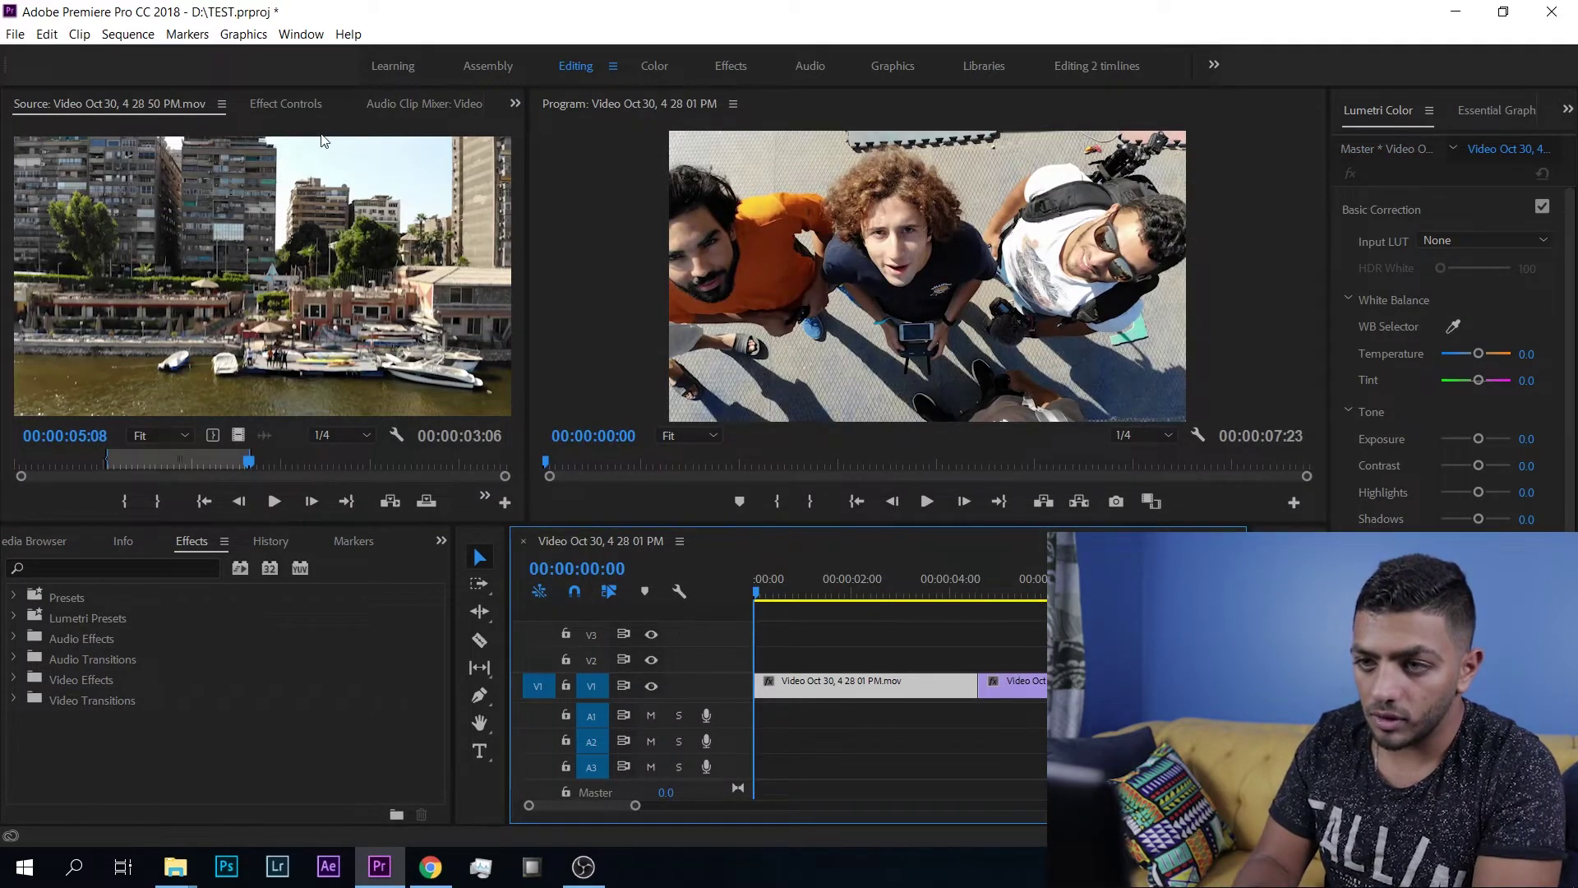
Bring the Project: TEST media thumbnails back into view in the left panel.
left_click(432, 109)
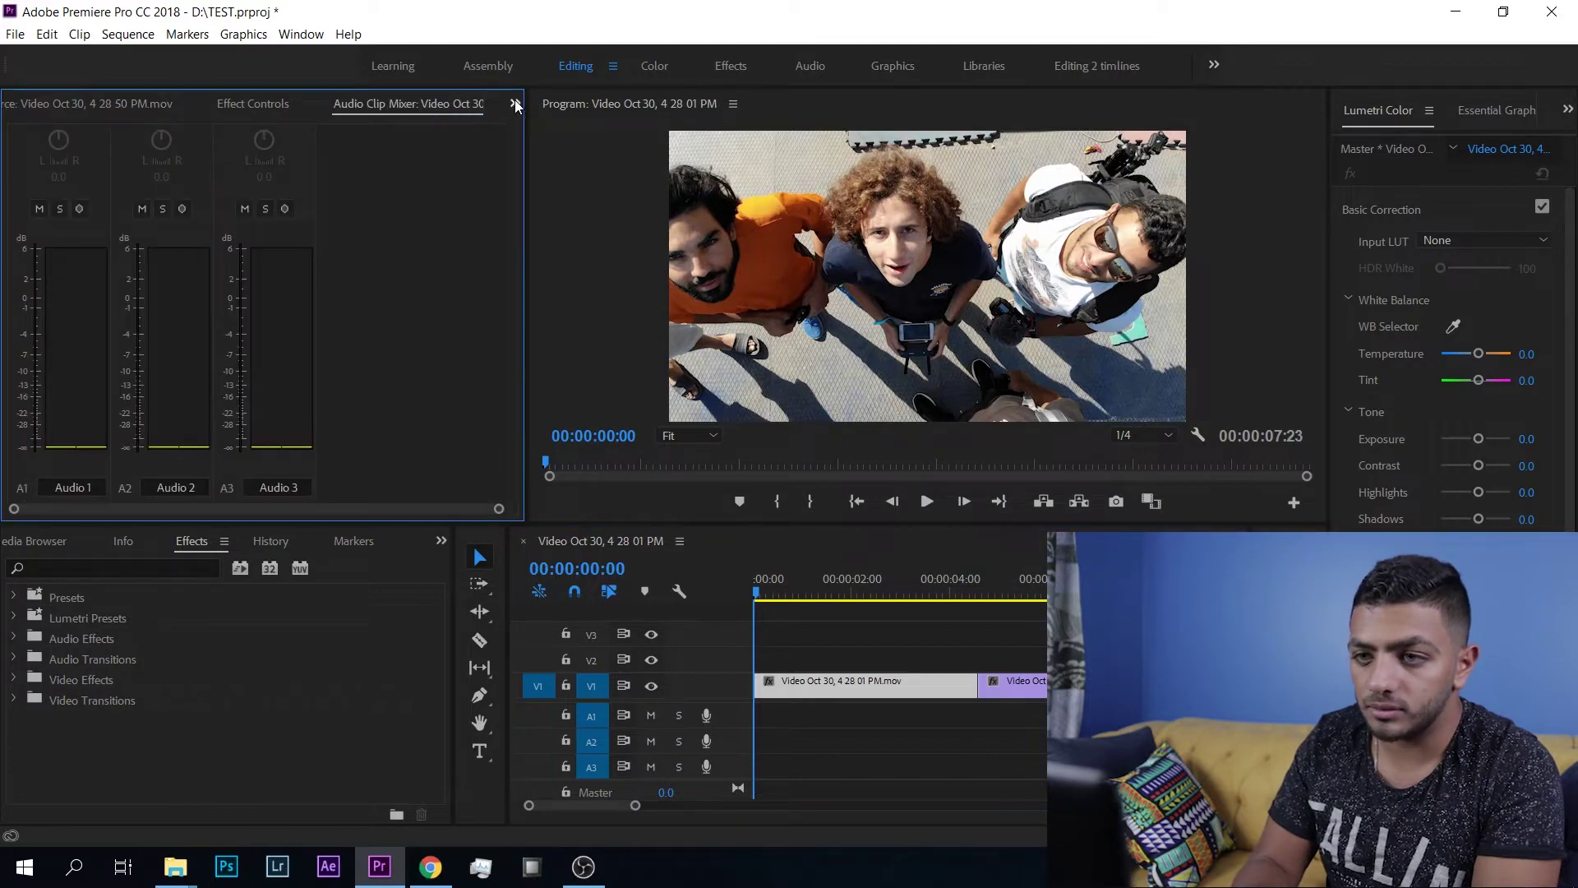
left_click(515, 103)
left_click(544, 135)
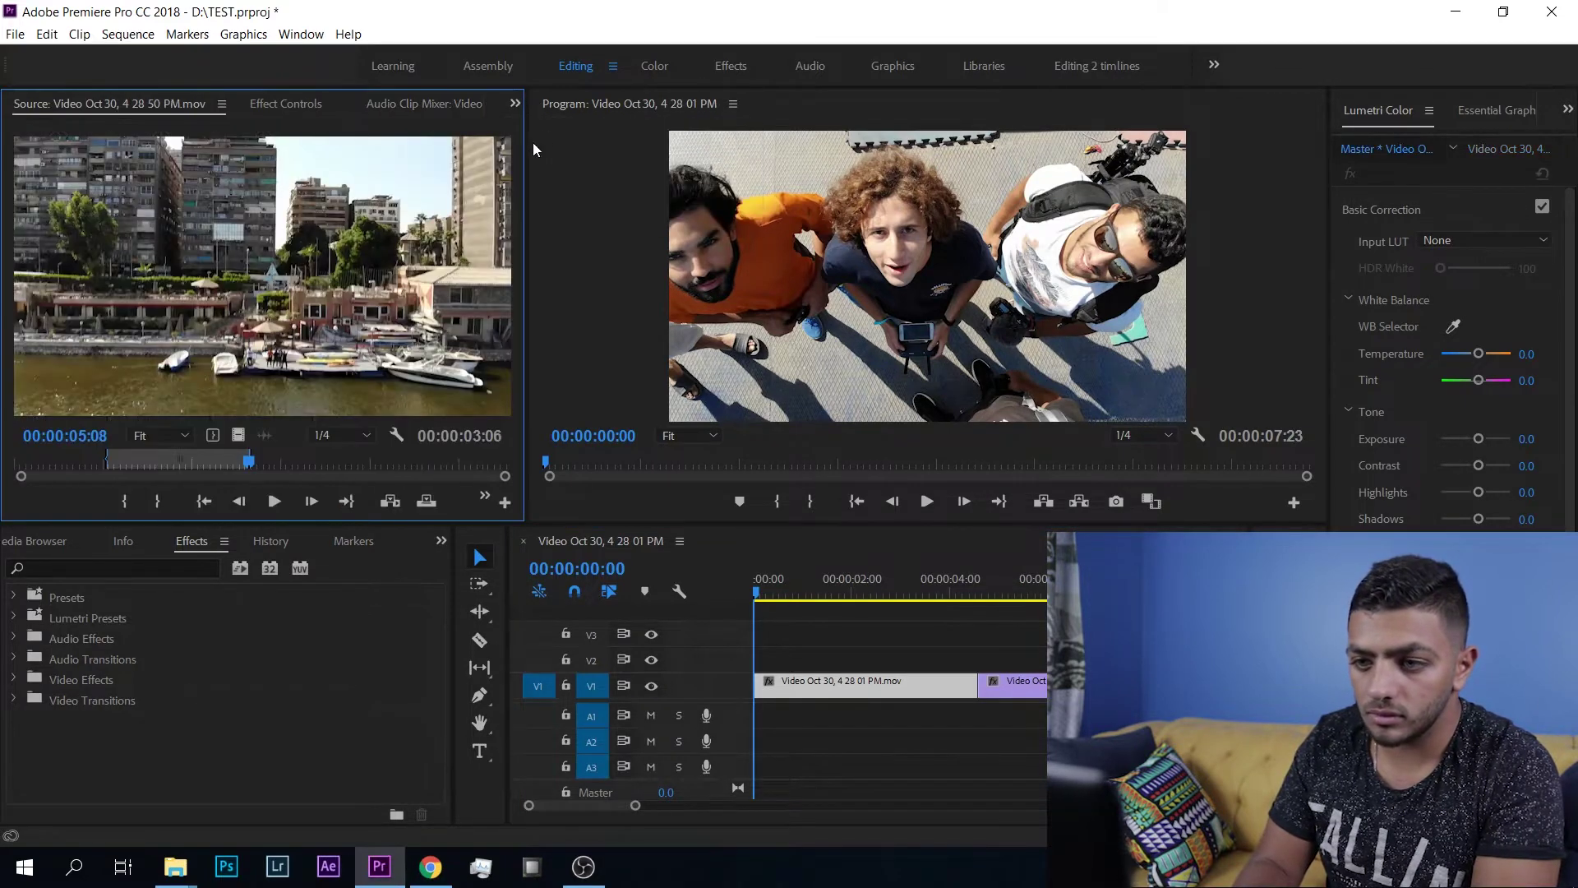
left_click(515, 103)
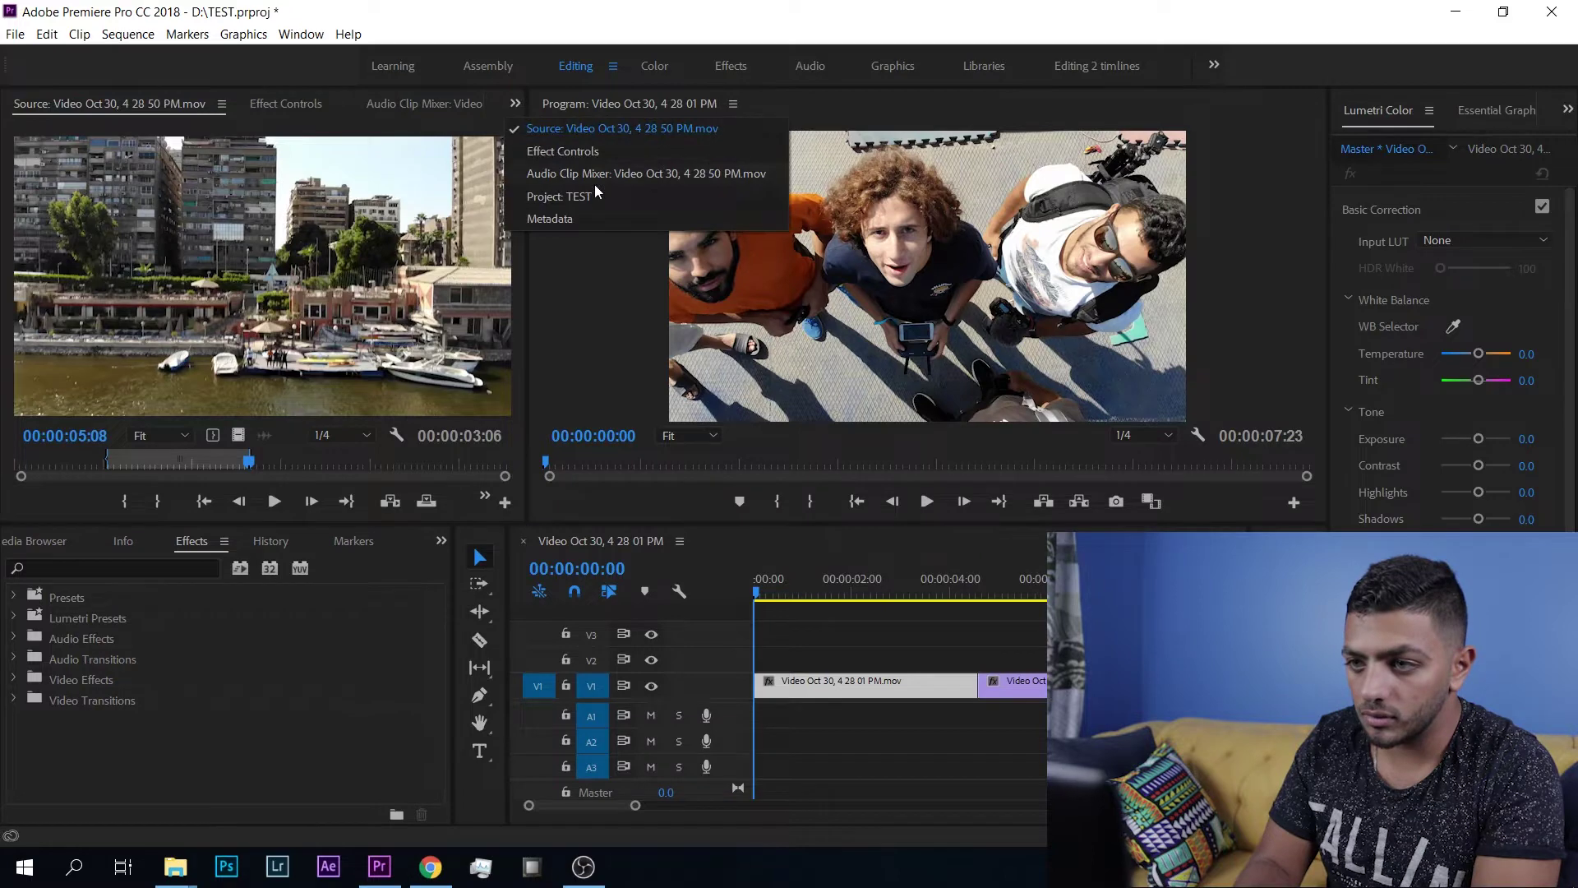
left_click(592, 195)
Trim the next drone clip to end at the boats shot, append it to the sequence, and zoom out.
double_click(430, 355)
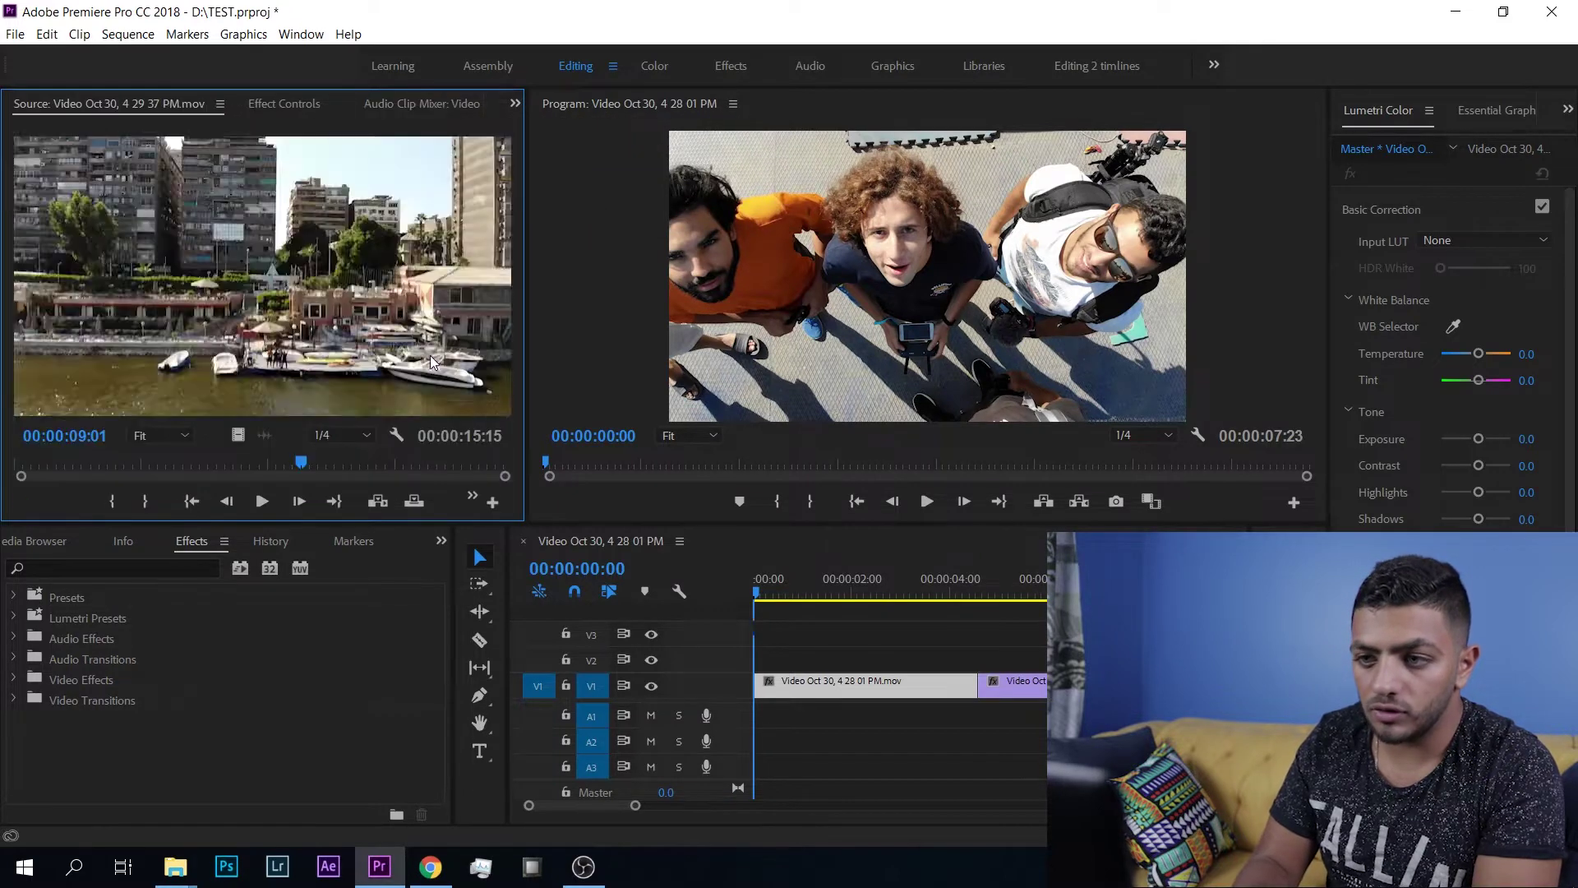
left_click_drag(266, 465, 60, 465)
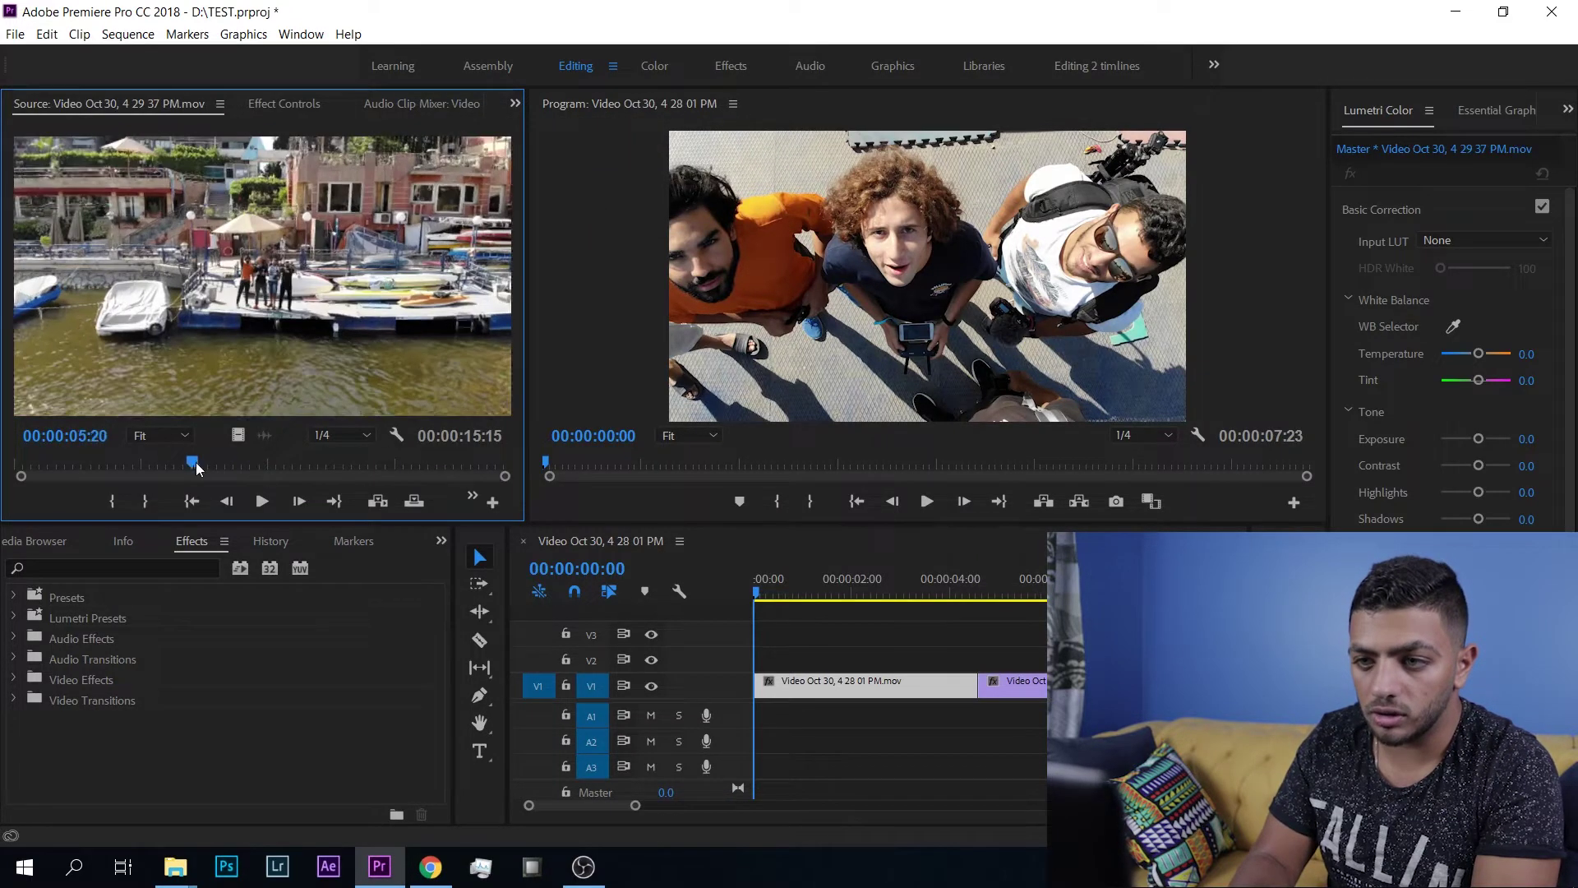
key("space")
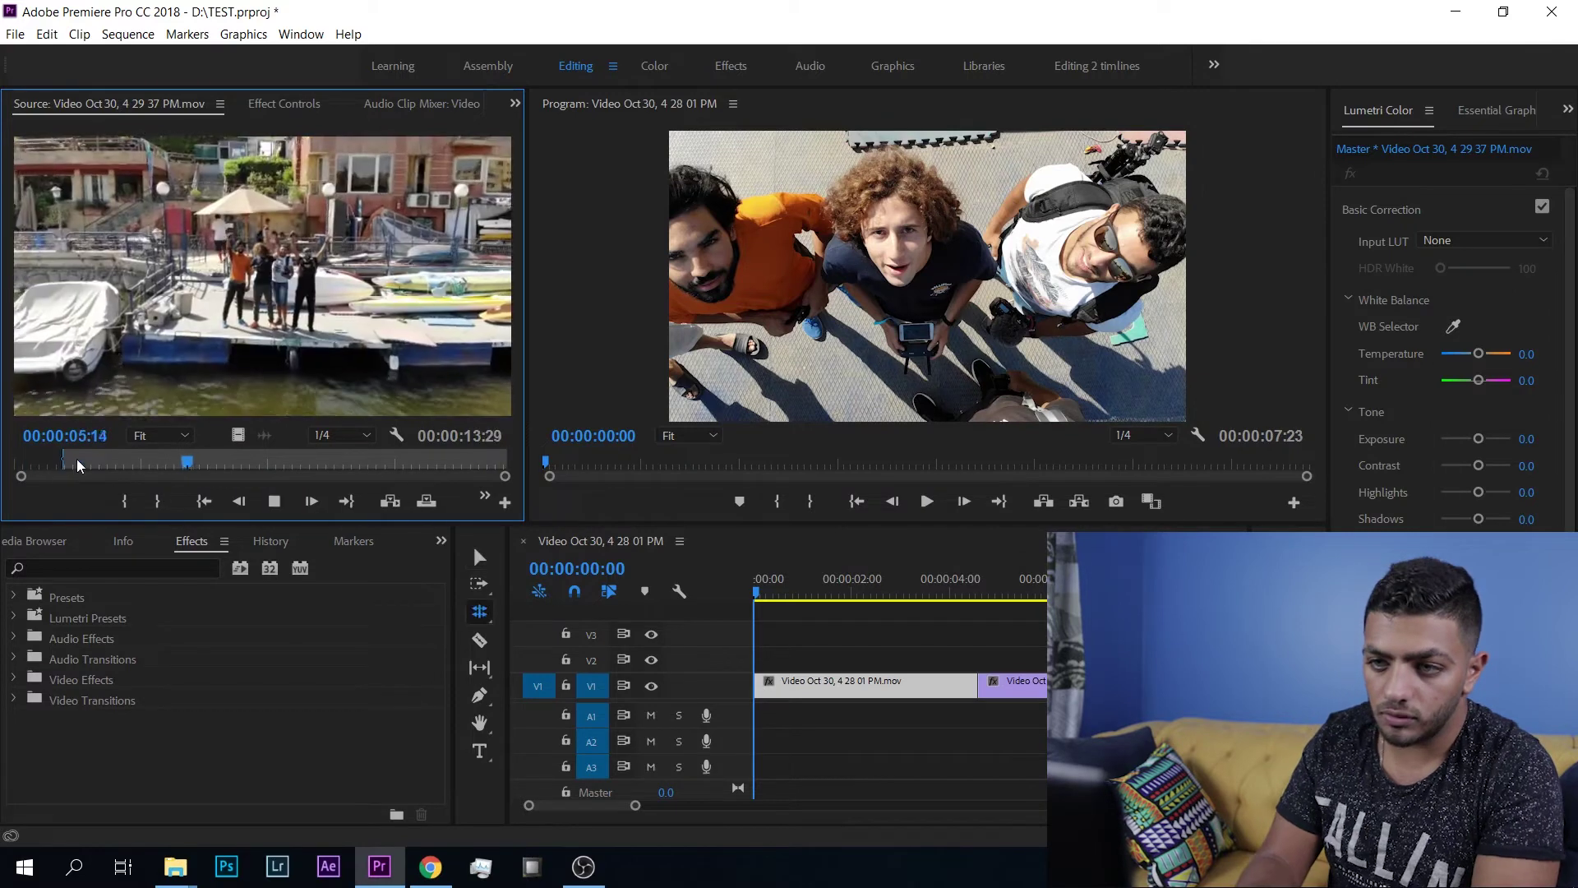
key("b")
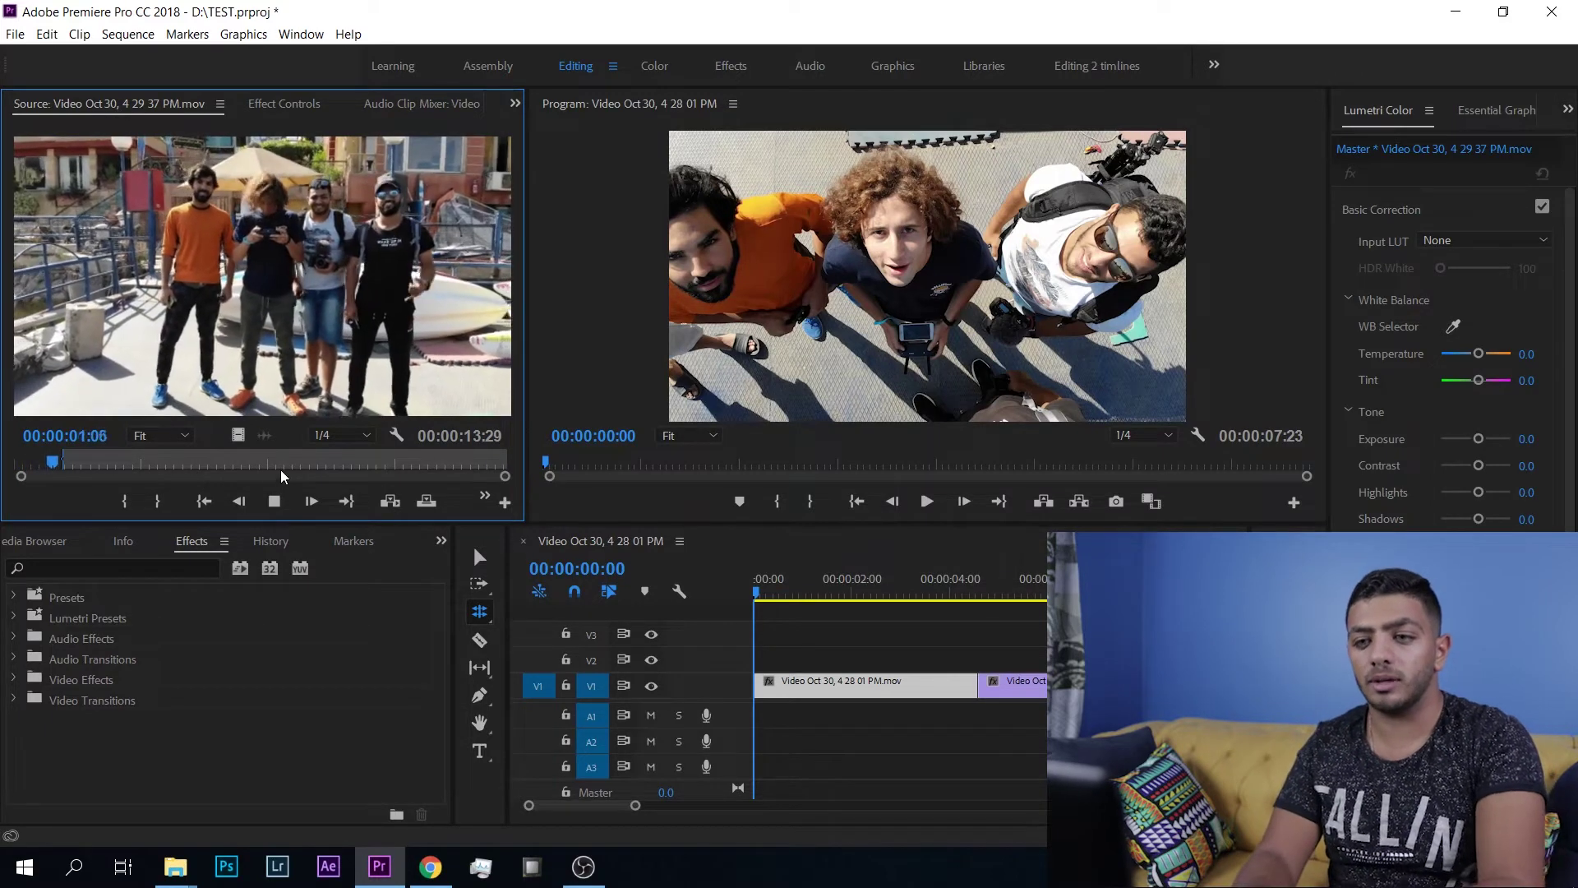
key("space")
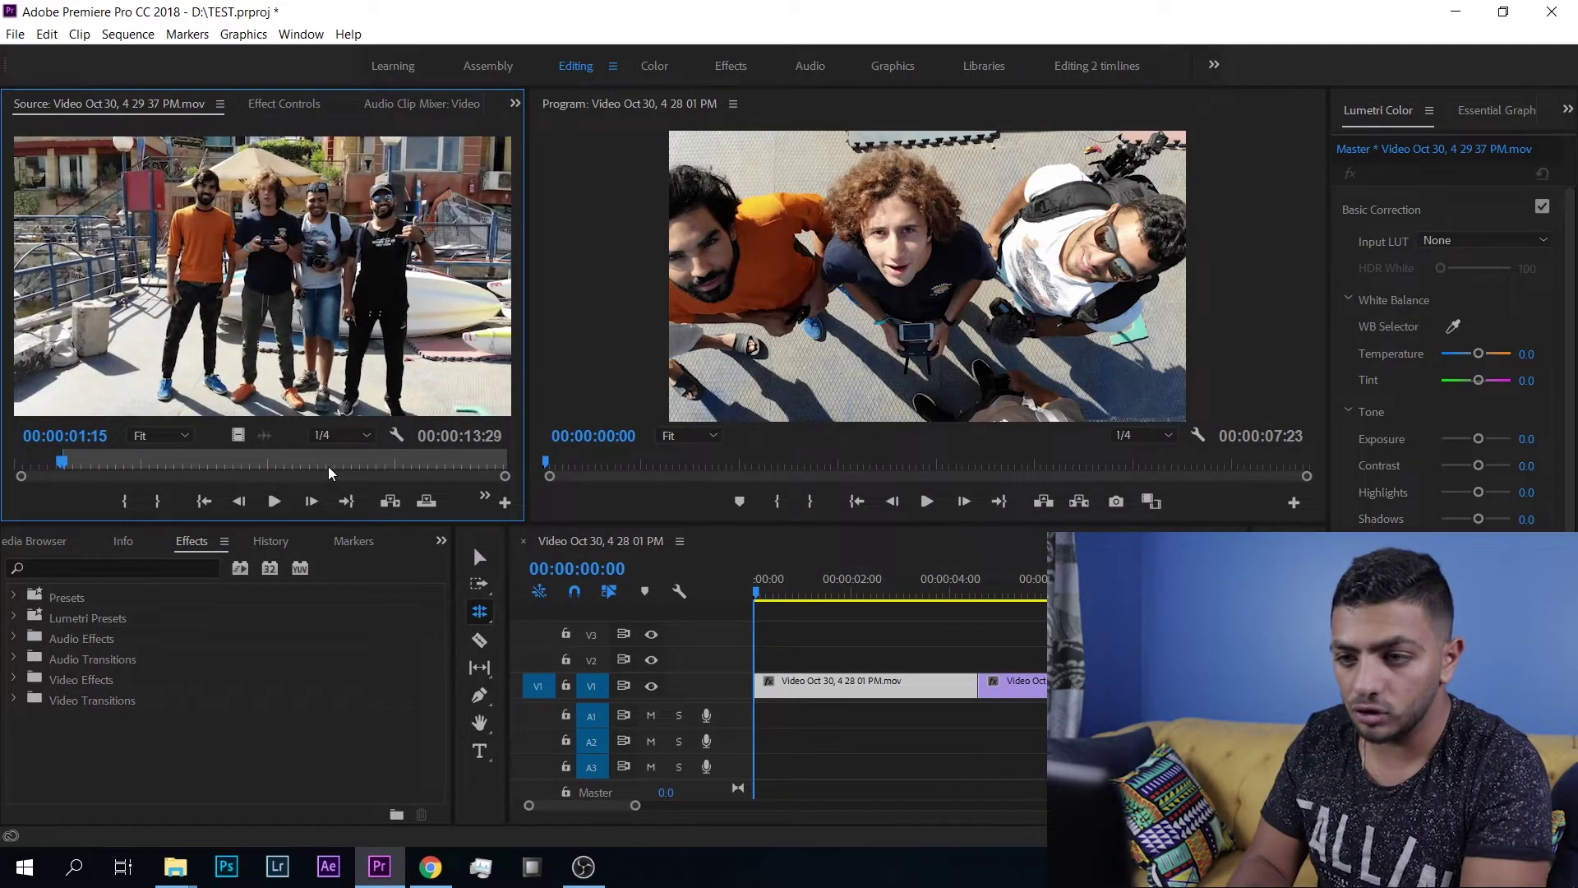
left_click_drag(327, 471, 344, 470)
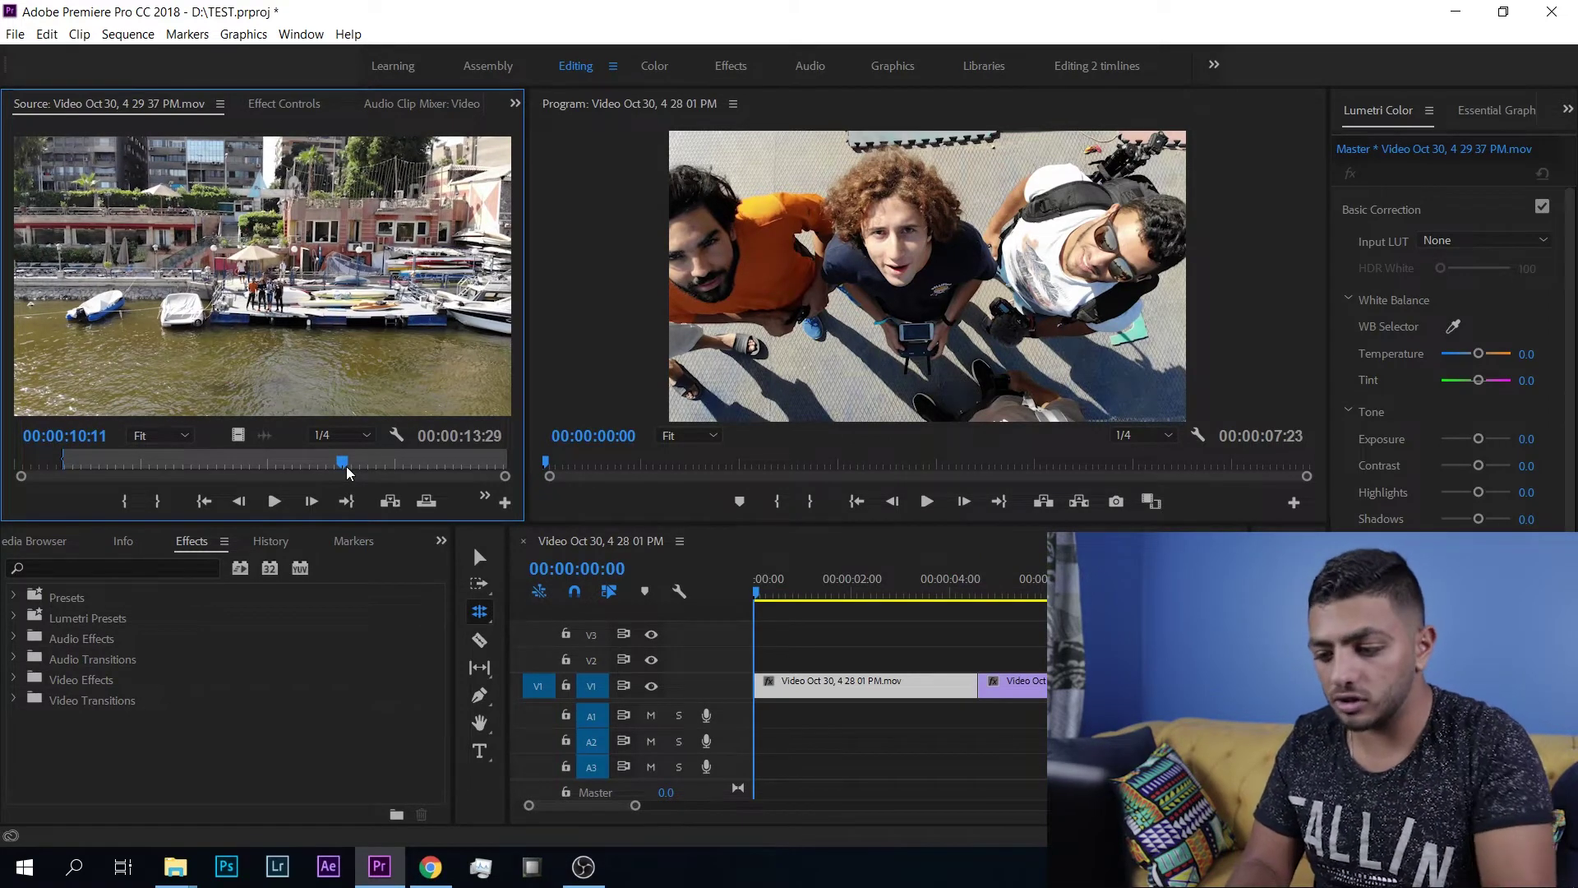
key("o")
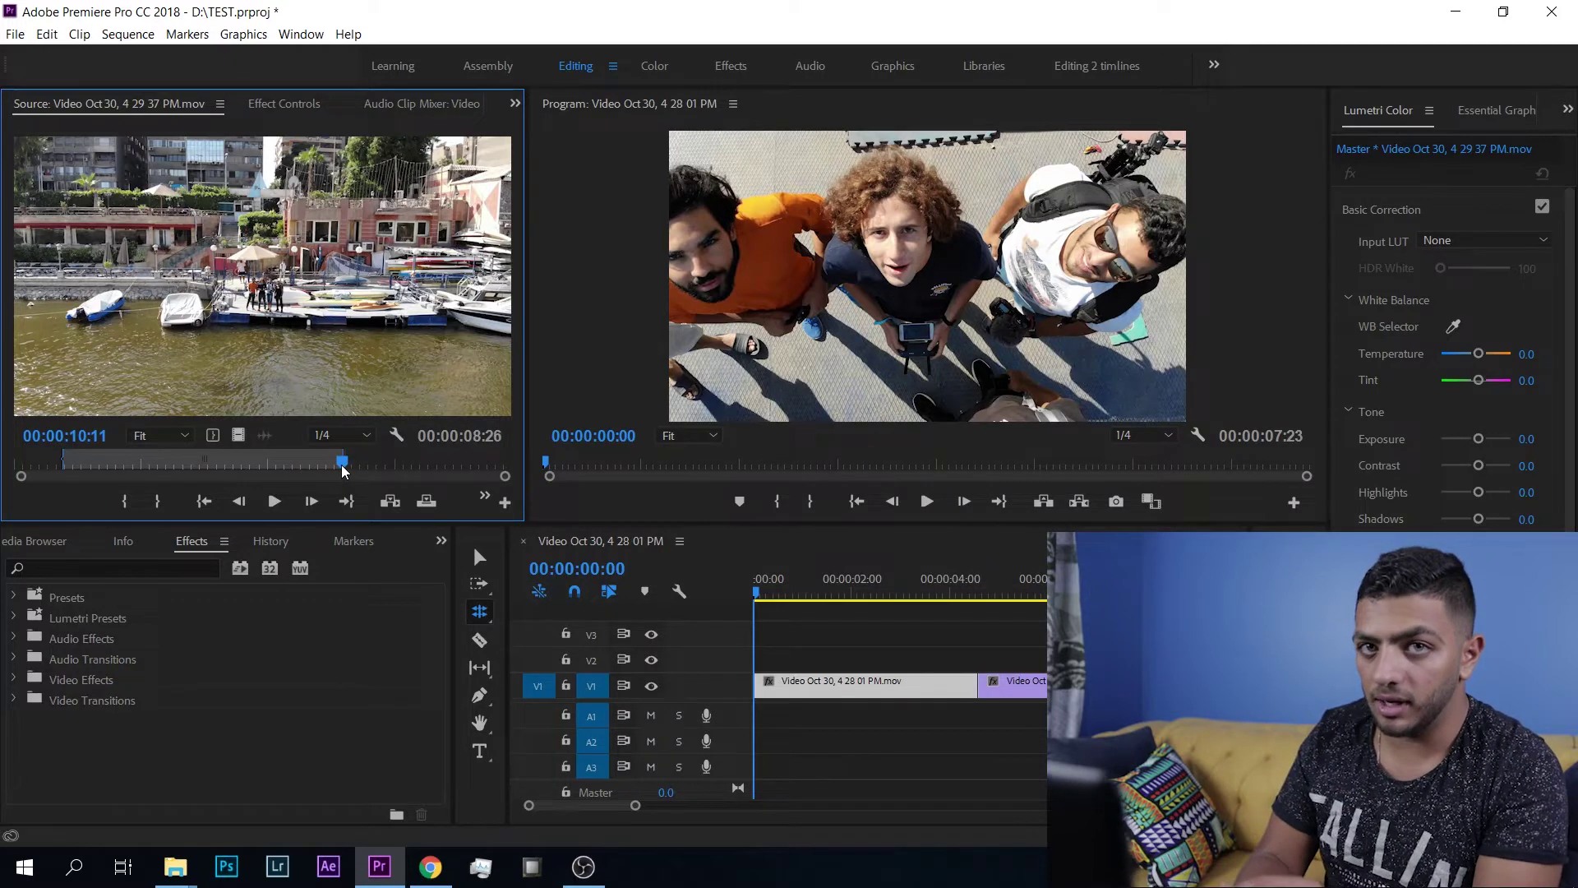
left_click_drag(343, 394, 1151, 684)
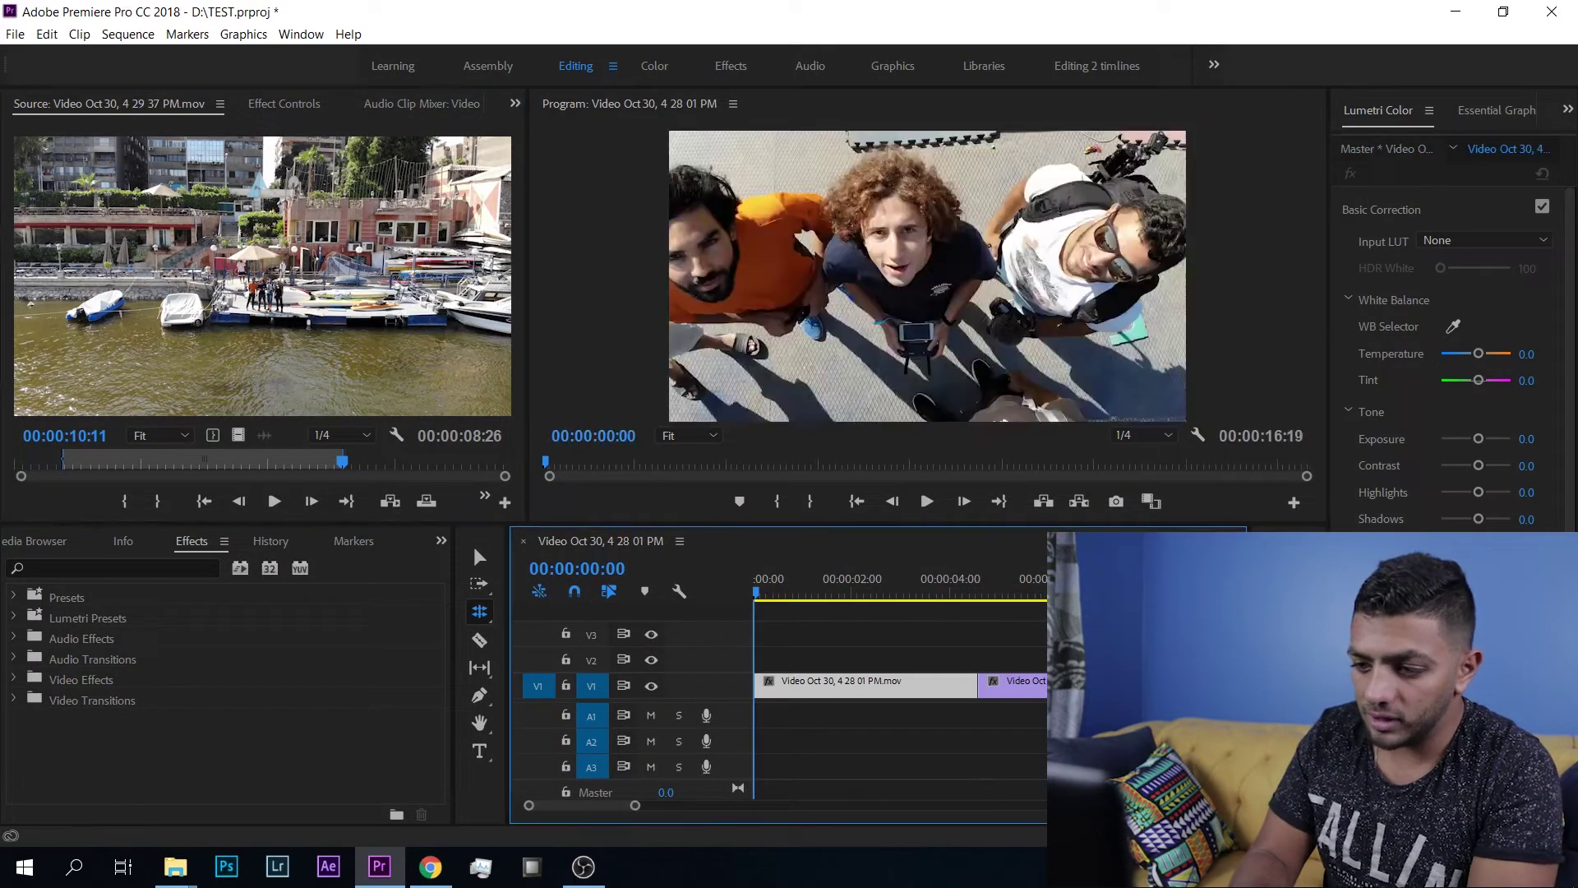
left_click_drag(633, 812, 737, 810)
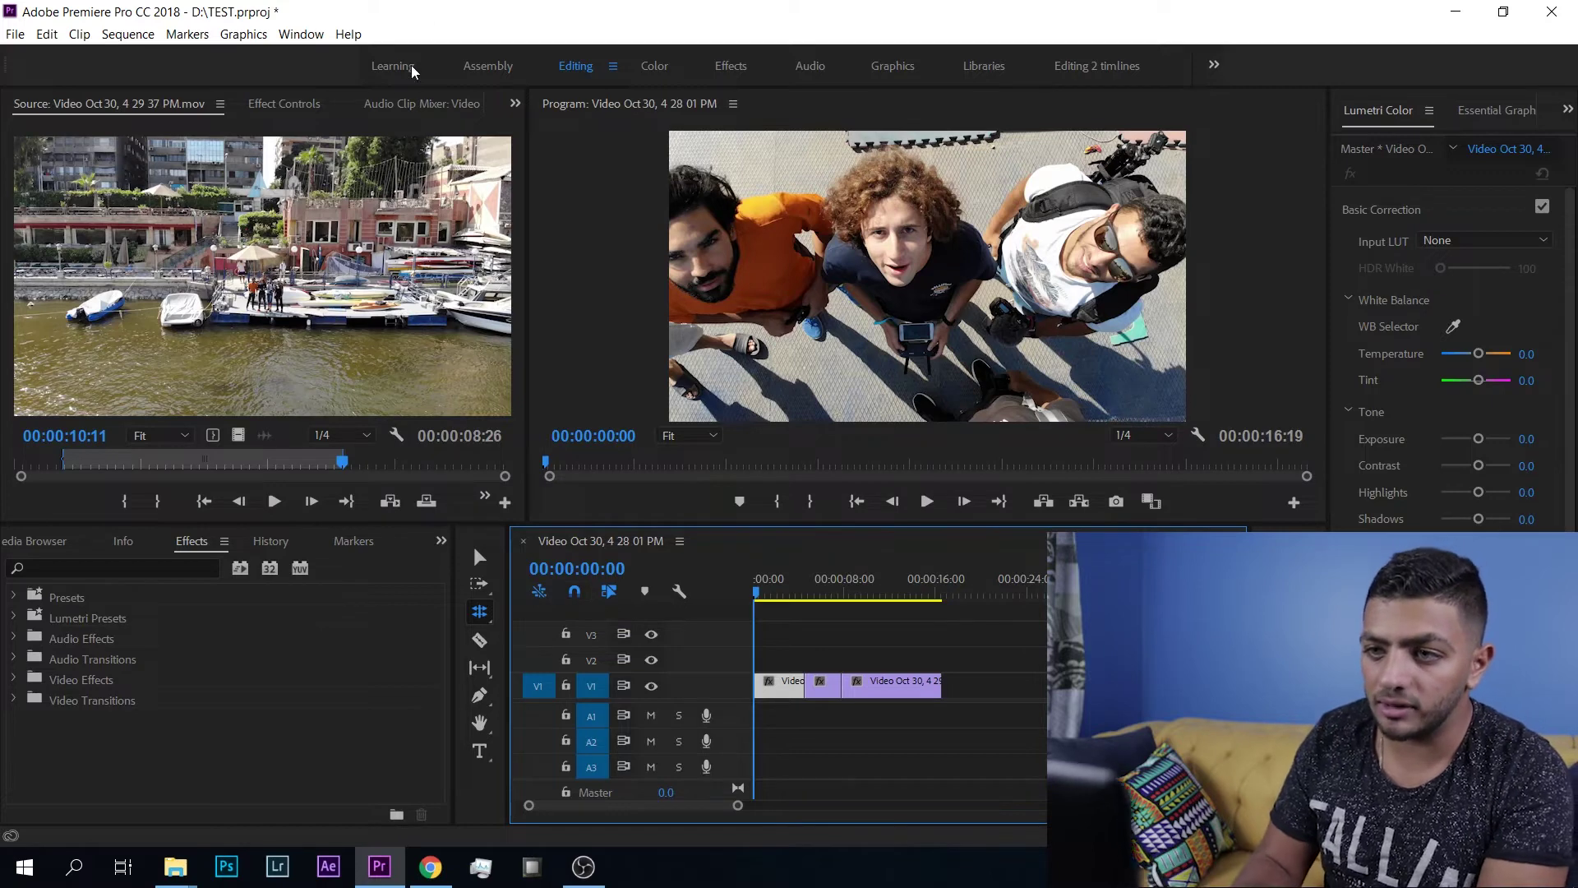
Show the Project: TEST media bin in the left panel again.
left_click(466, 105)
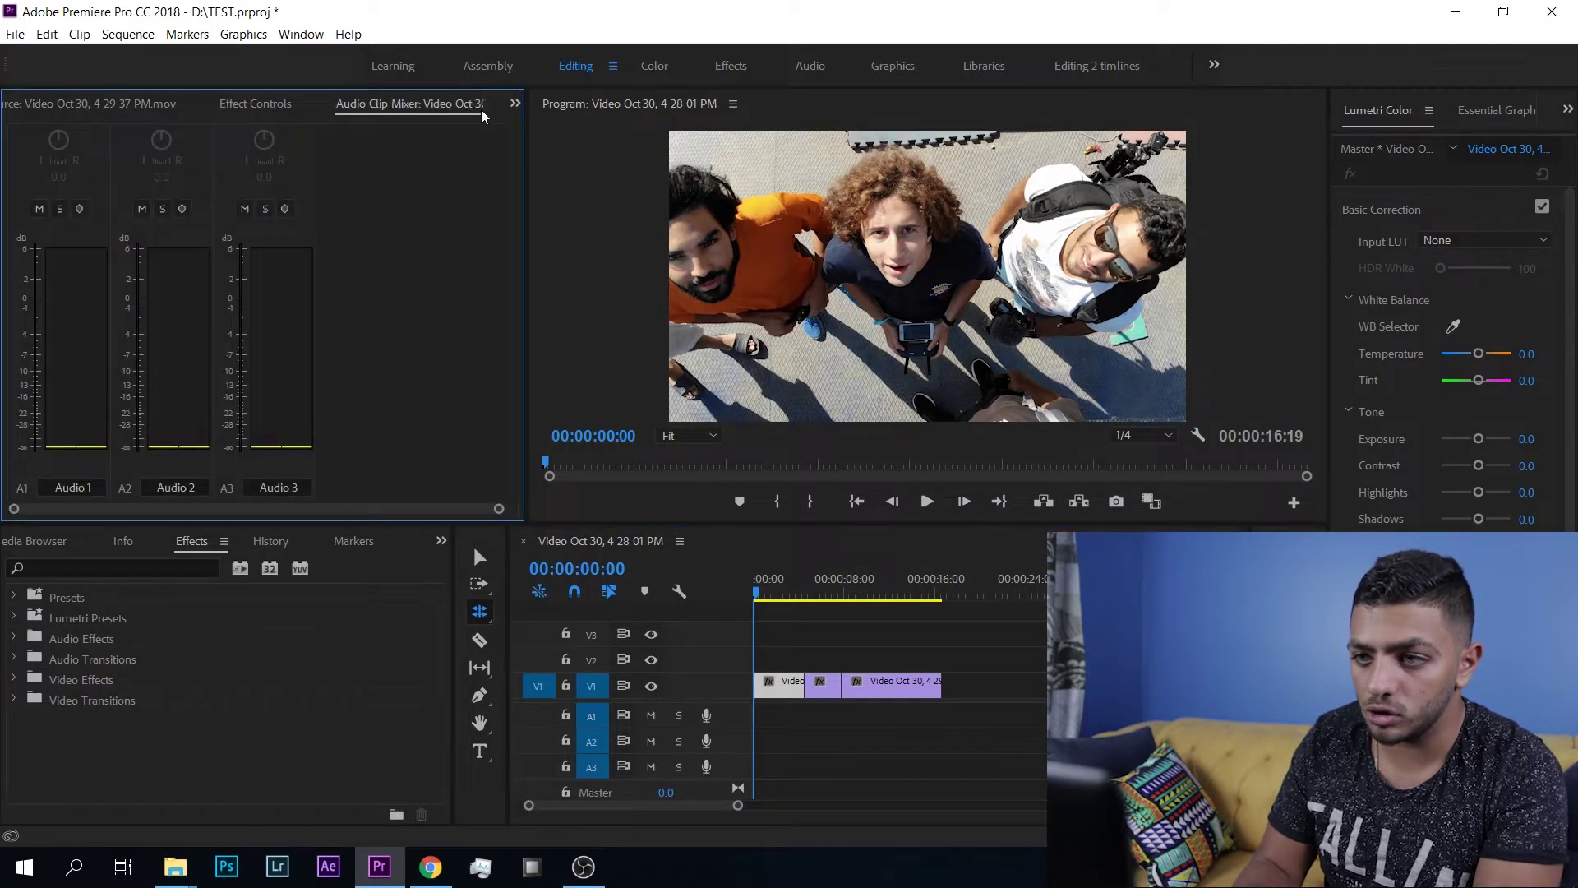
left_click(513, 106)
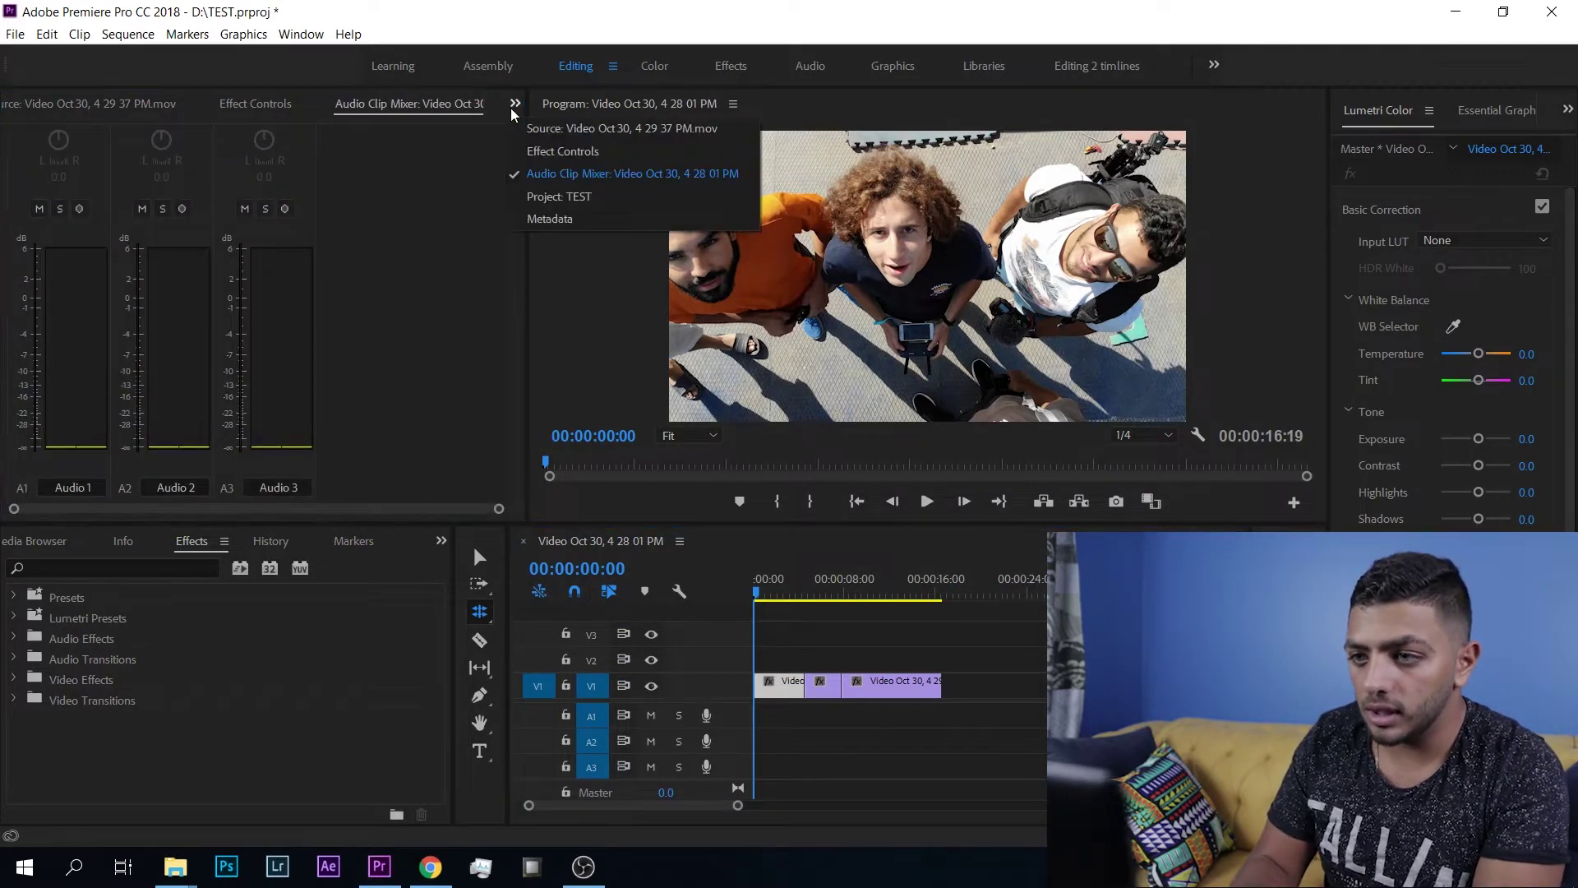
left_click(555, 197)
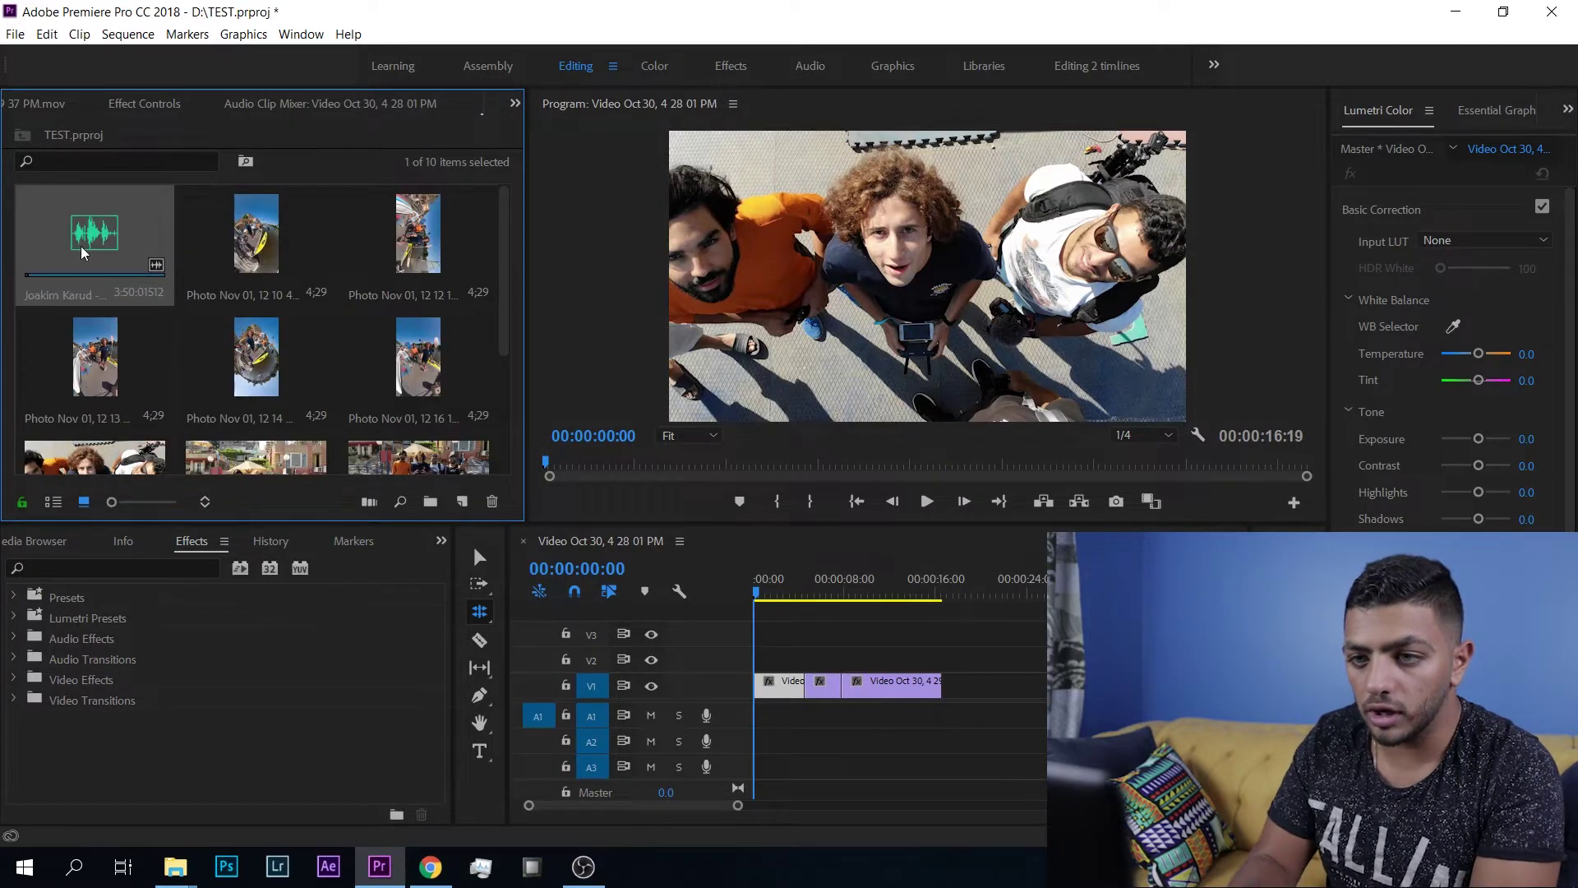
Lay the music clip on track A1 at 00:00, return to the Selection tool, and play the sequence.
left_click_drag(97, 248, 770, 721)
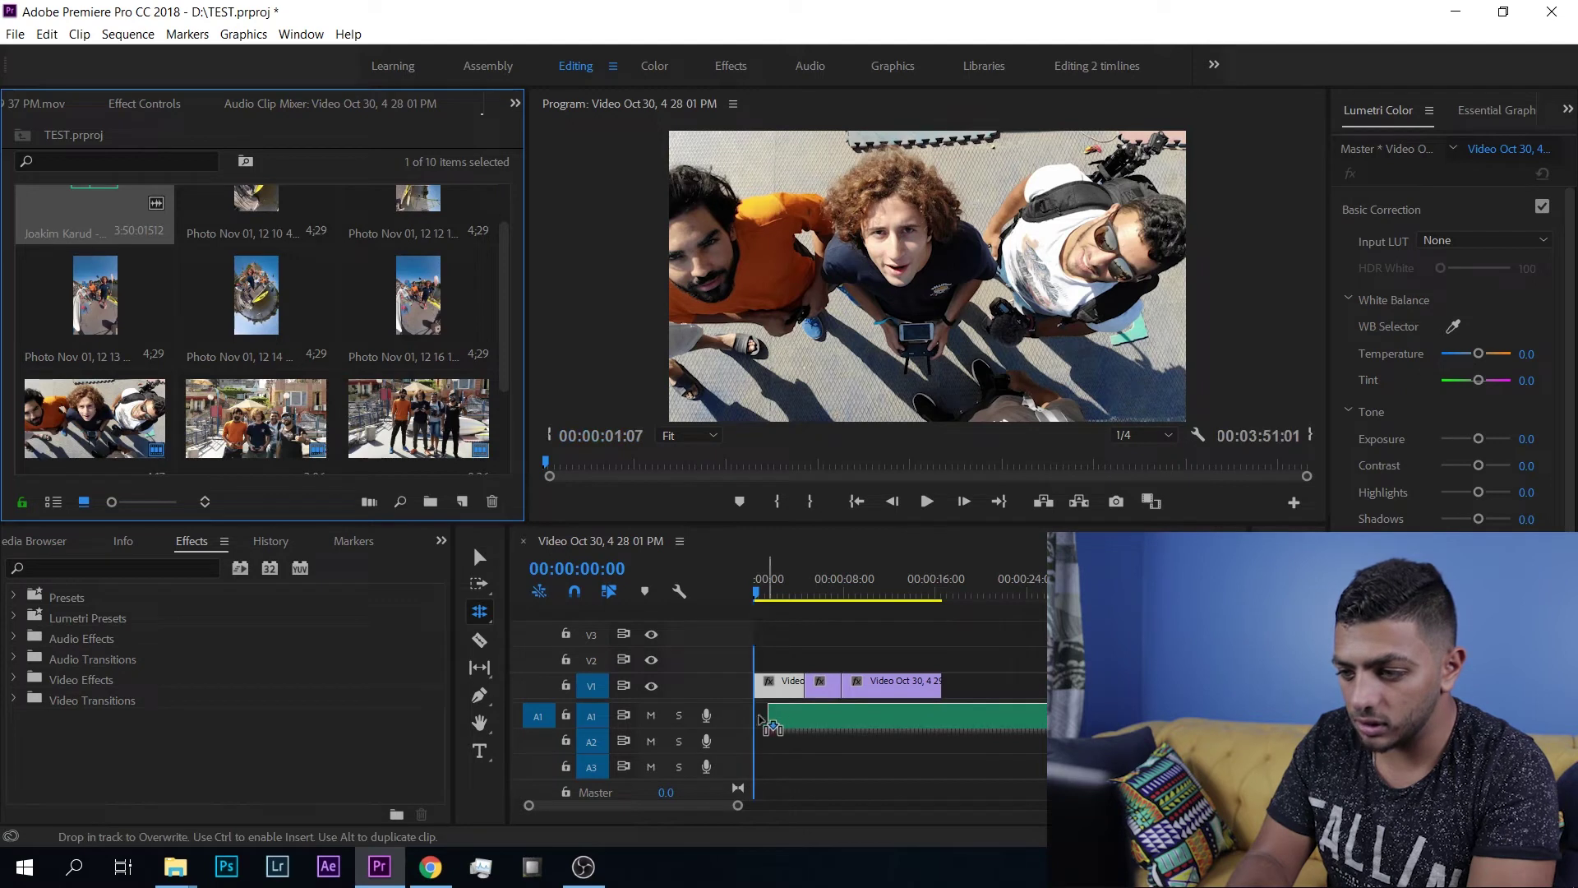
left_click_drag(771, 721, 777, 724)
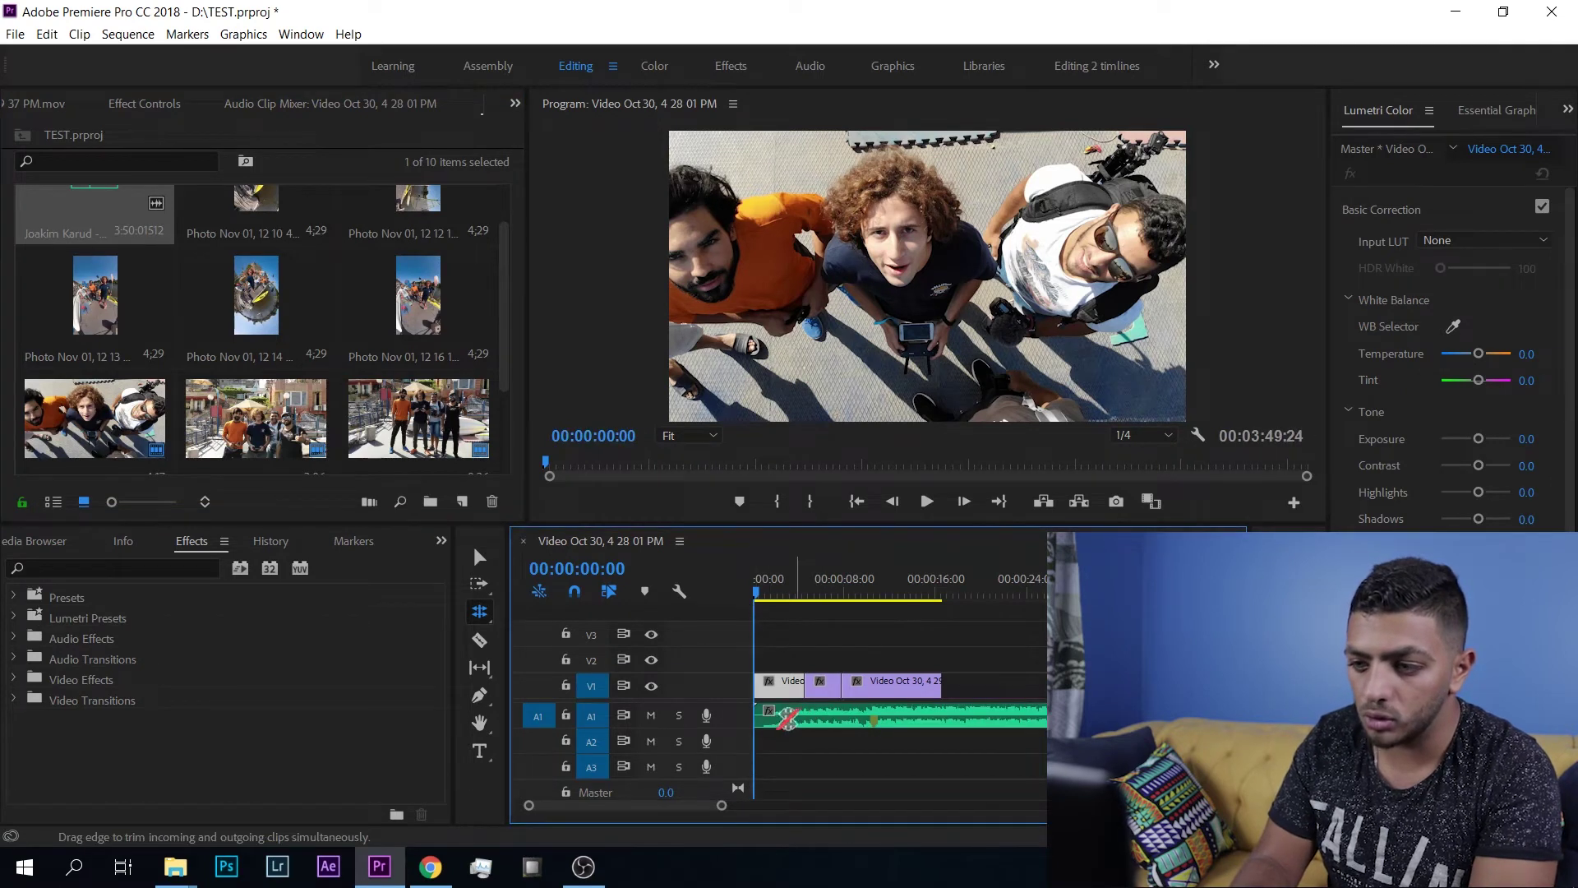
key("v")
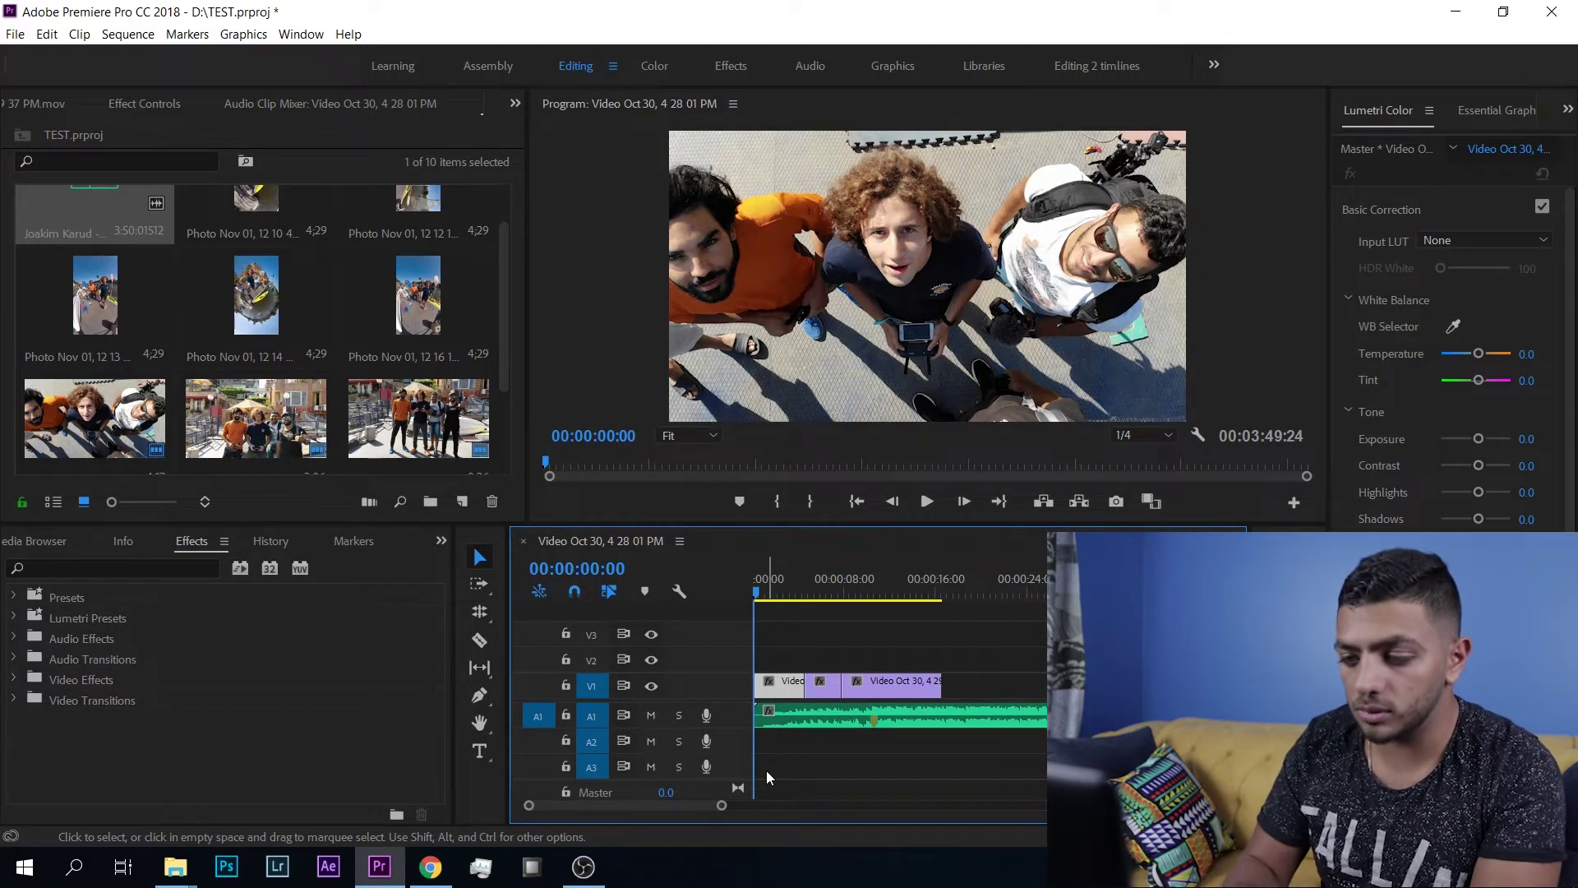
left_click_drag(720, 805, 782, 805)
key("space")
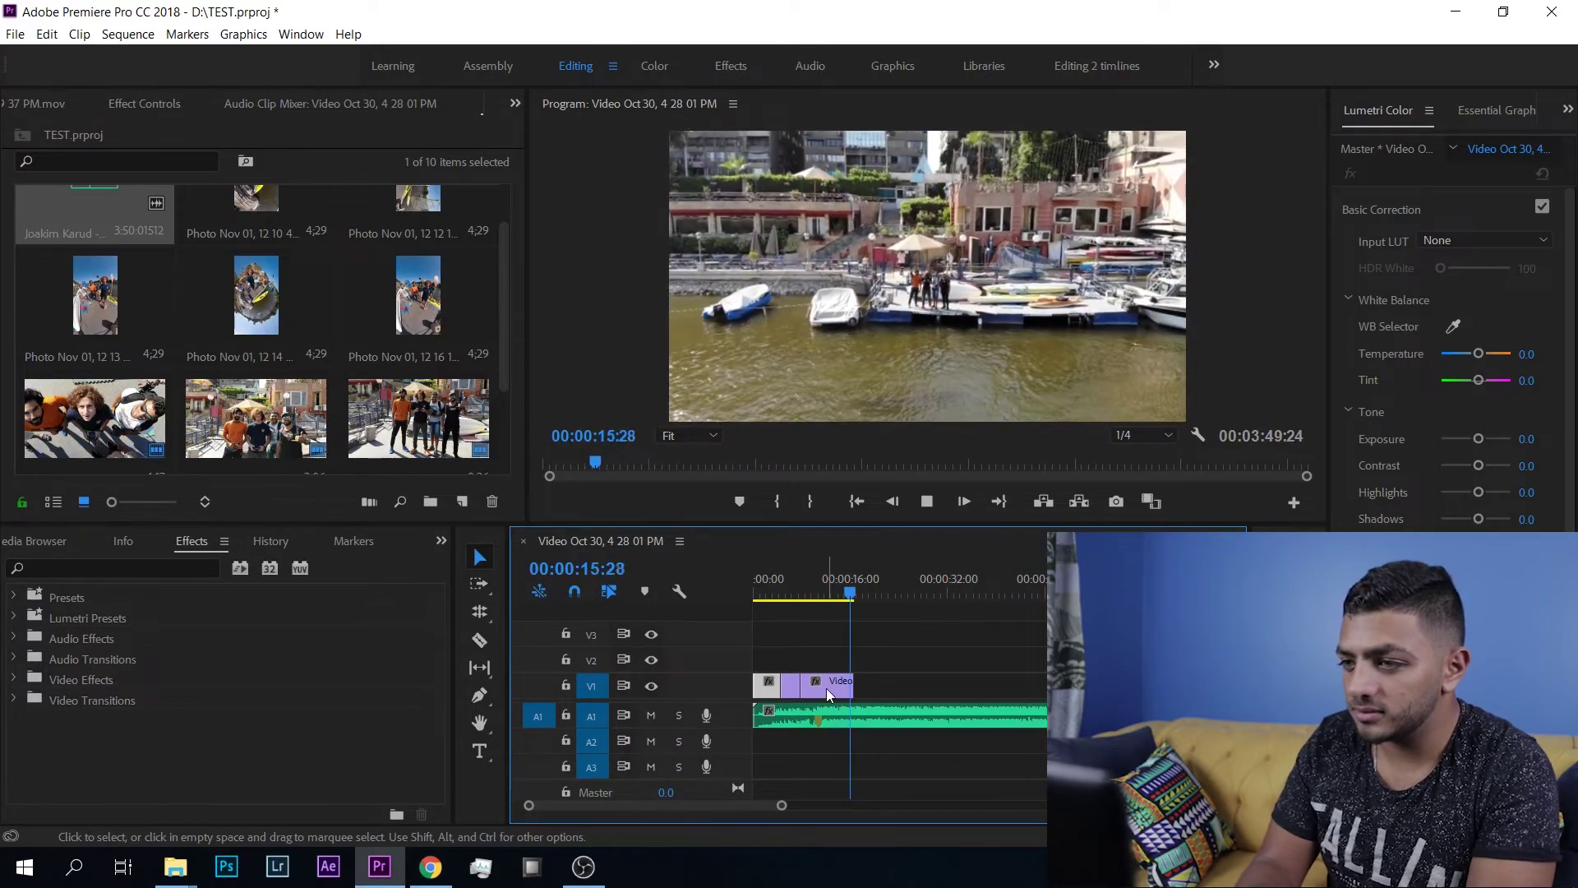
Stop playback and slide the last V1 clip left over the middle segment.
key("space")
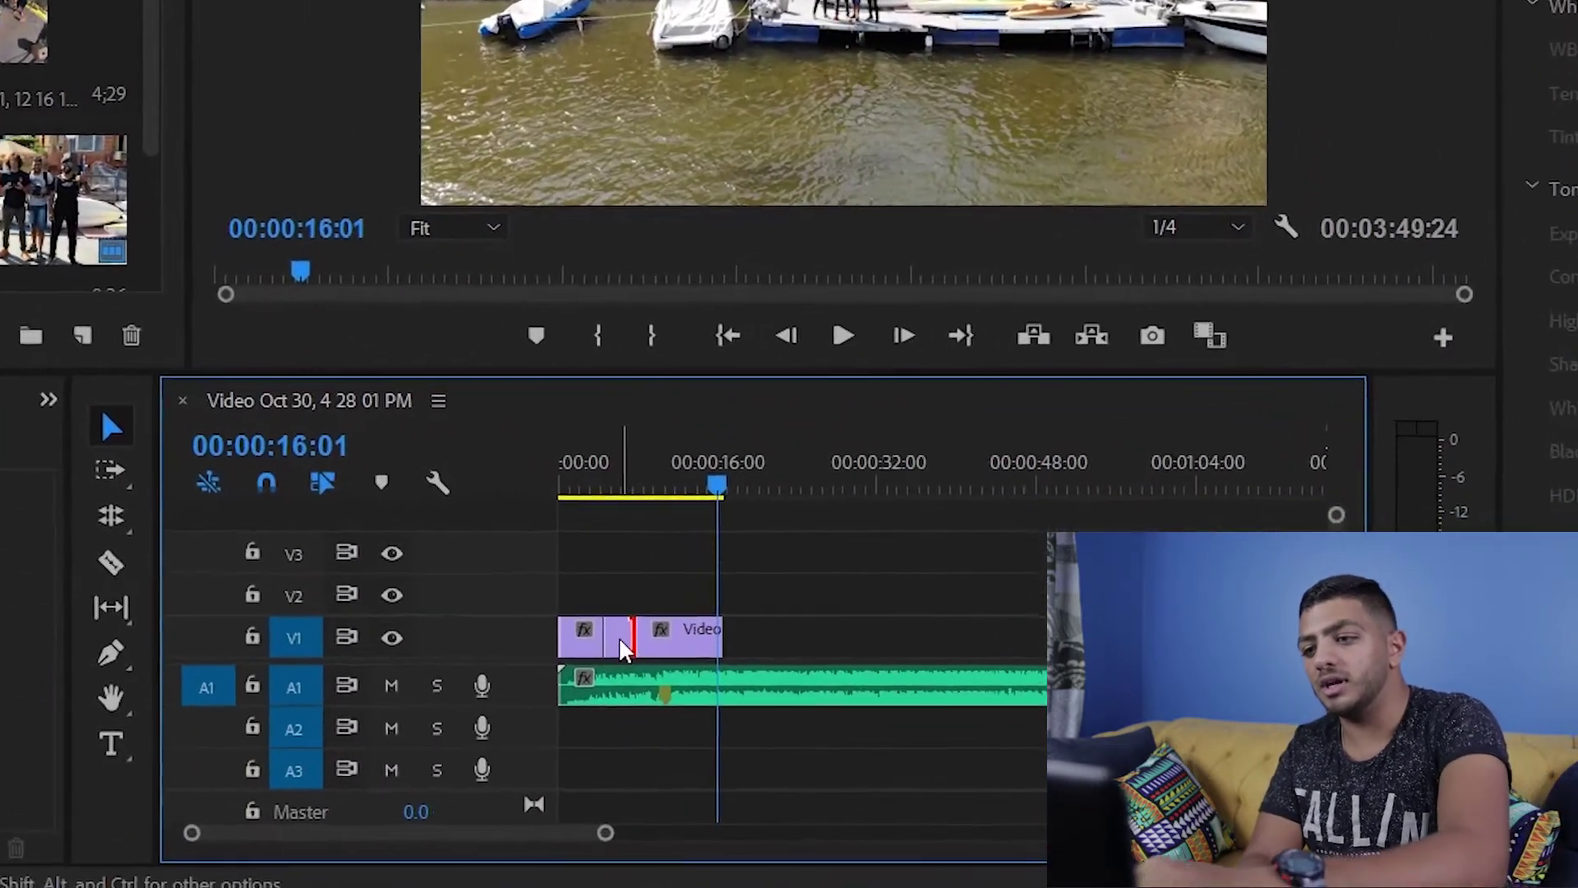
left_click(623, 643)
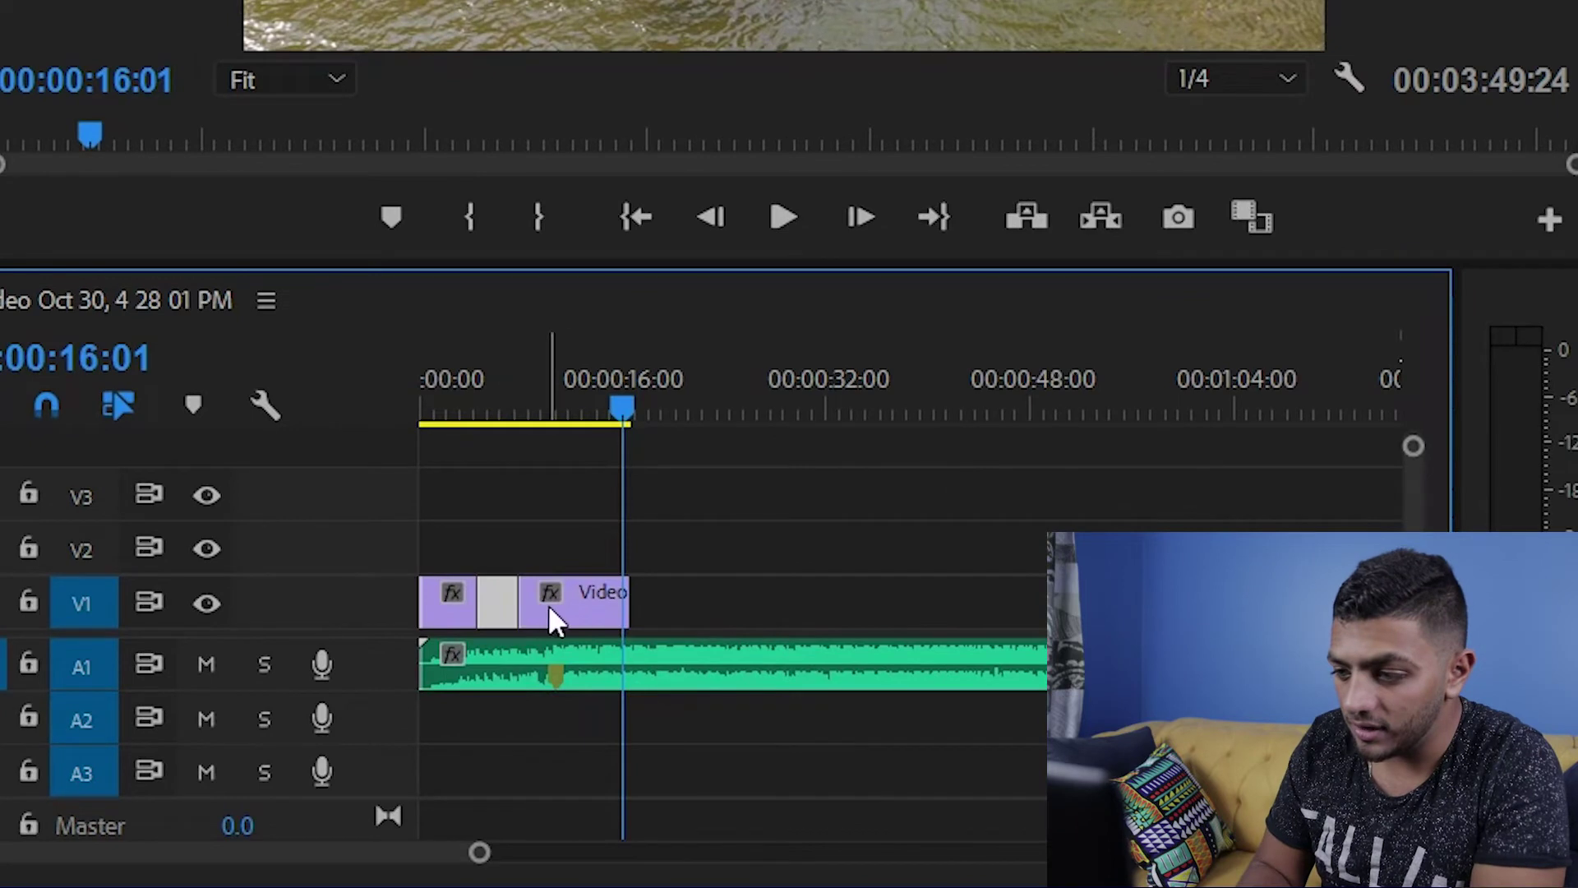
left_click(575, 612)
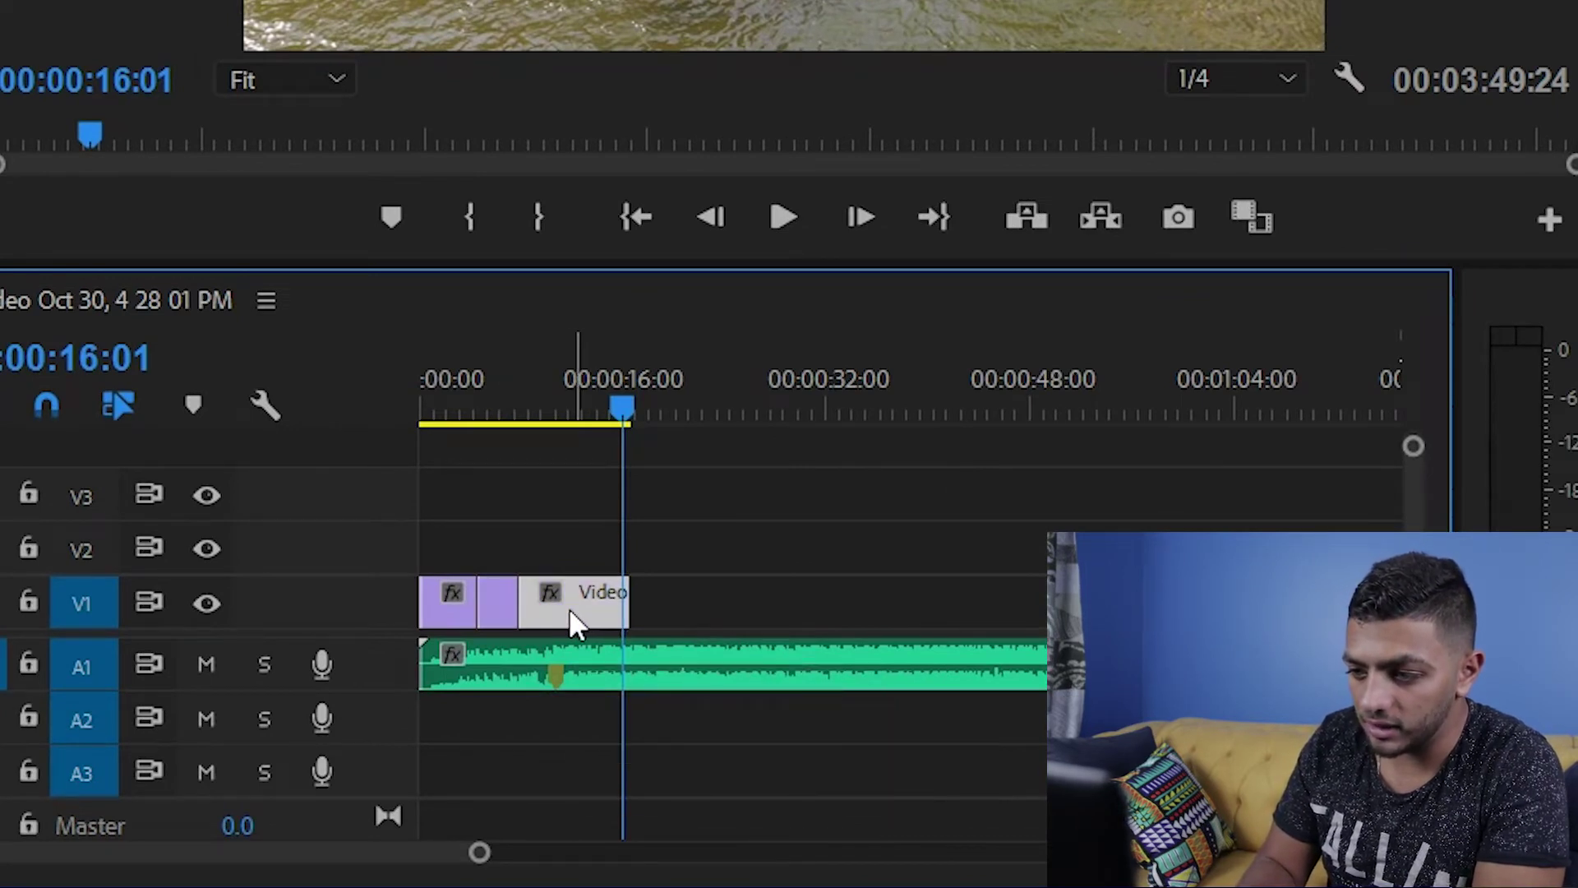
left_click_drag(564, 608, 536, 609)
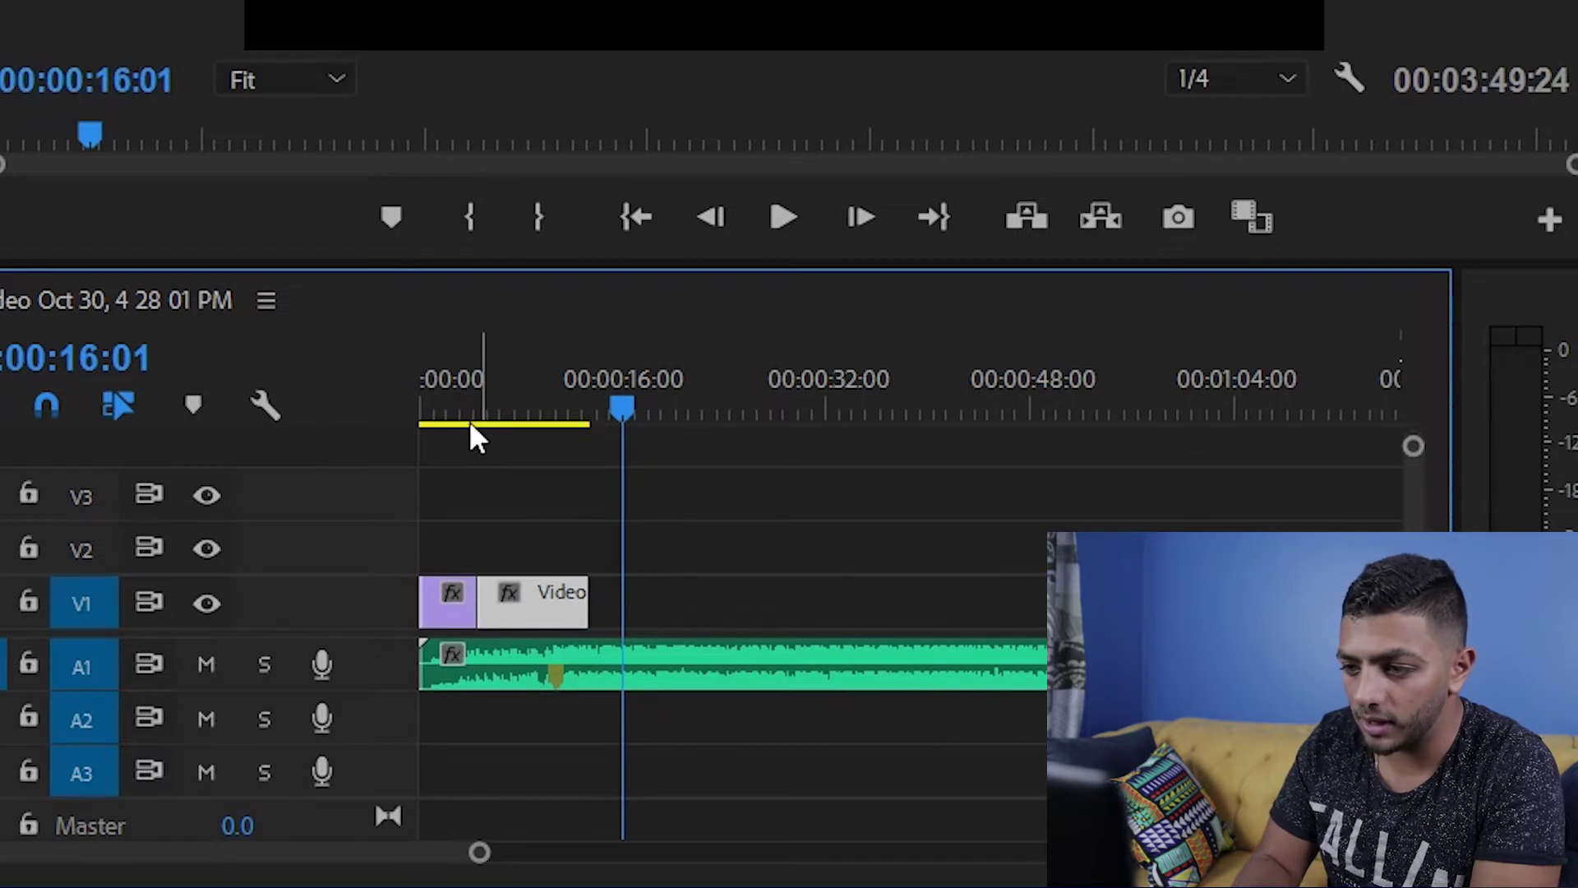
Preview the sequence again, then stop and return the playhead to 00:00:00:00.
left_click_drag(469, 421, 403, 433)
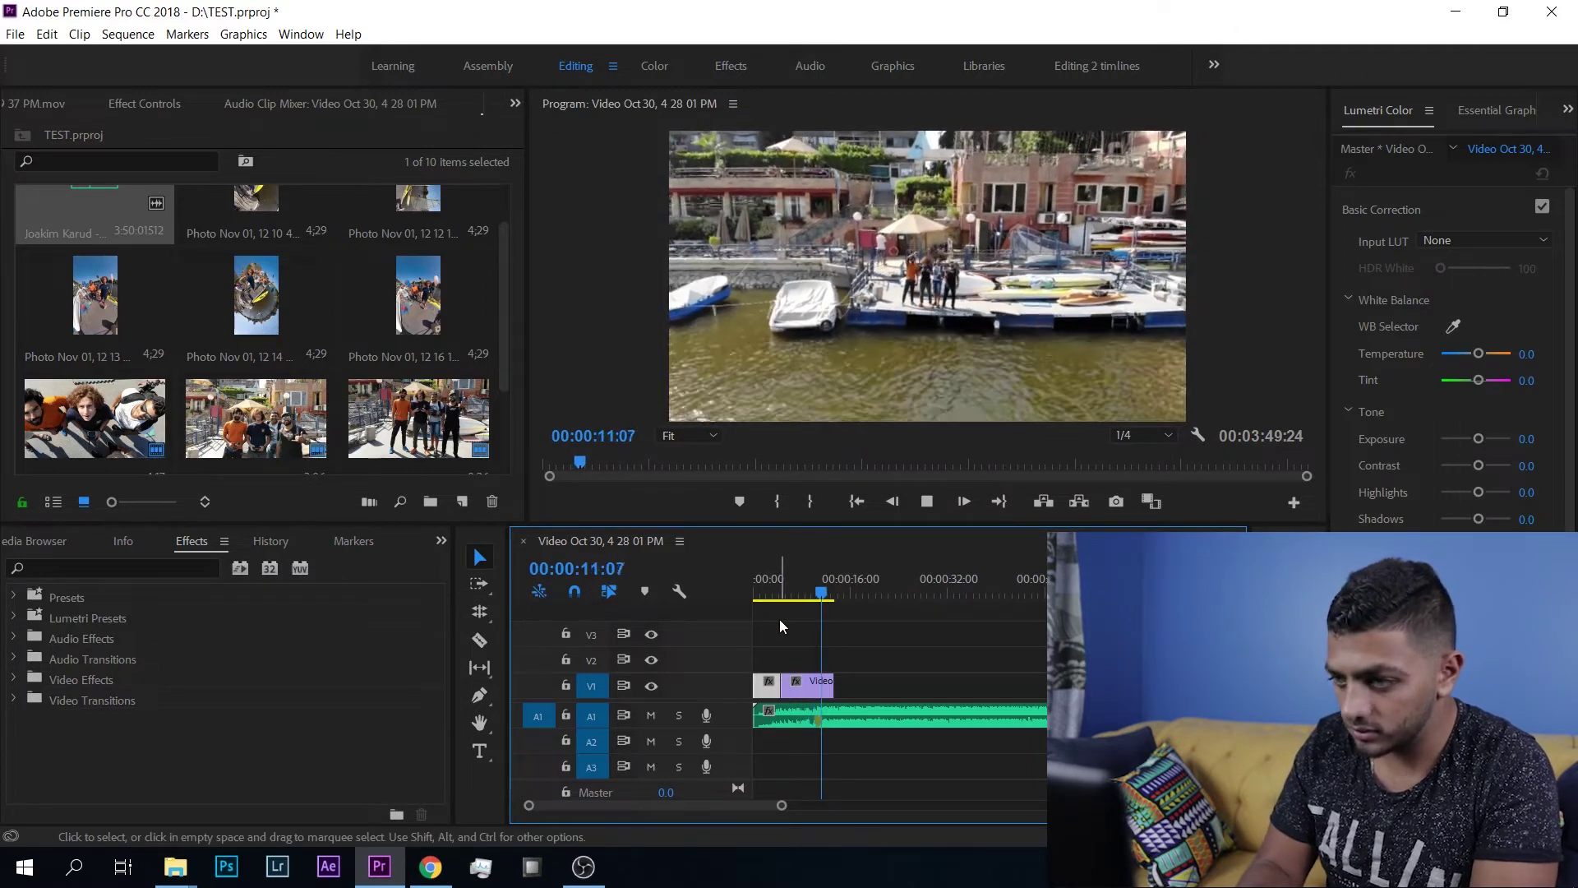
key("space")
key("Home")
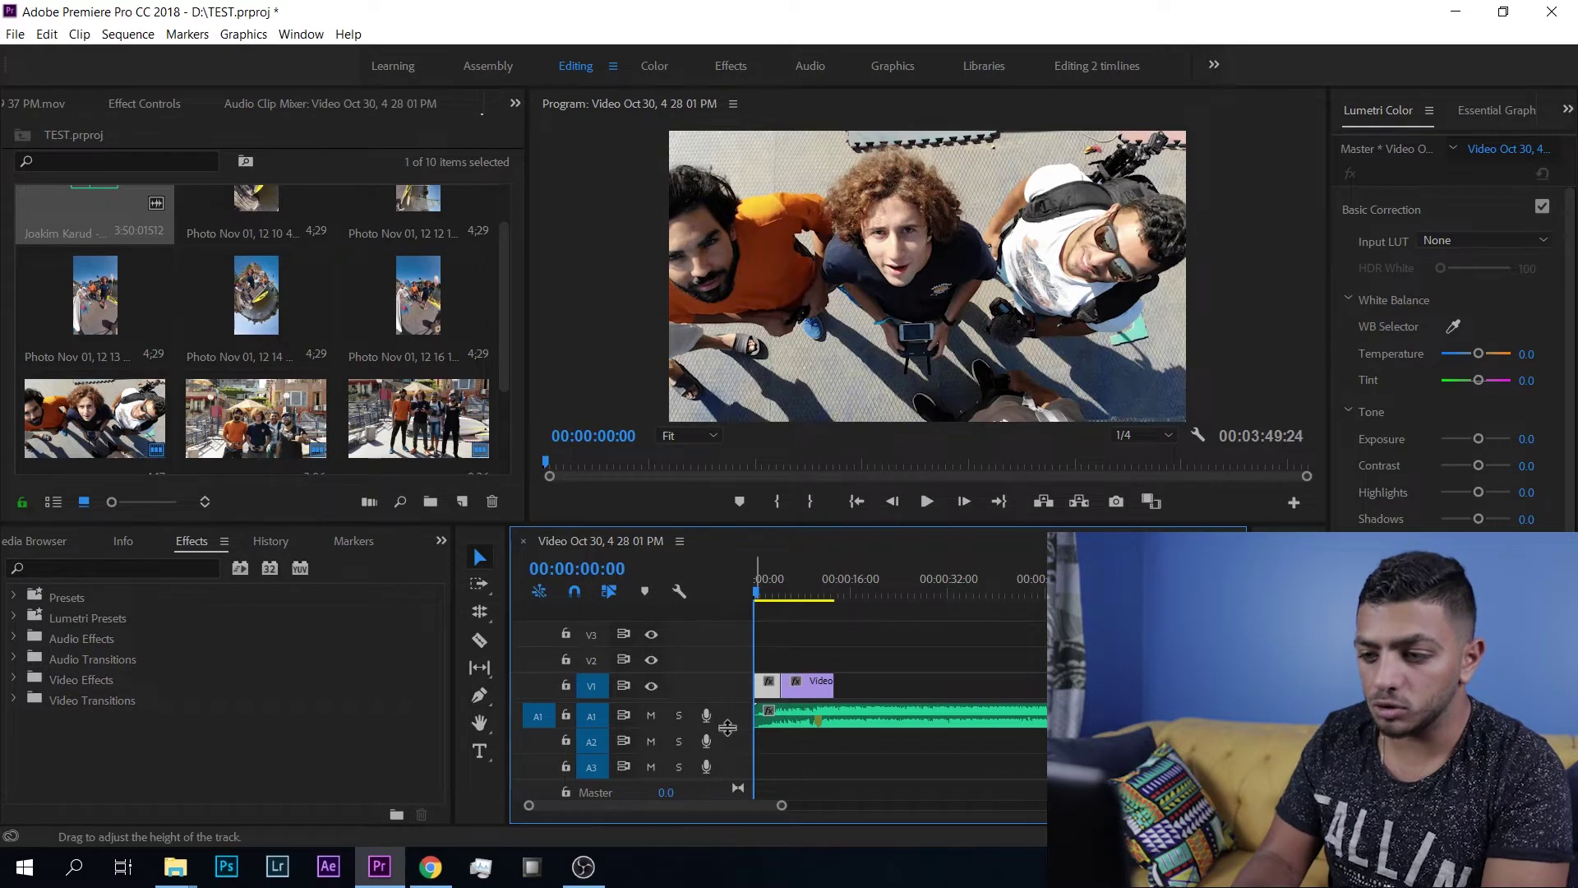
Enlarge track A1, widen and zoom the Timeline, then play to the cut between the first two clips.
left_click_drag(723, 726, 727, 765)
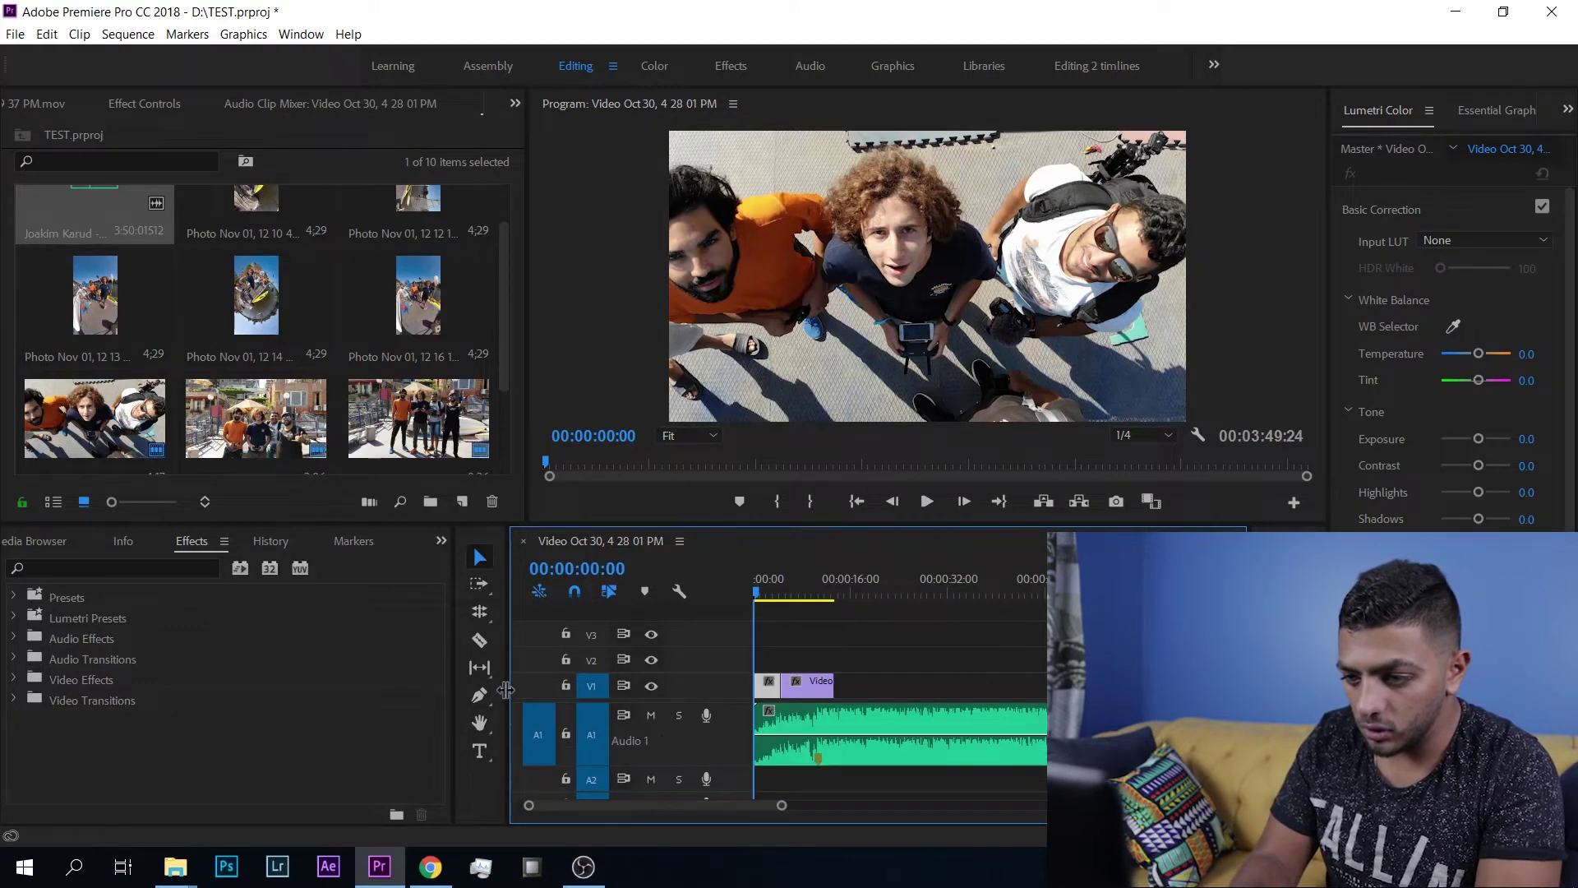
left_click_drag(503, 690, 407, 694)
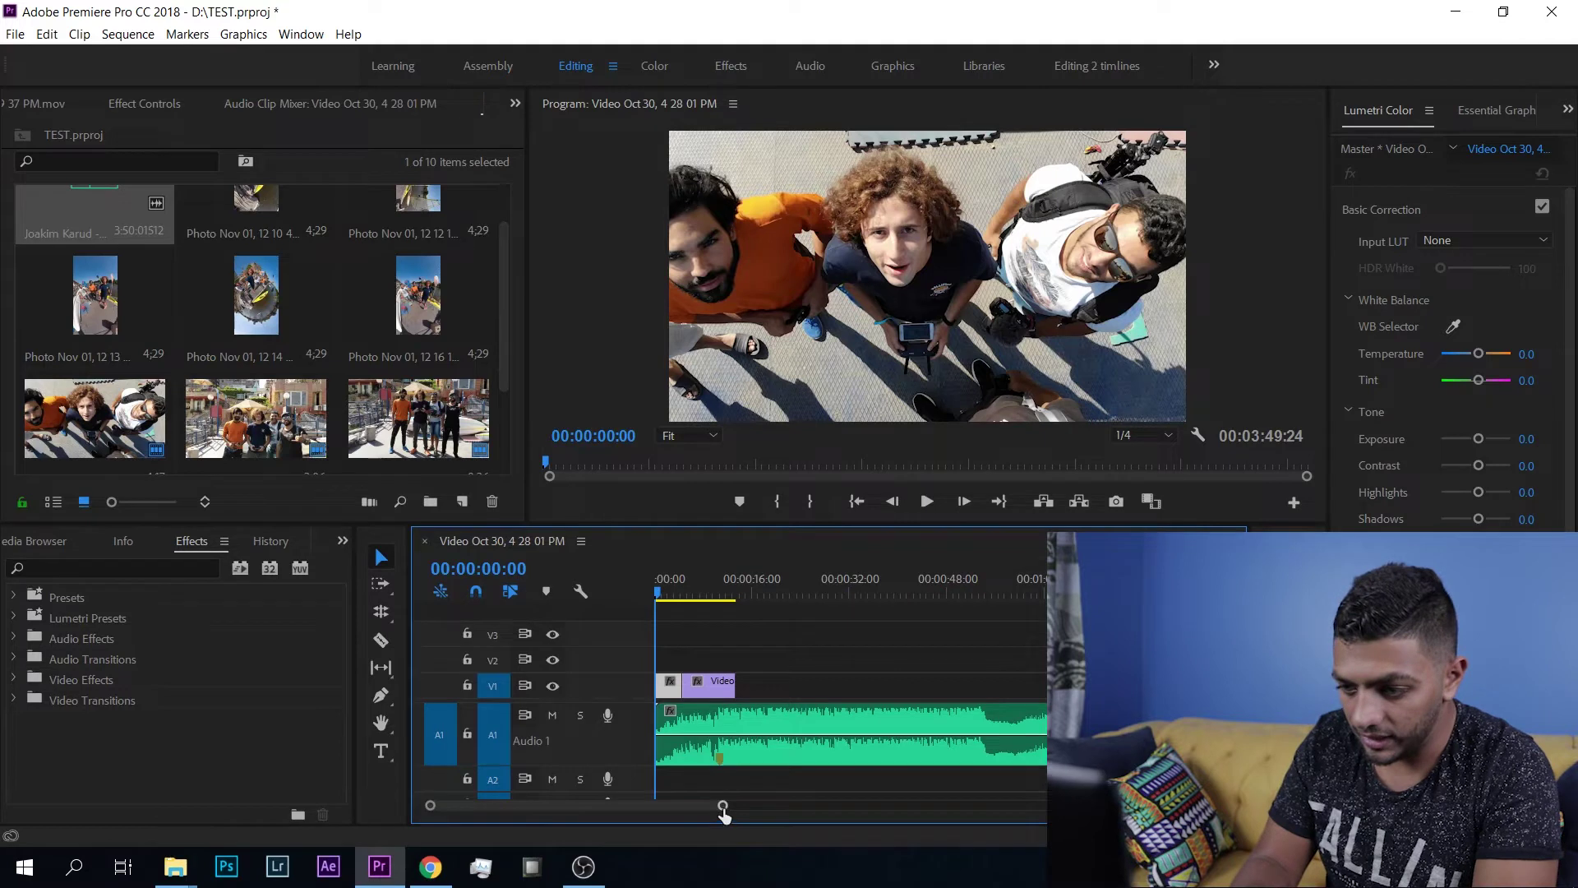
mouse_move(723, 813)
left_mouse_down()
mouse_move(787, 821)
mouse_move(695, 819)
left_mouse_up()
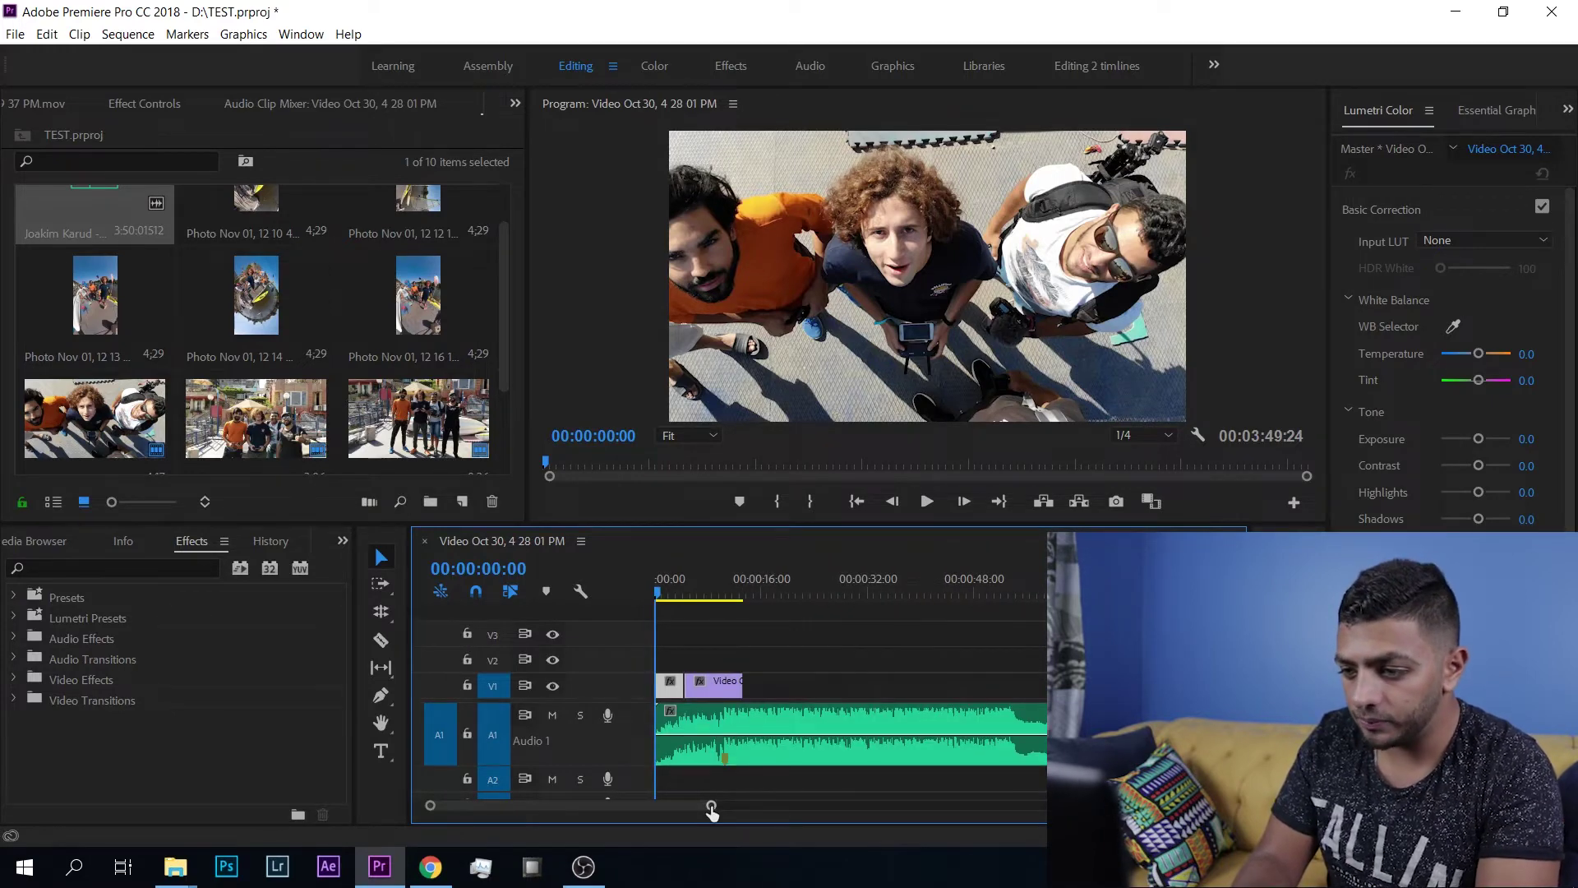
left_click_drag(711, 812, 623, 812)
left_click(674, 587)
key("space")
key("space")
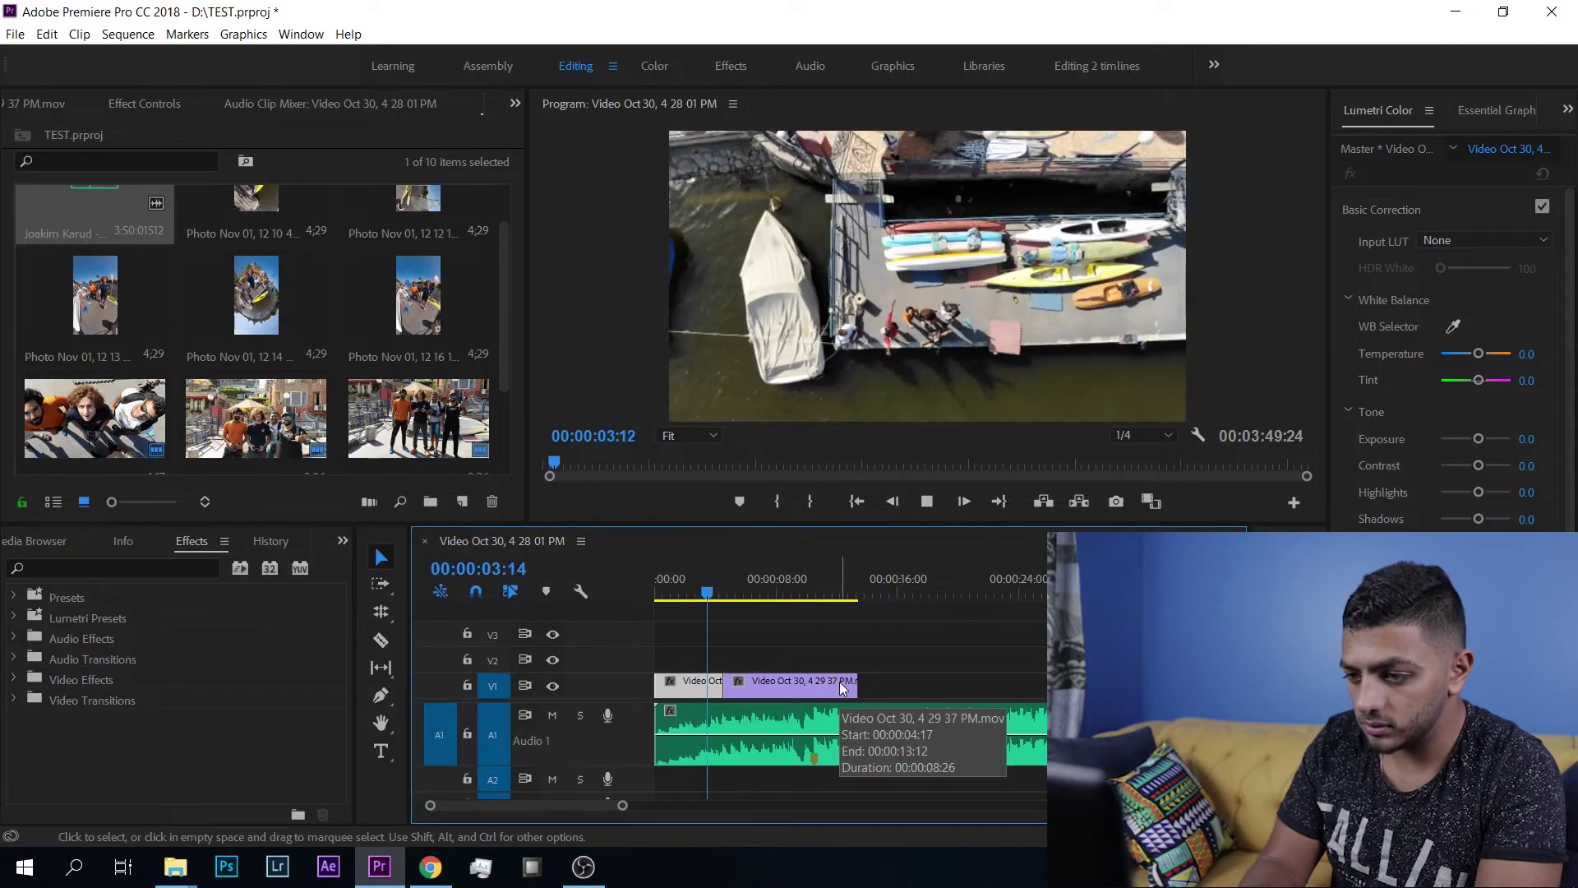
key("space")
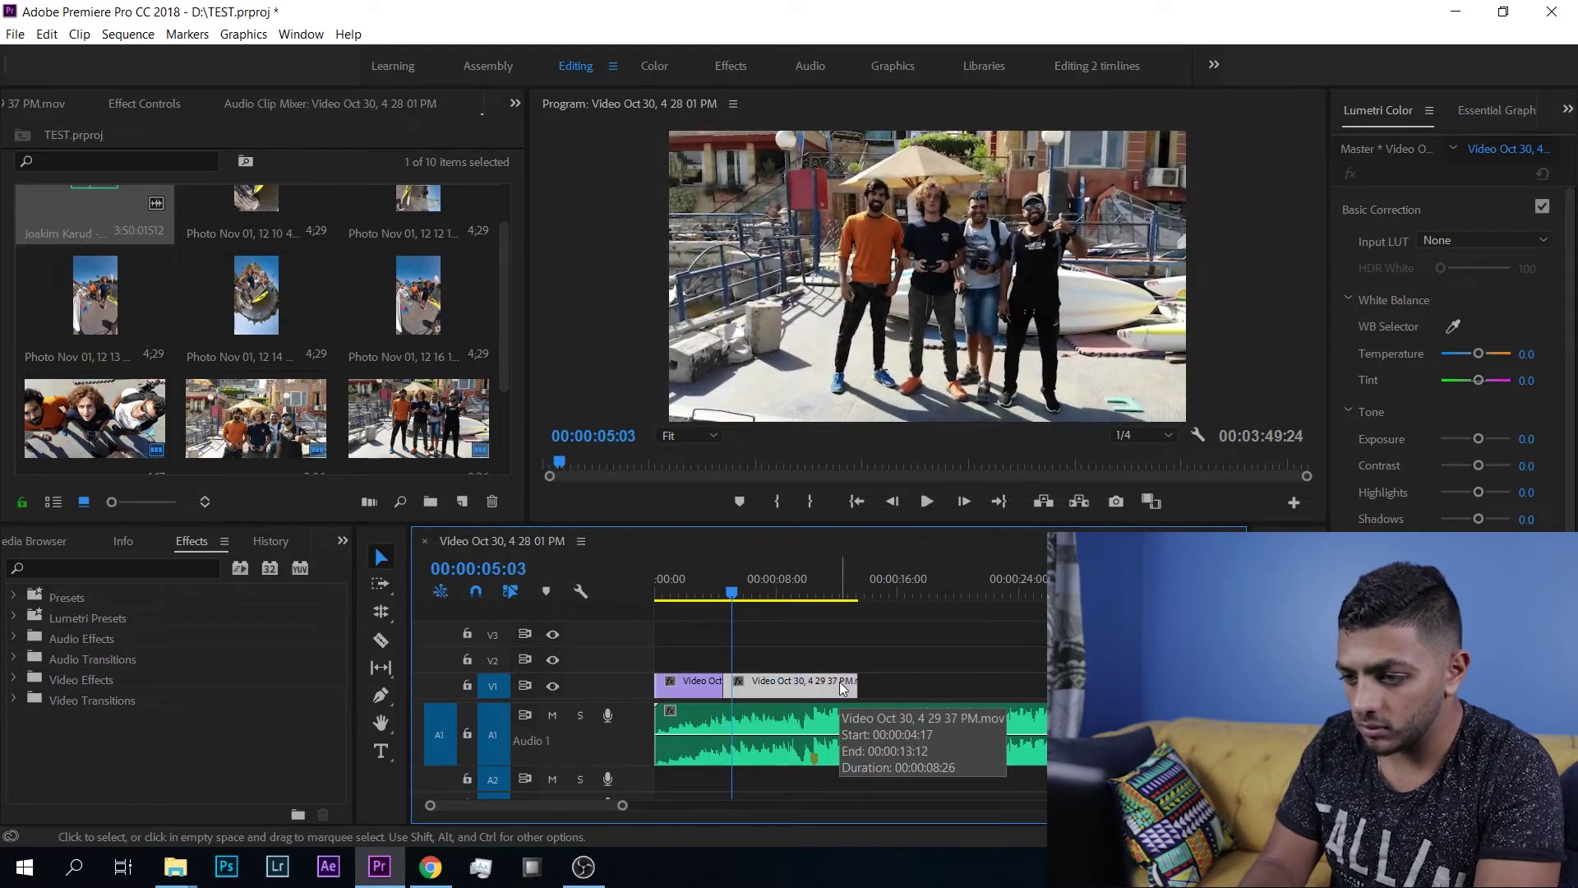
Extend the first drone clip so the cut falls at about 00:00:05:03, and replay the cut.
left_click_drag(737, 684, 731, 683)
left_click(697, 587)
key("space")
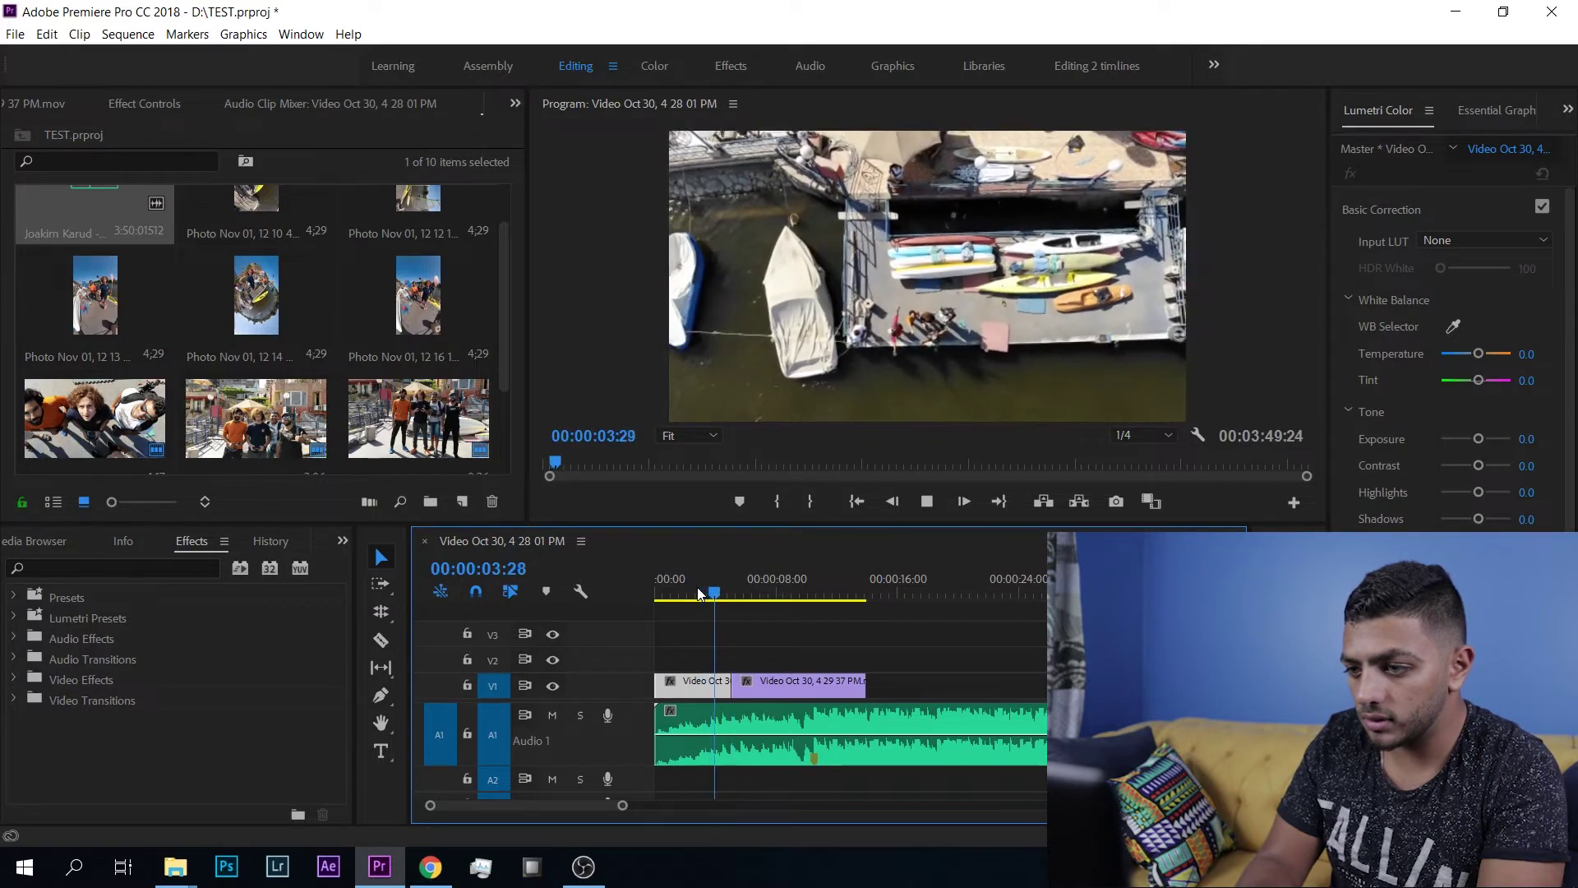
key("space")
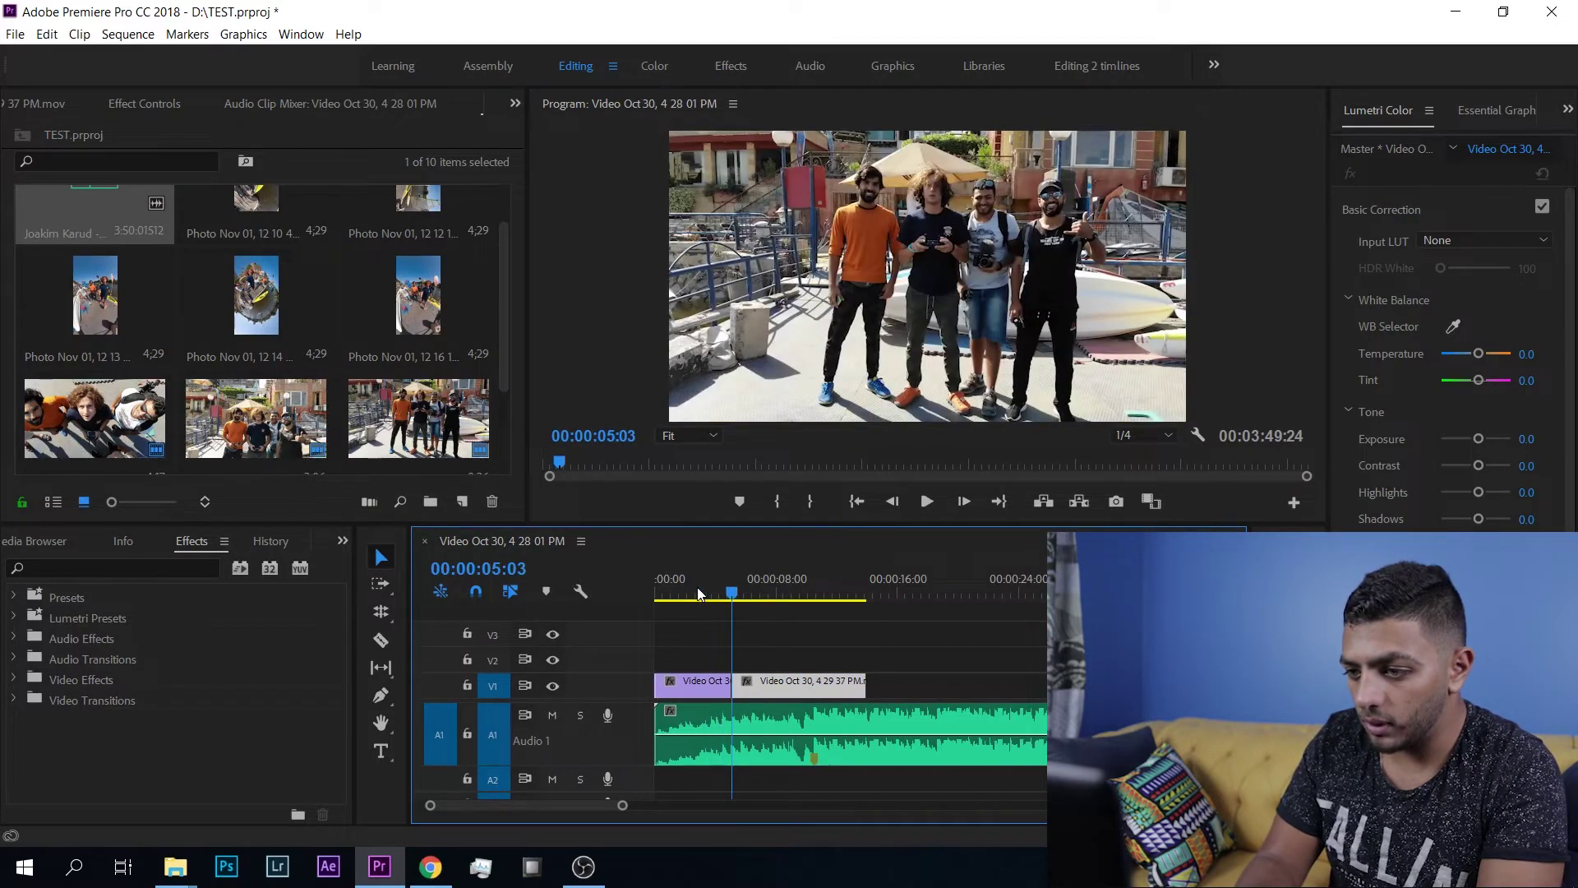
left_click(699, 592)
key("space")
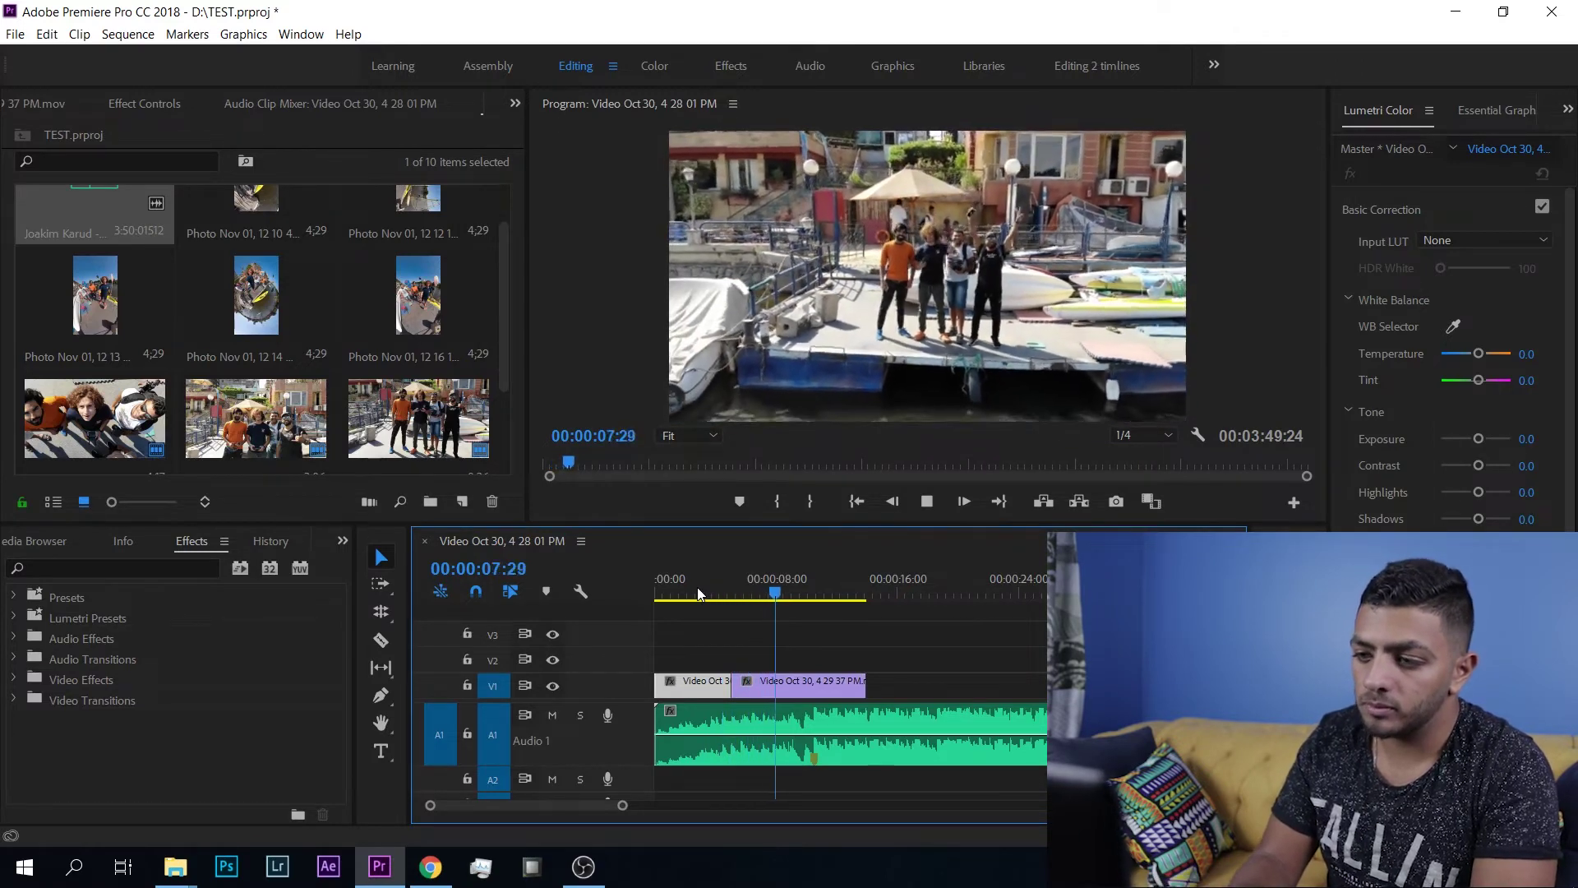
scroll(411, 258, "up", 1)
left_click(411, 258)
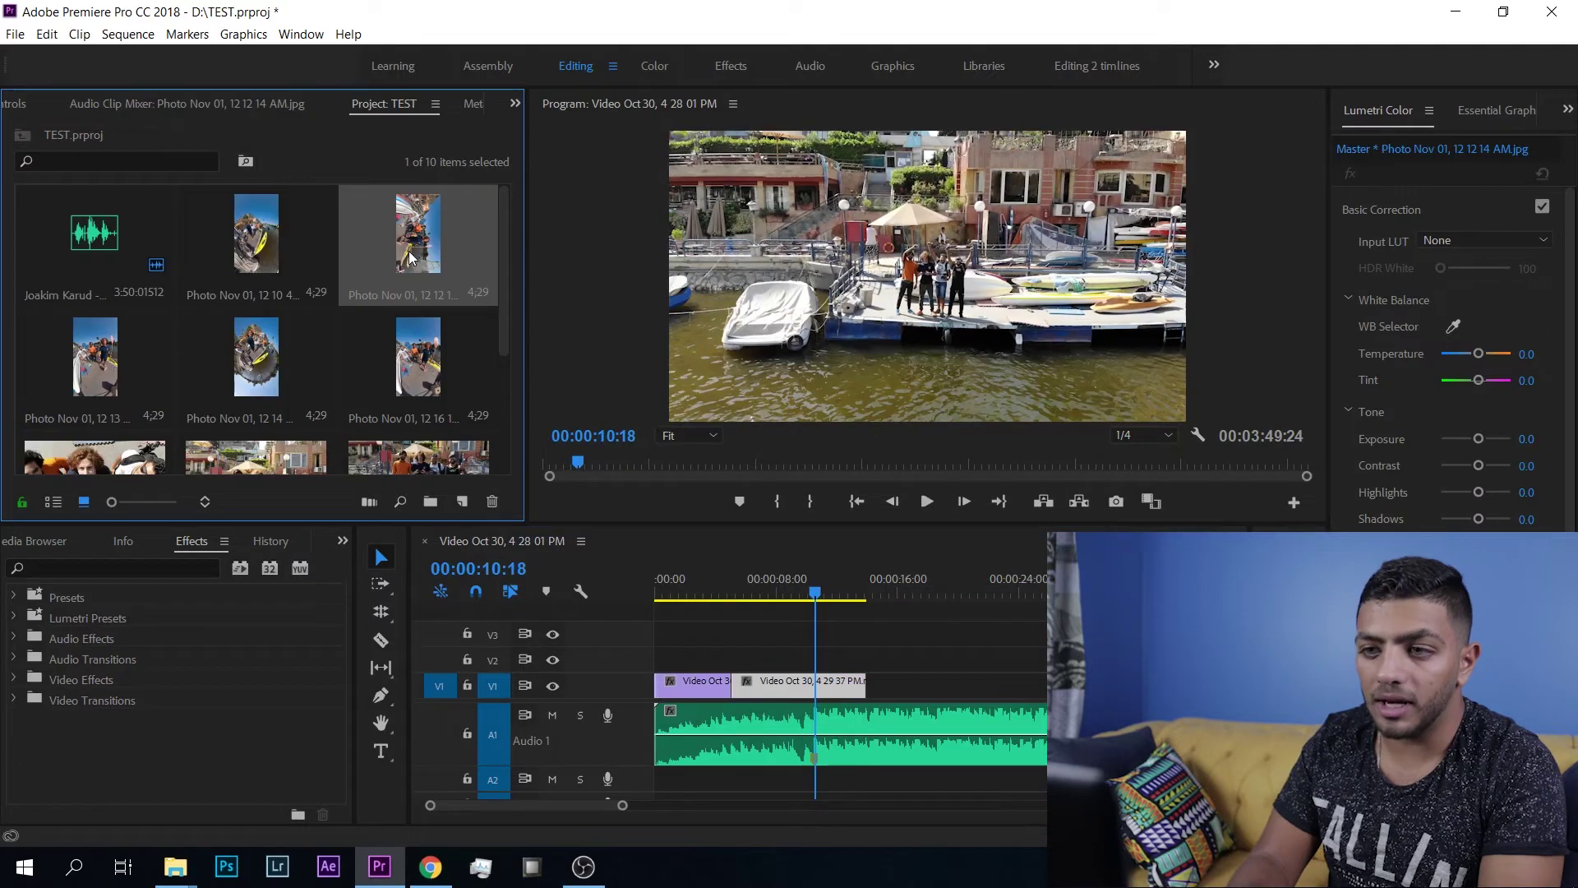
Place the Photo Nov 01 image on V2 right after the V1 clips, preview it, and select it.
mouse_move(770, 615)
left_mouse_down()
mouse_move(869, 682)
mouse_move(874, 658)
left_mouse_up()
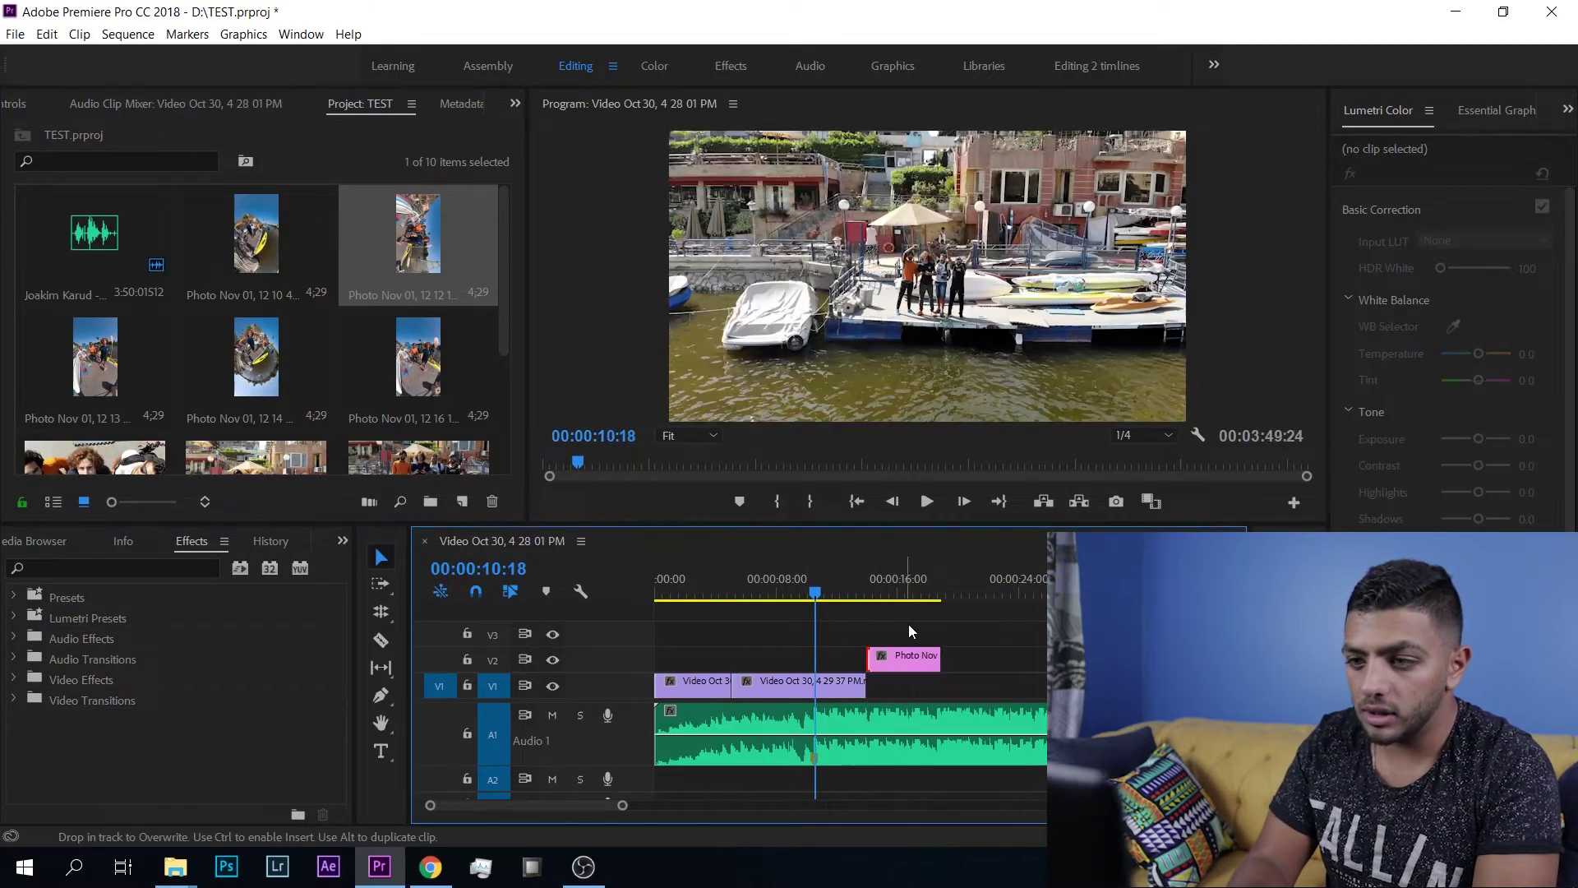
left_click(857, 596)
key("space")
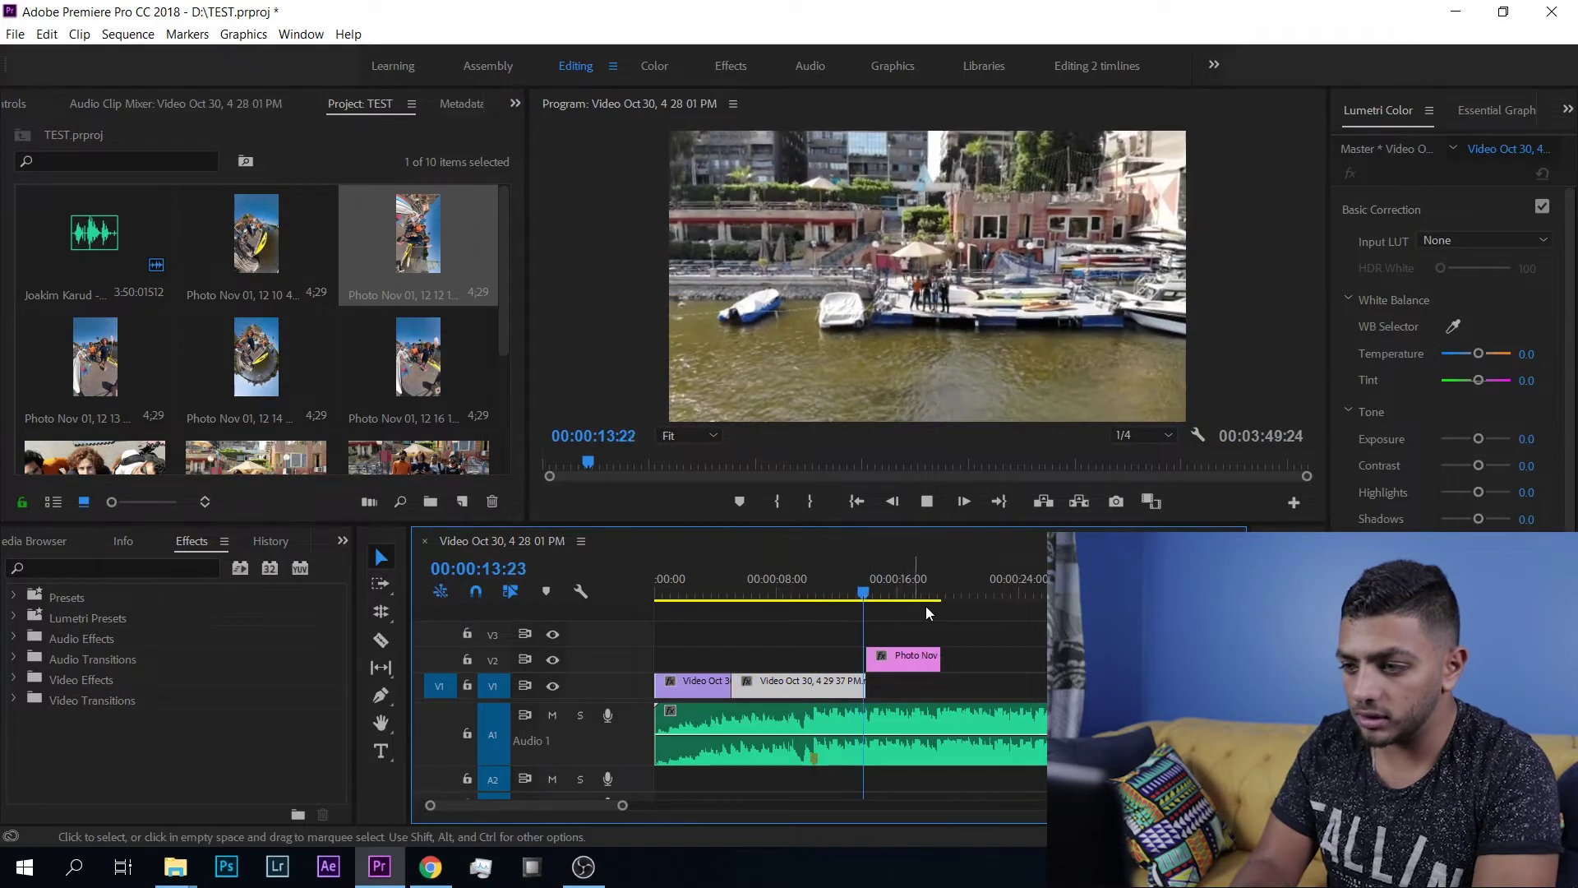
left_click(977, 628)
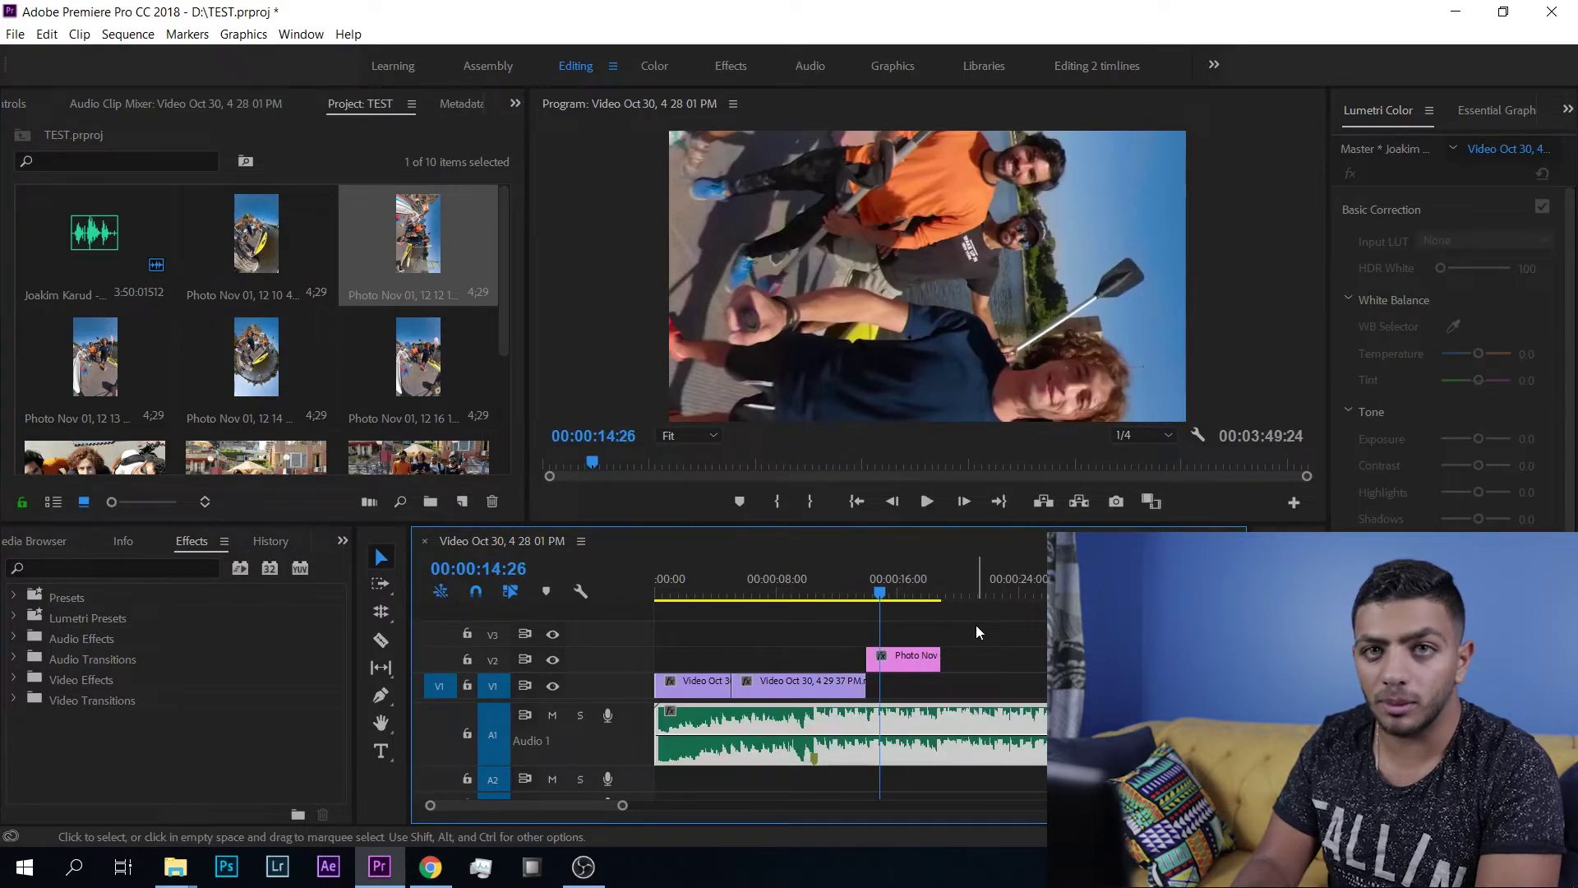
left_click(905, 664)
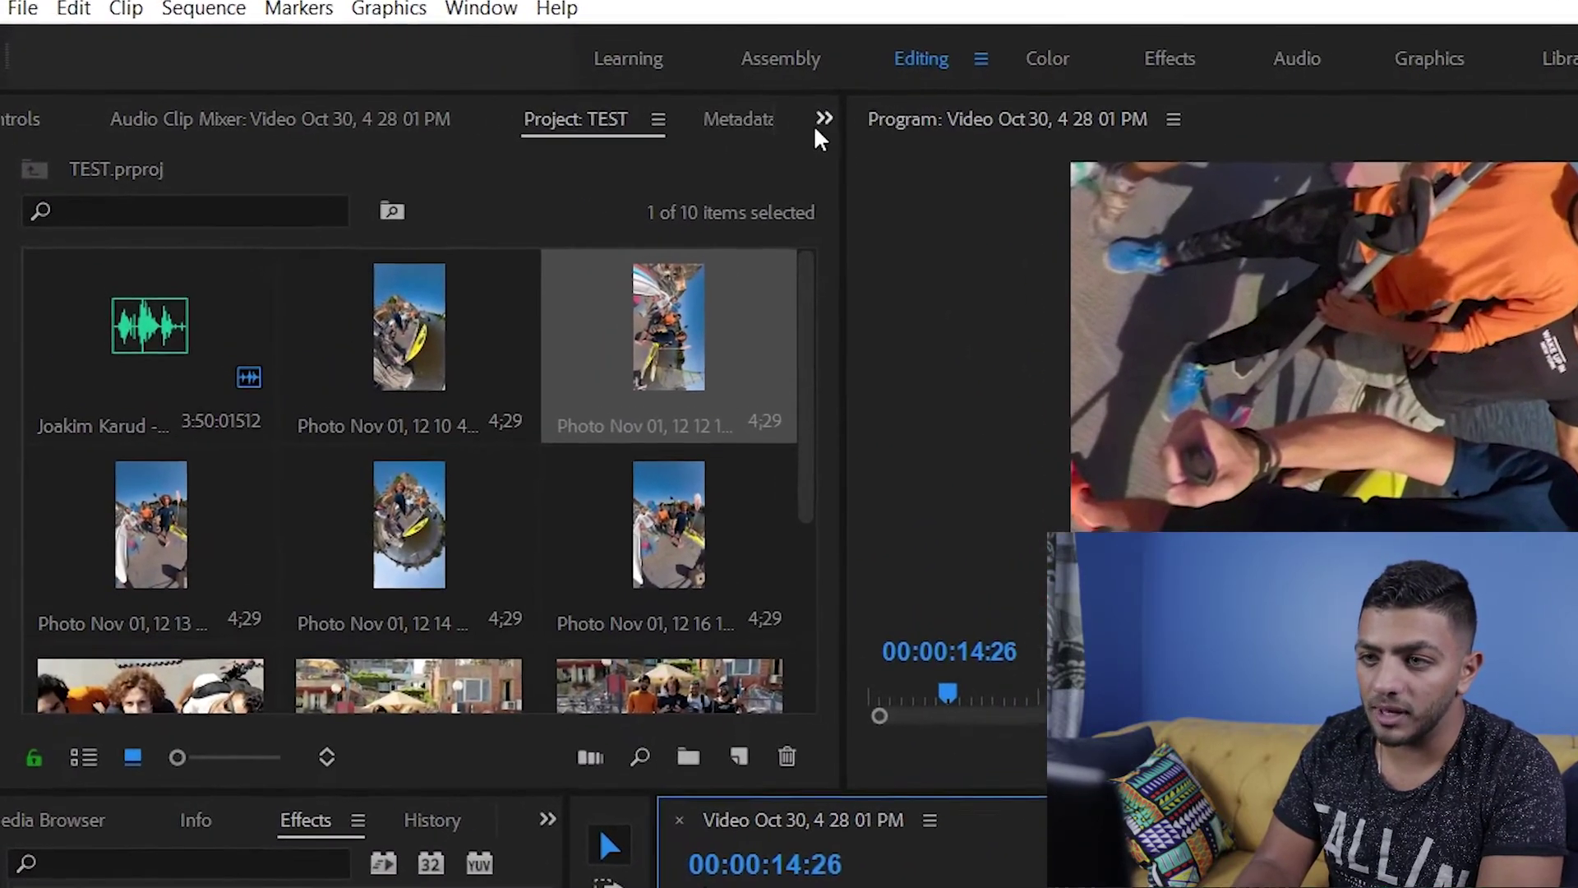
In Effect Controls, scale the selfie photo to 40 and shift its position to 1014/542.
left_click(751, 115)
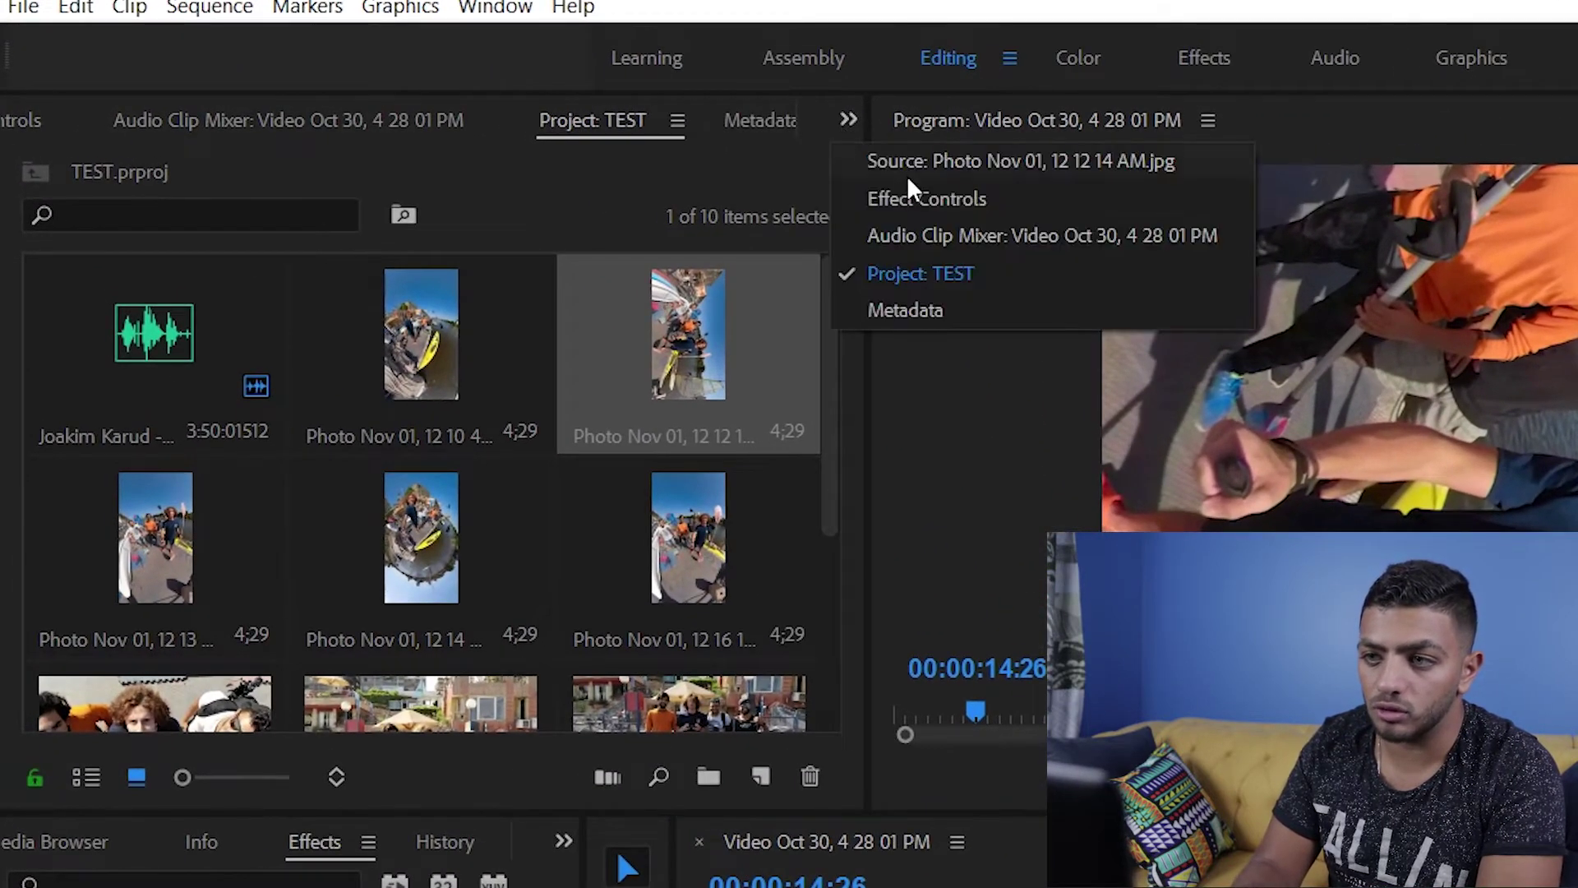
left_click(905, 205)
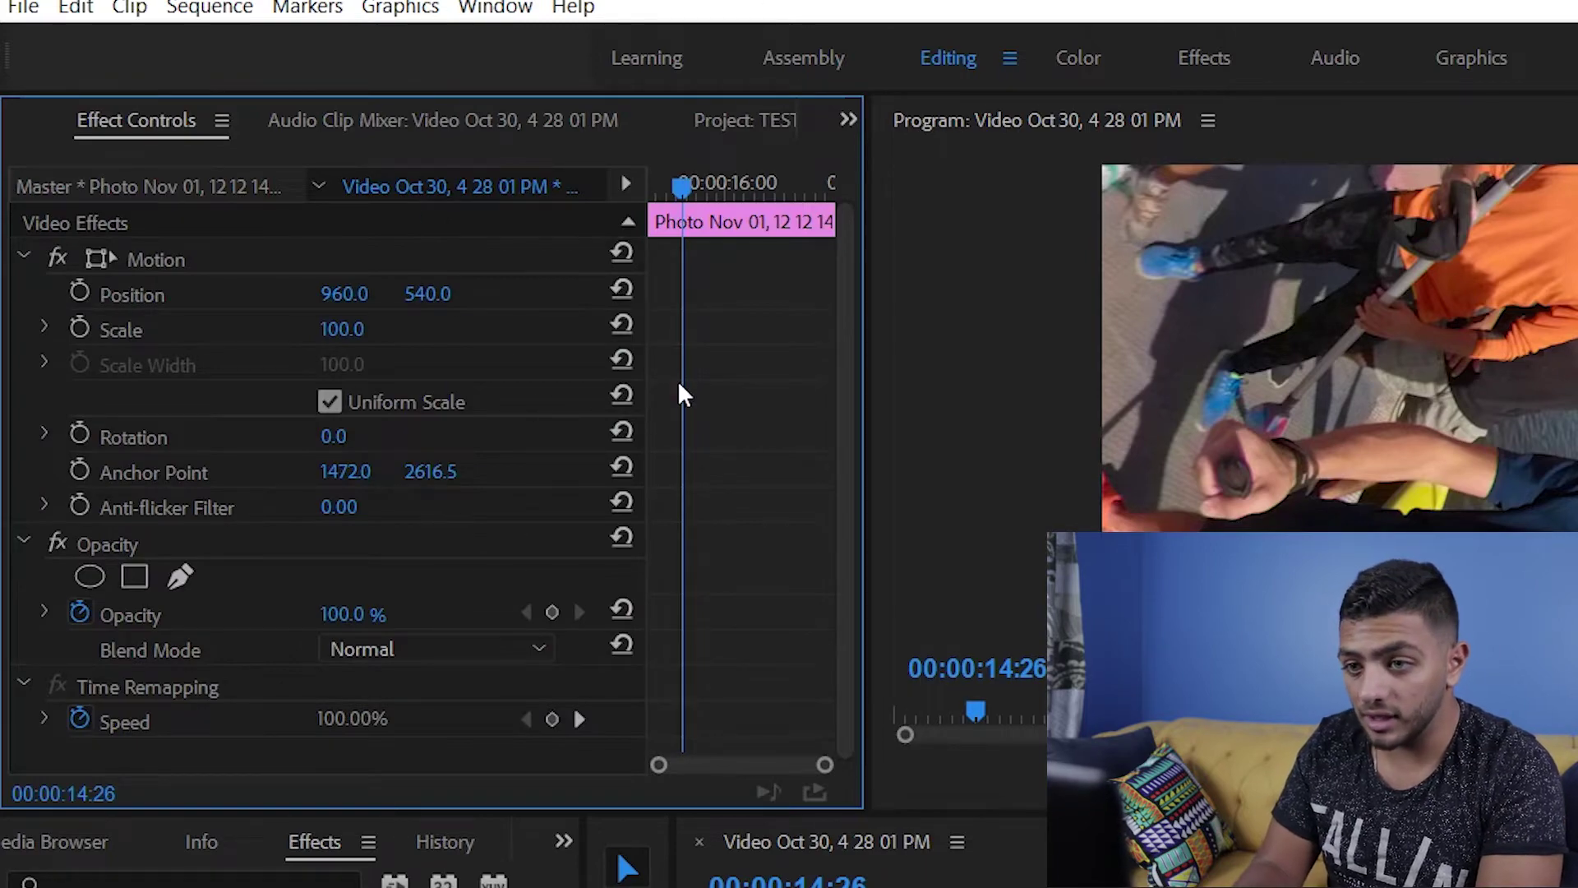
mouse_move(342, 329)
left_mouse_down()
mouse_move(379, 328)
mouse_move(256, 329)
left_mouse_up()
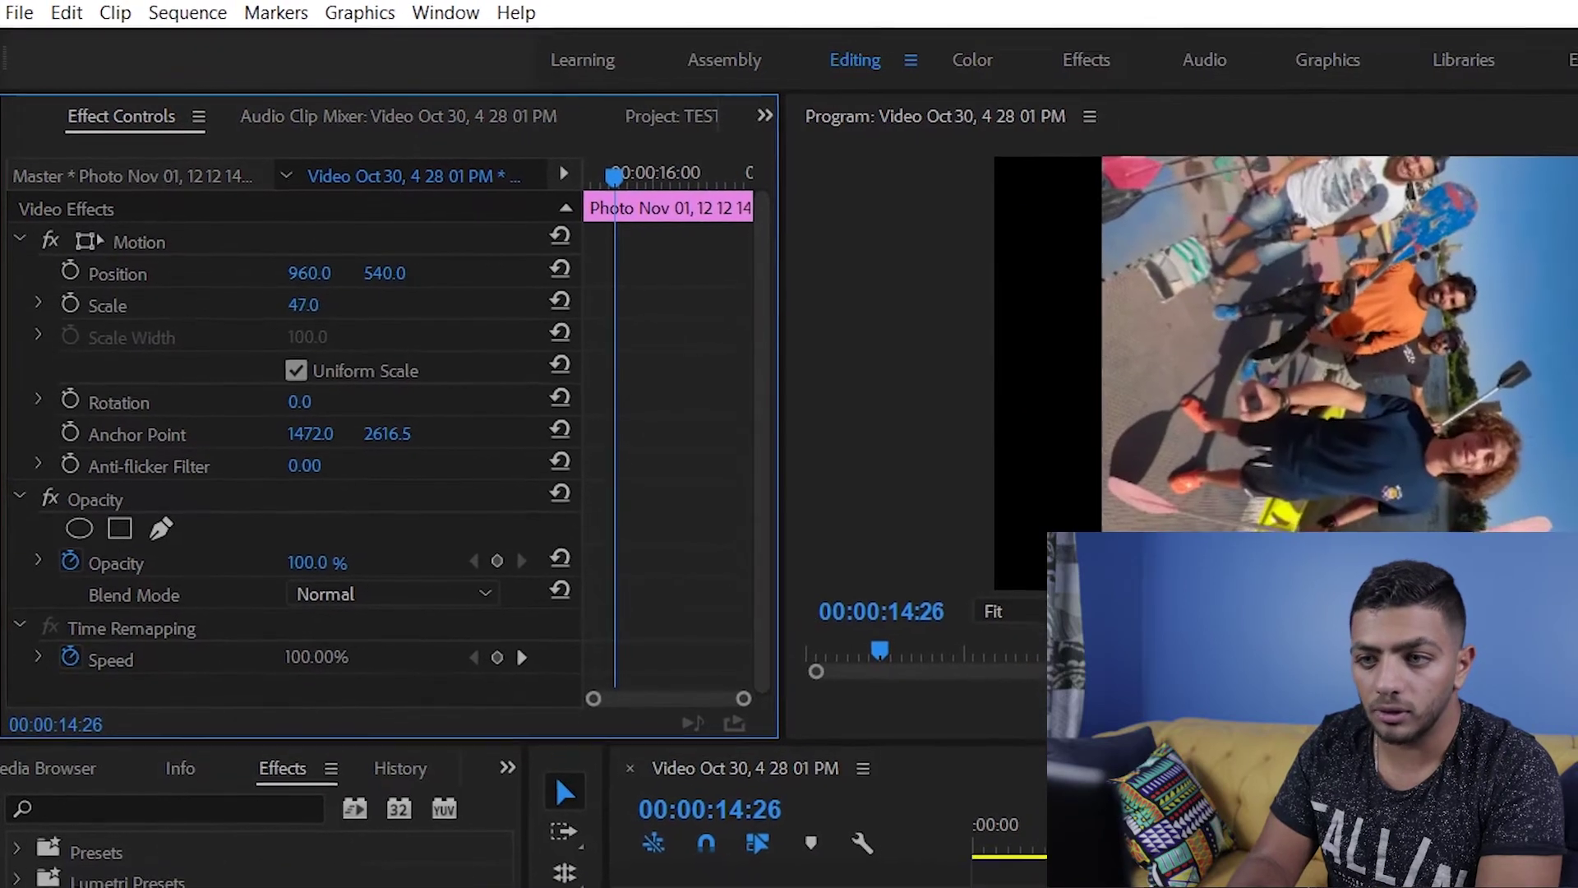
left_click(324, 301)
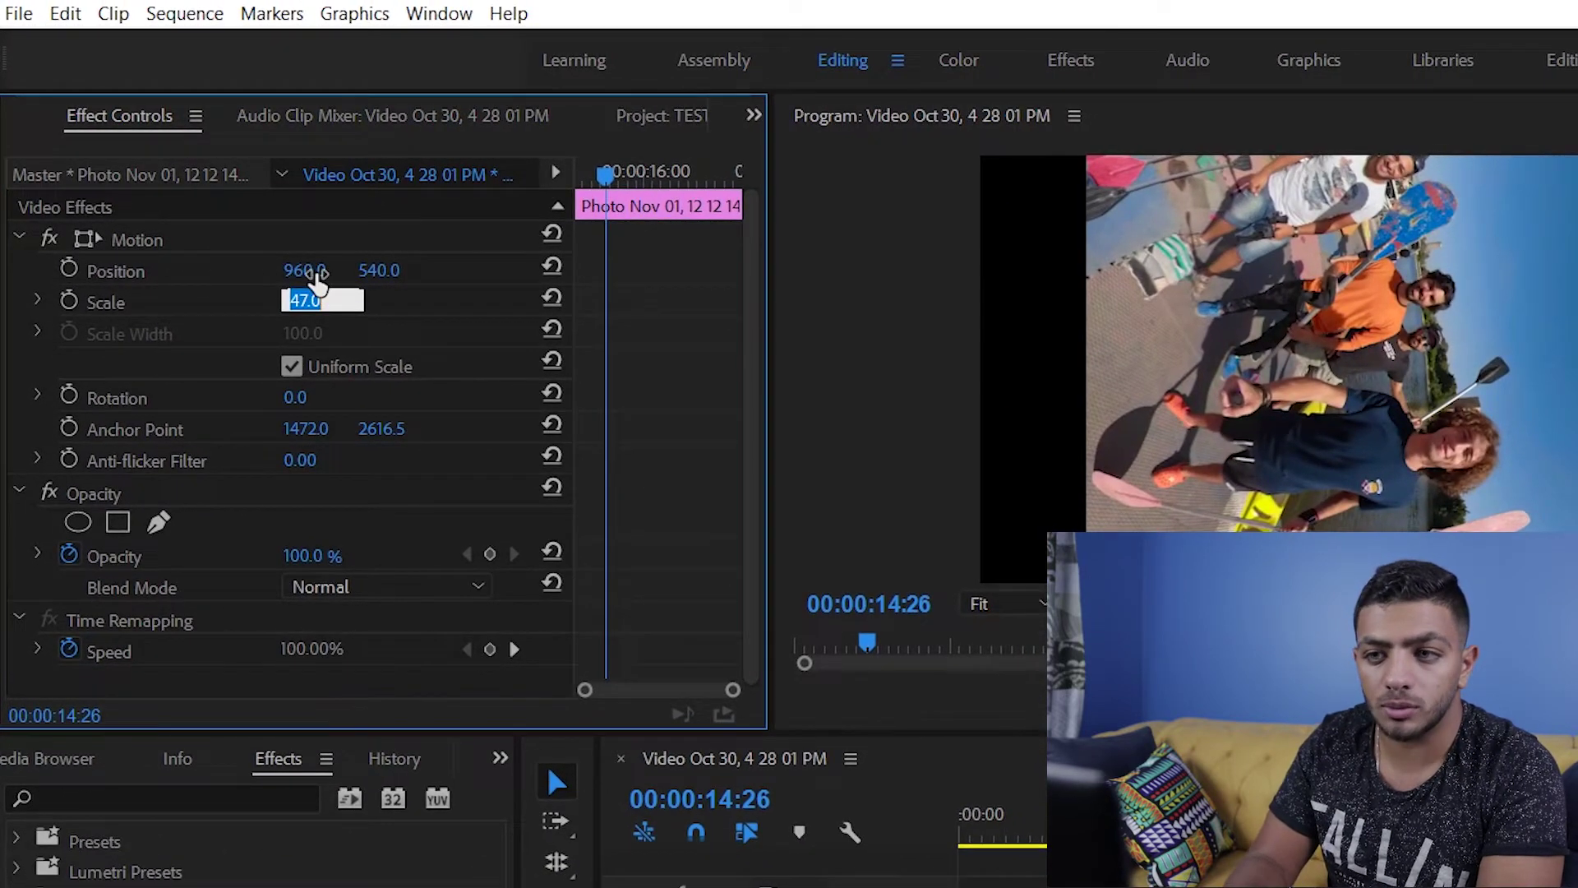
left_click_drag(317, 276, 342, 276)
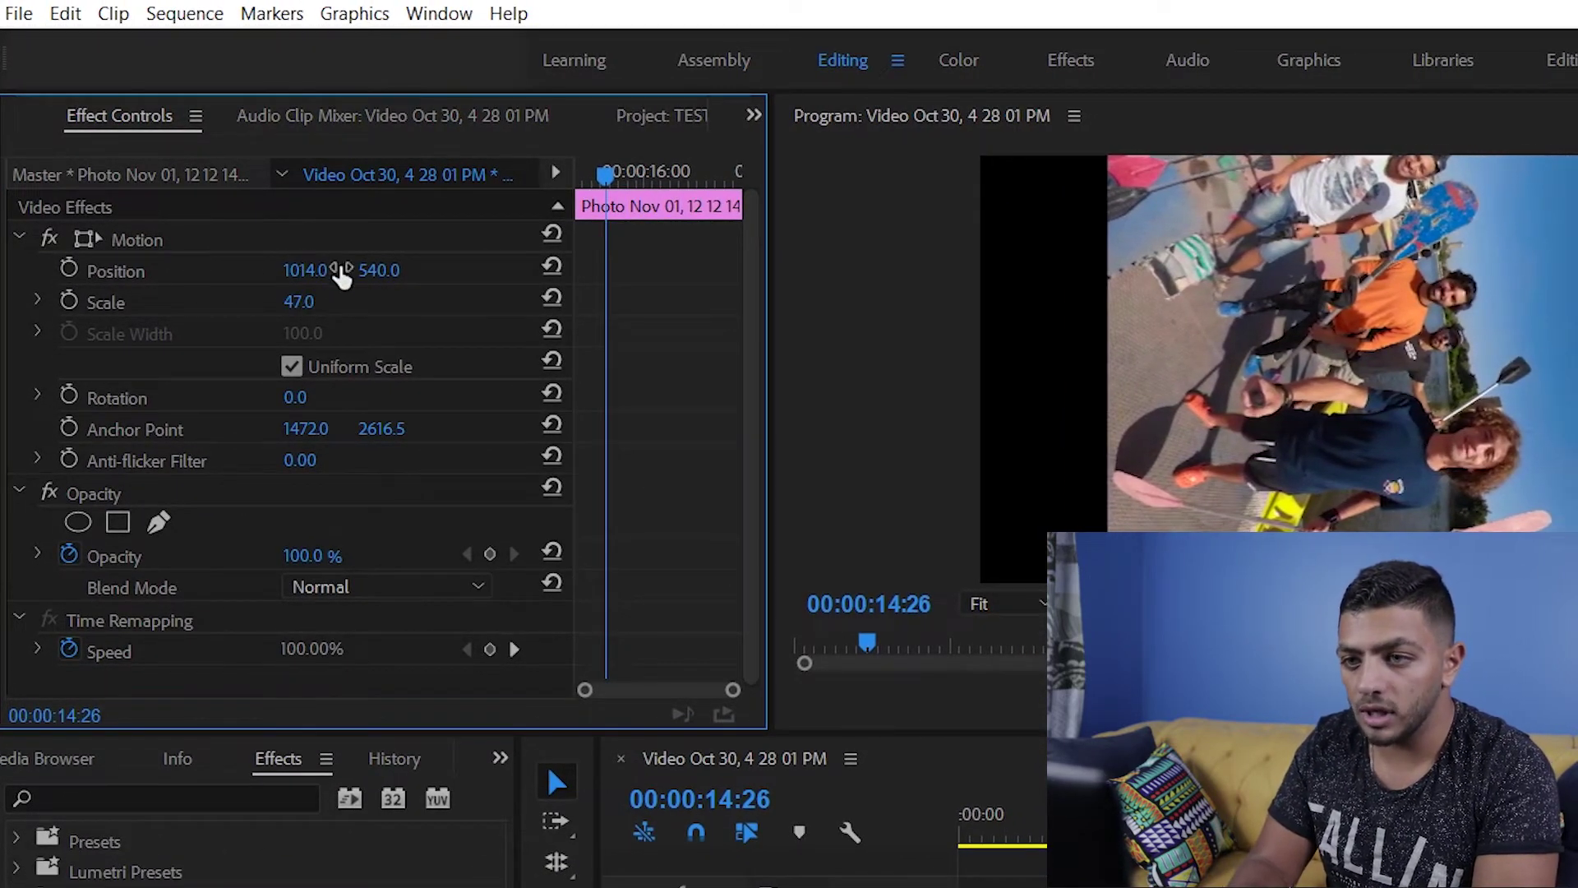
left_click_drag(371, 271, 393, 272)
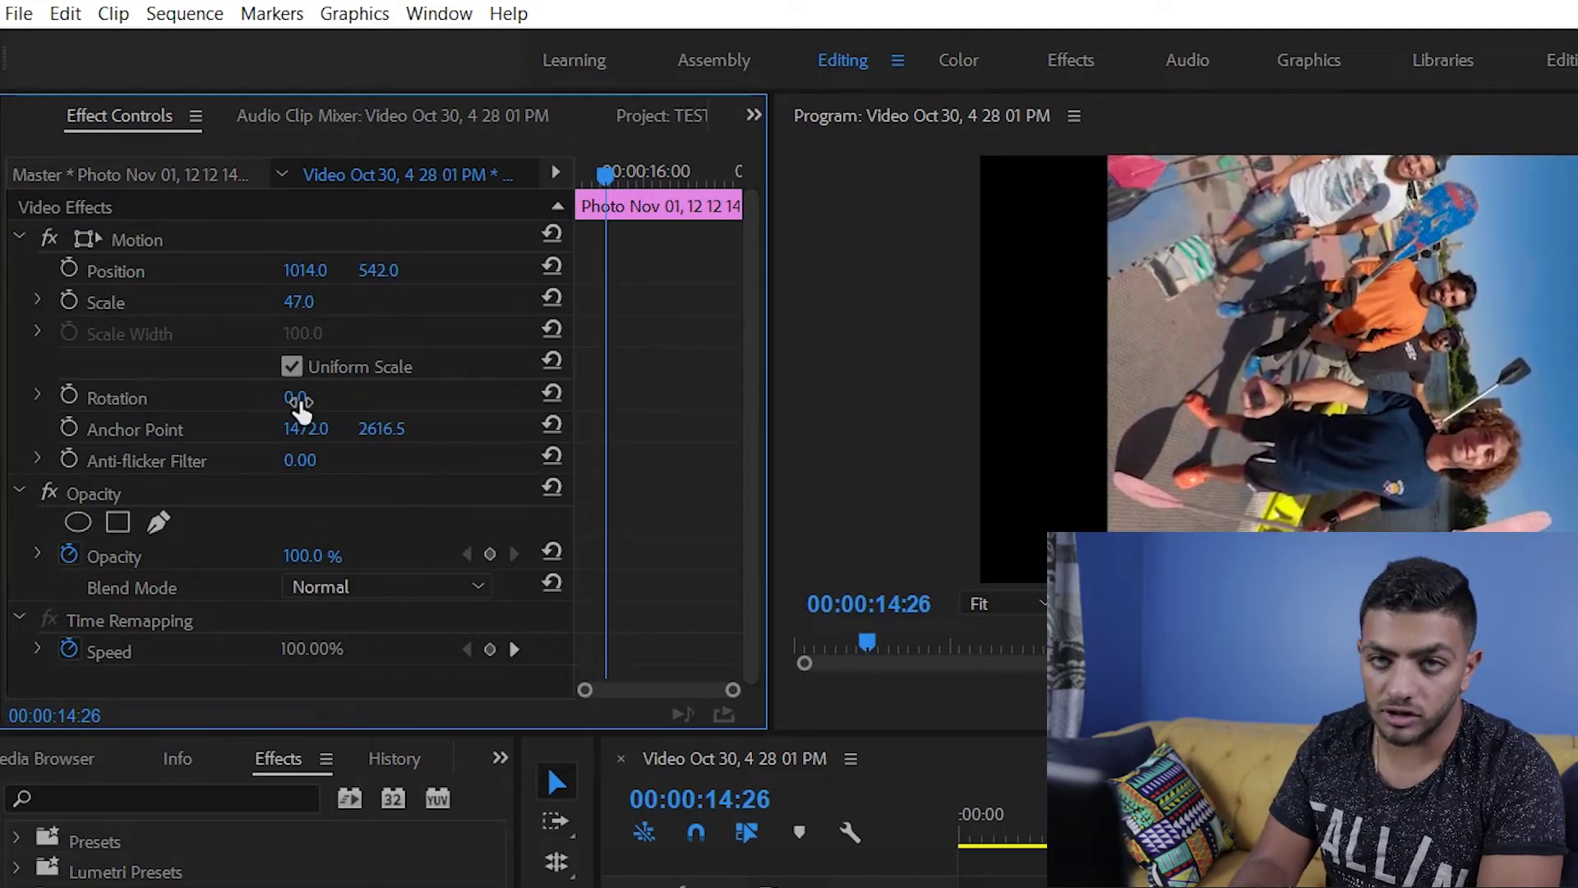
Rotate the photo to 270° so it stands upright, then fine-tune its size.
left_click_drag(295, 397, 265, 397)
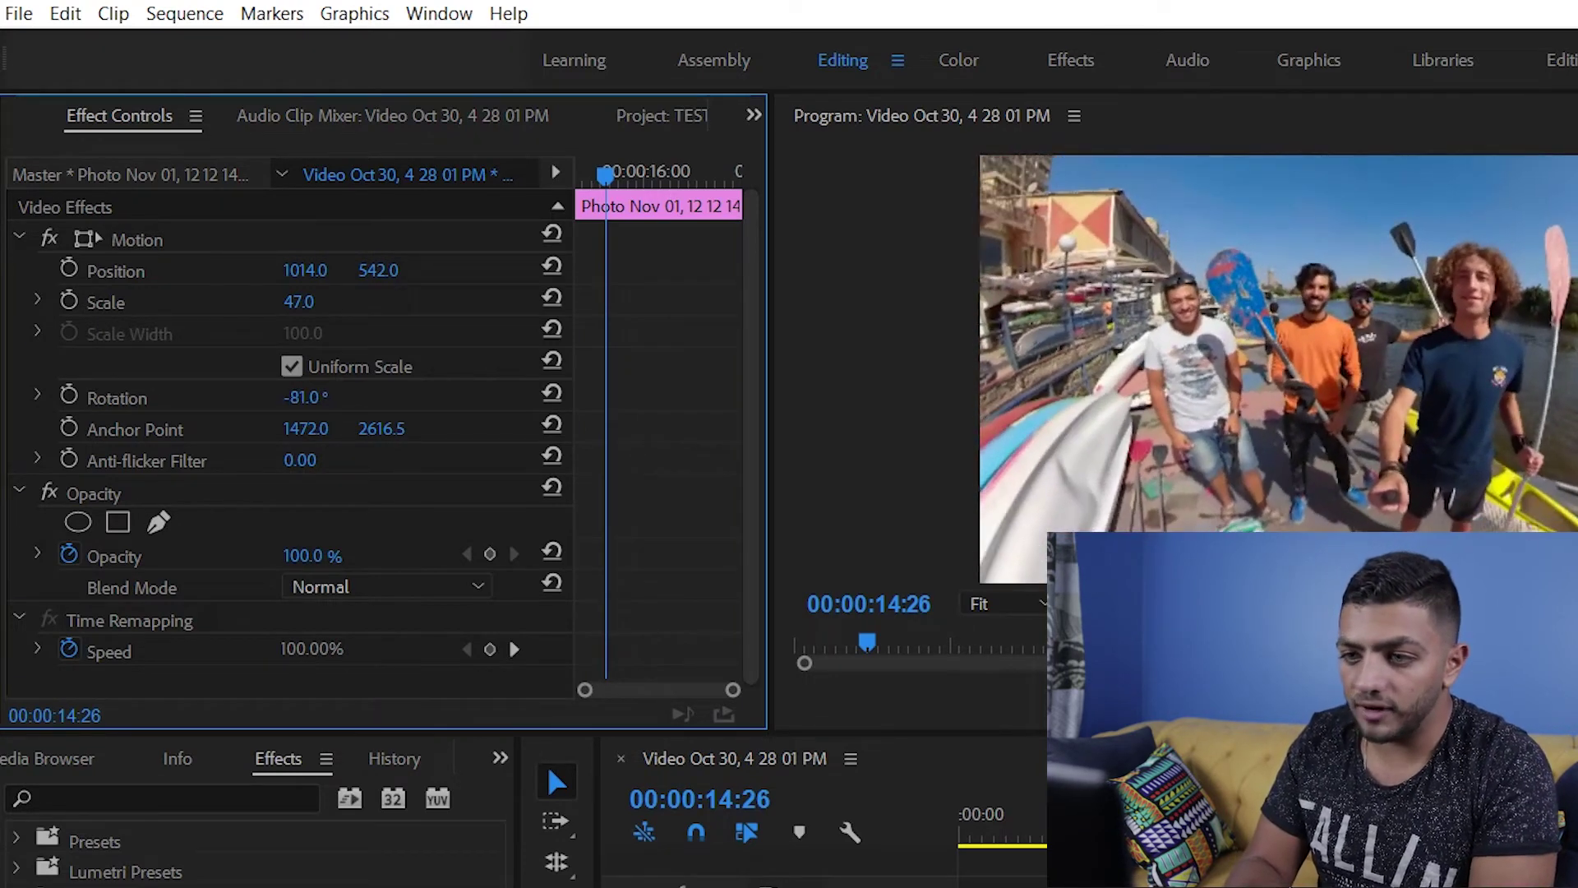
left_click(306, 399)
type("90")
key("Return")
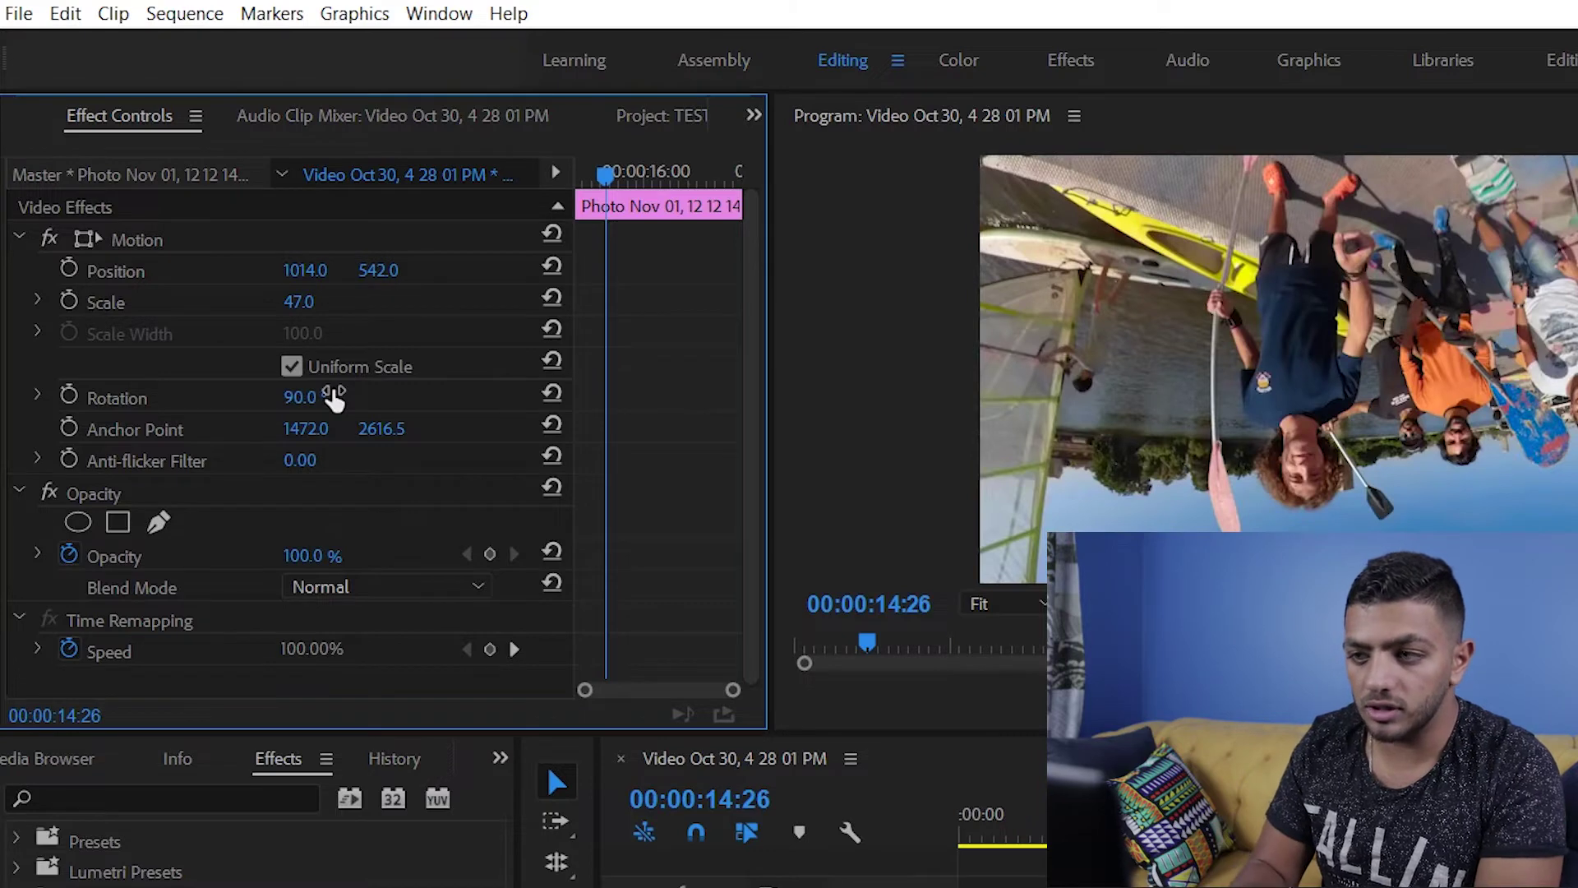
left_click(333, 398)
type("270")
key("Return")
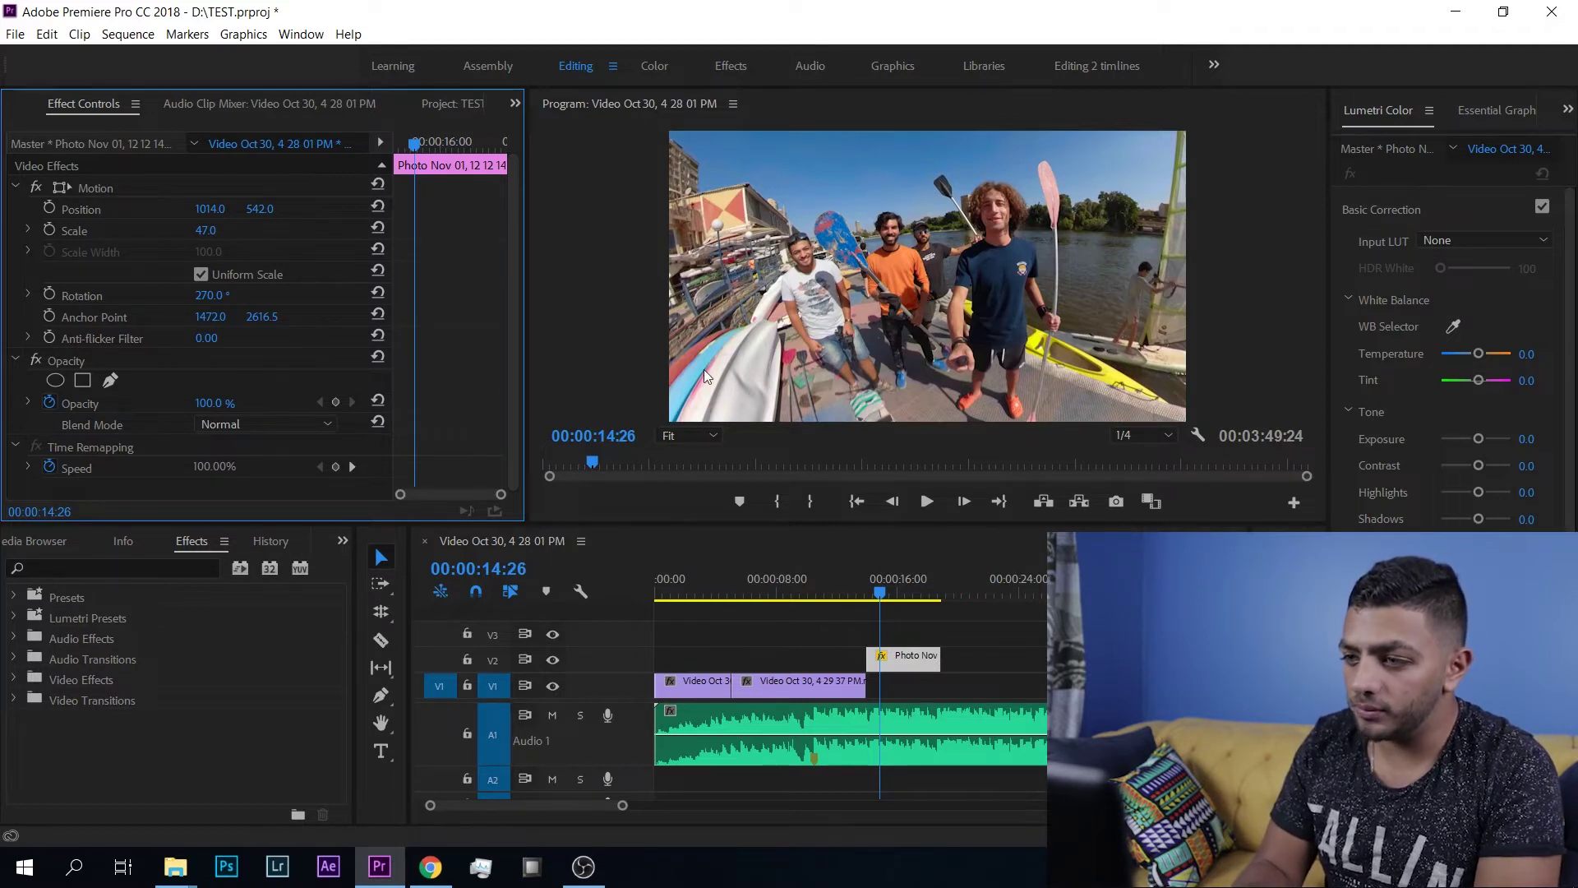
left_click_drag(205, 230, 200, 230)
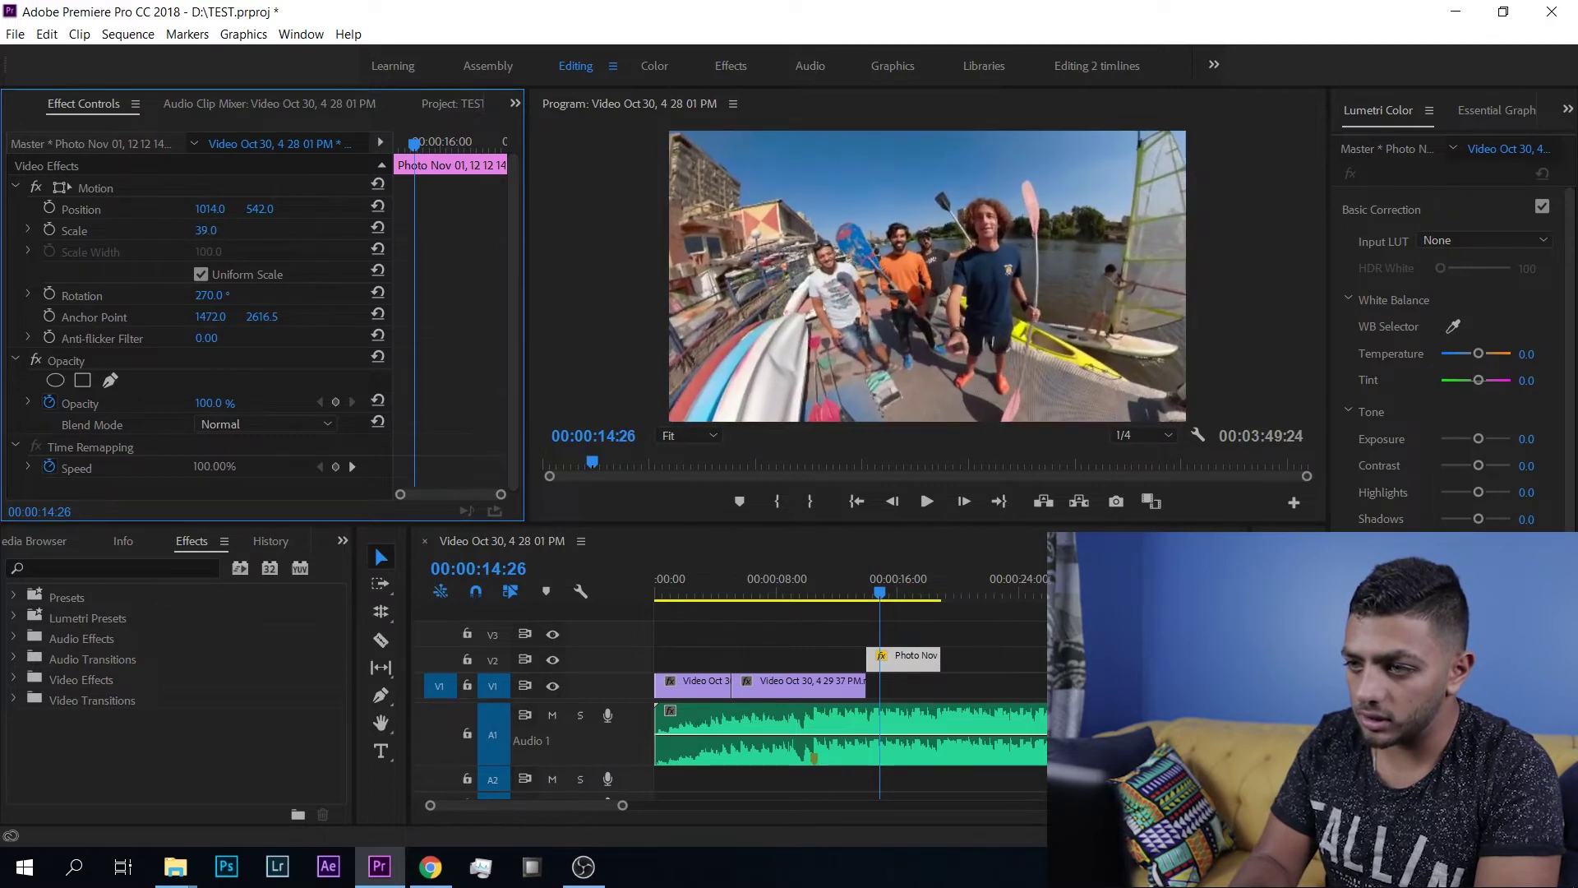
Razor the V2 photo clip at the playhead and delete its tail.
key("c")
left_click(910, 658)
key("v")
left_click(924, 661)
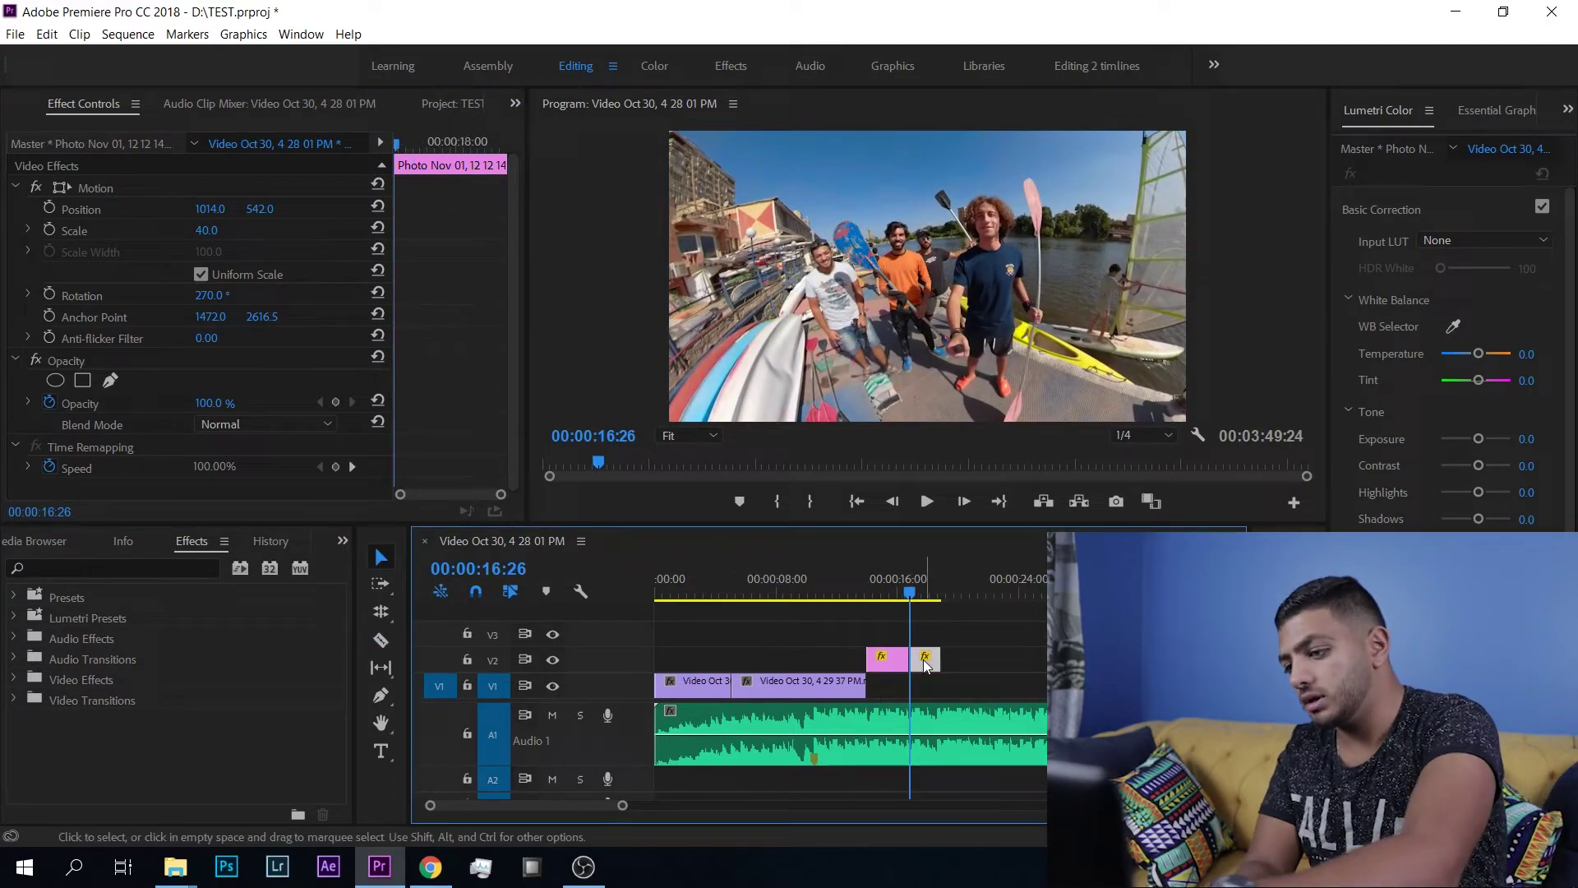
key("Delete")
left_click(892, 596)
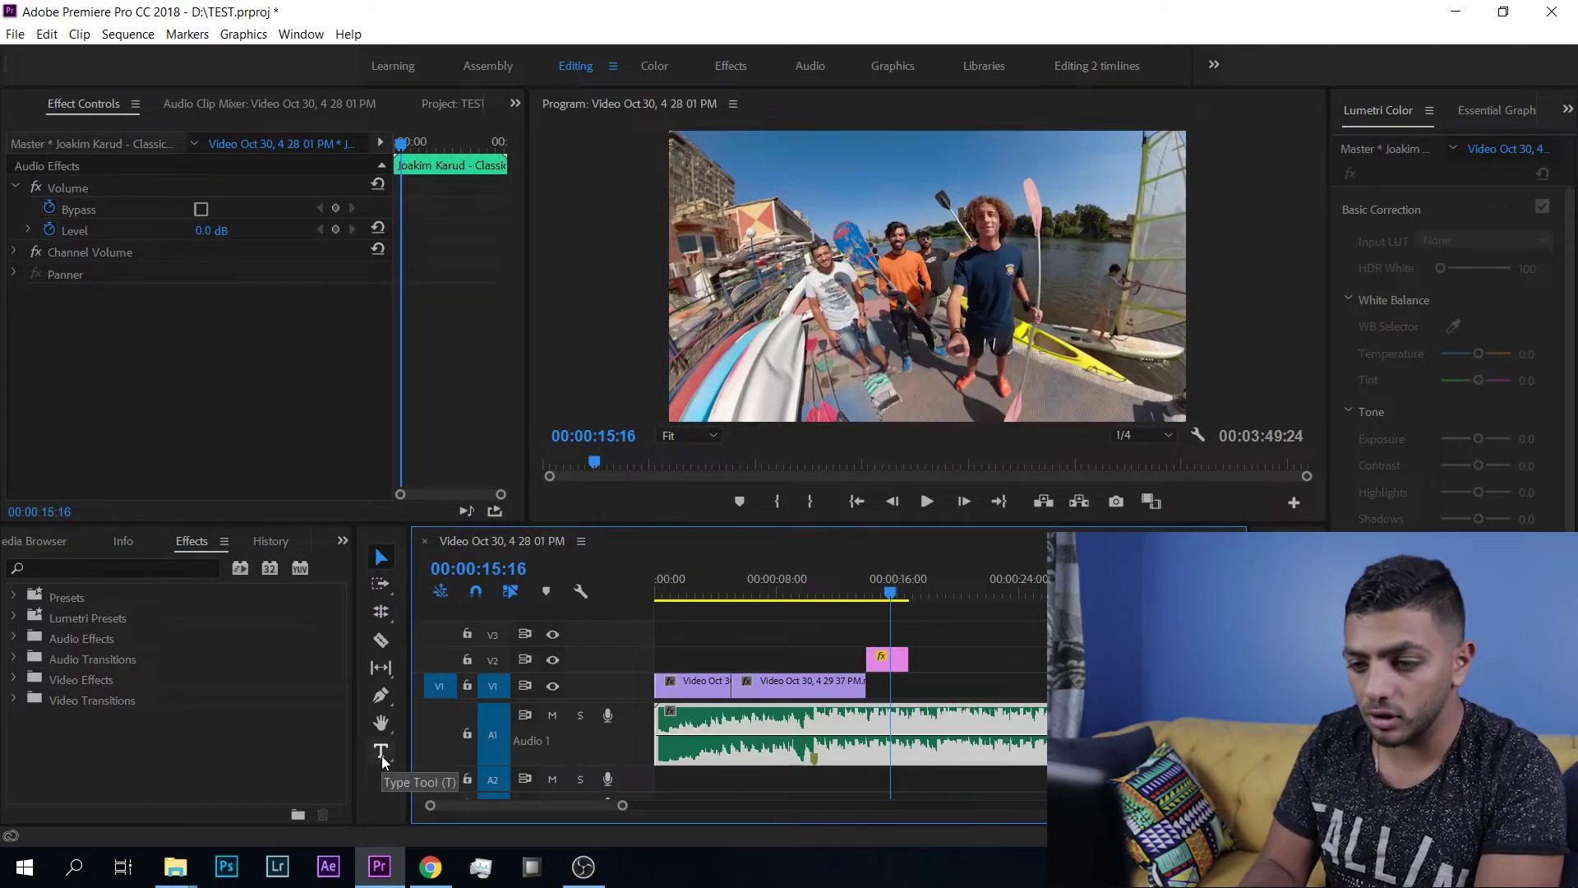
Add a 'SUBSCRIBE NOW' text layer over the photo.
left_click(381, 752)
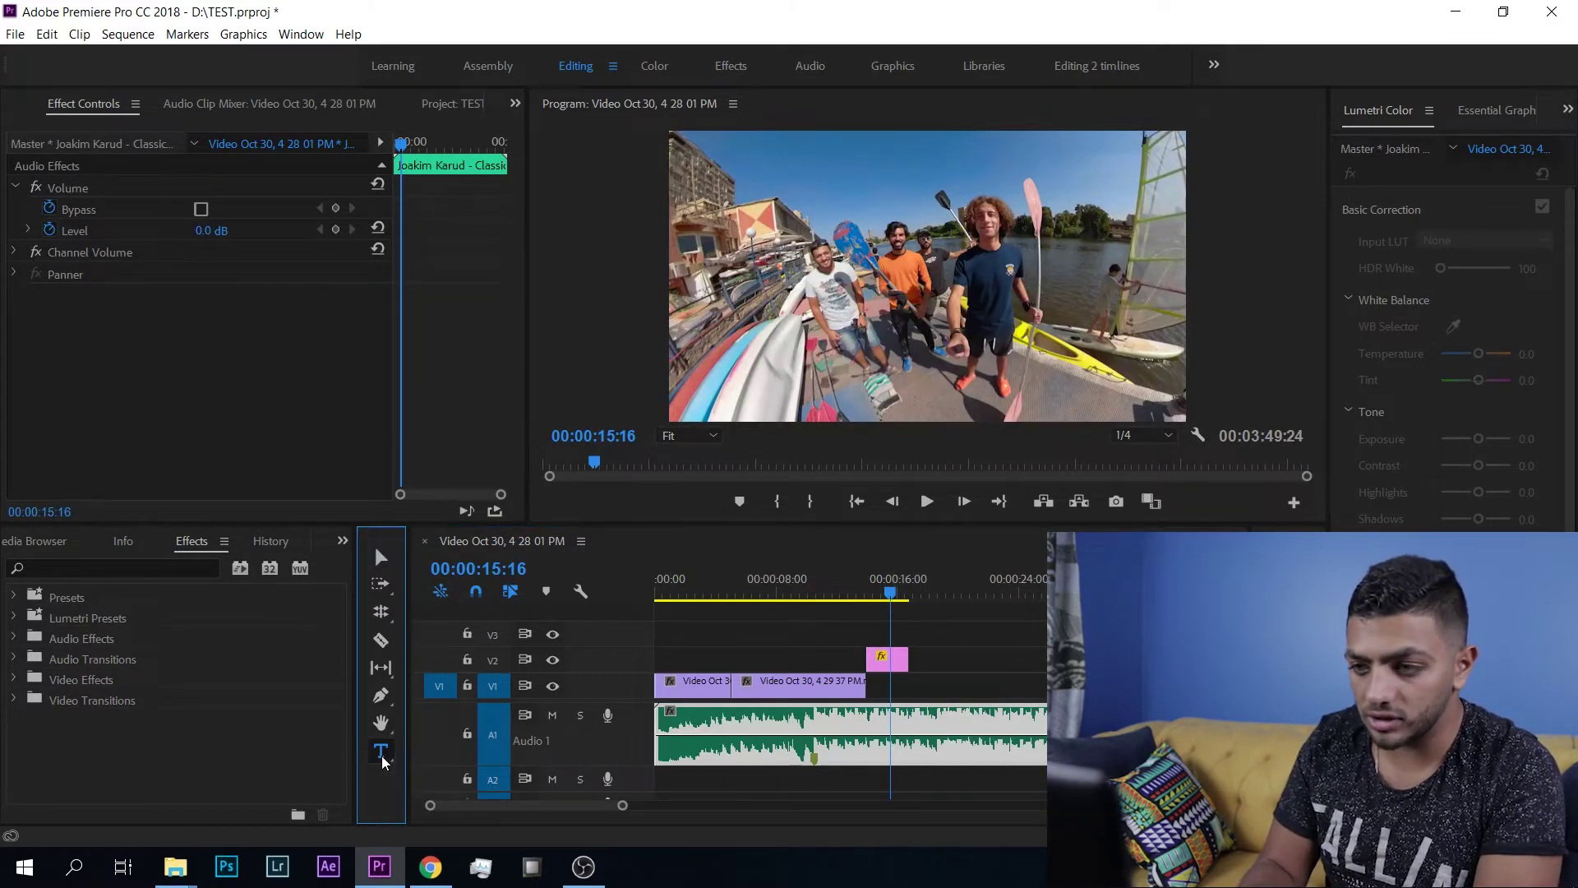
left_click(742, 372)
type("SUBS")
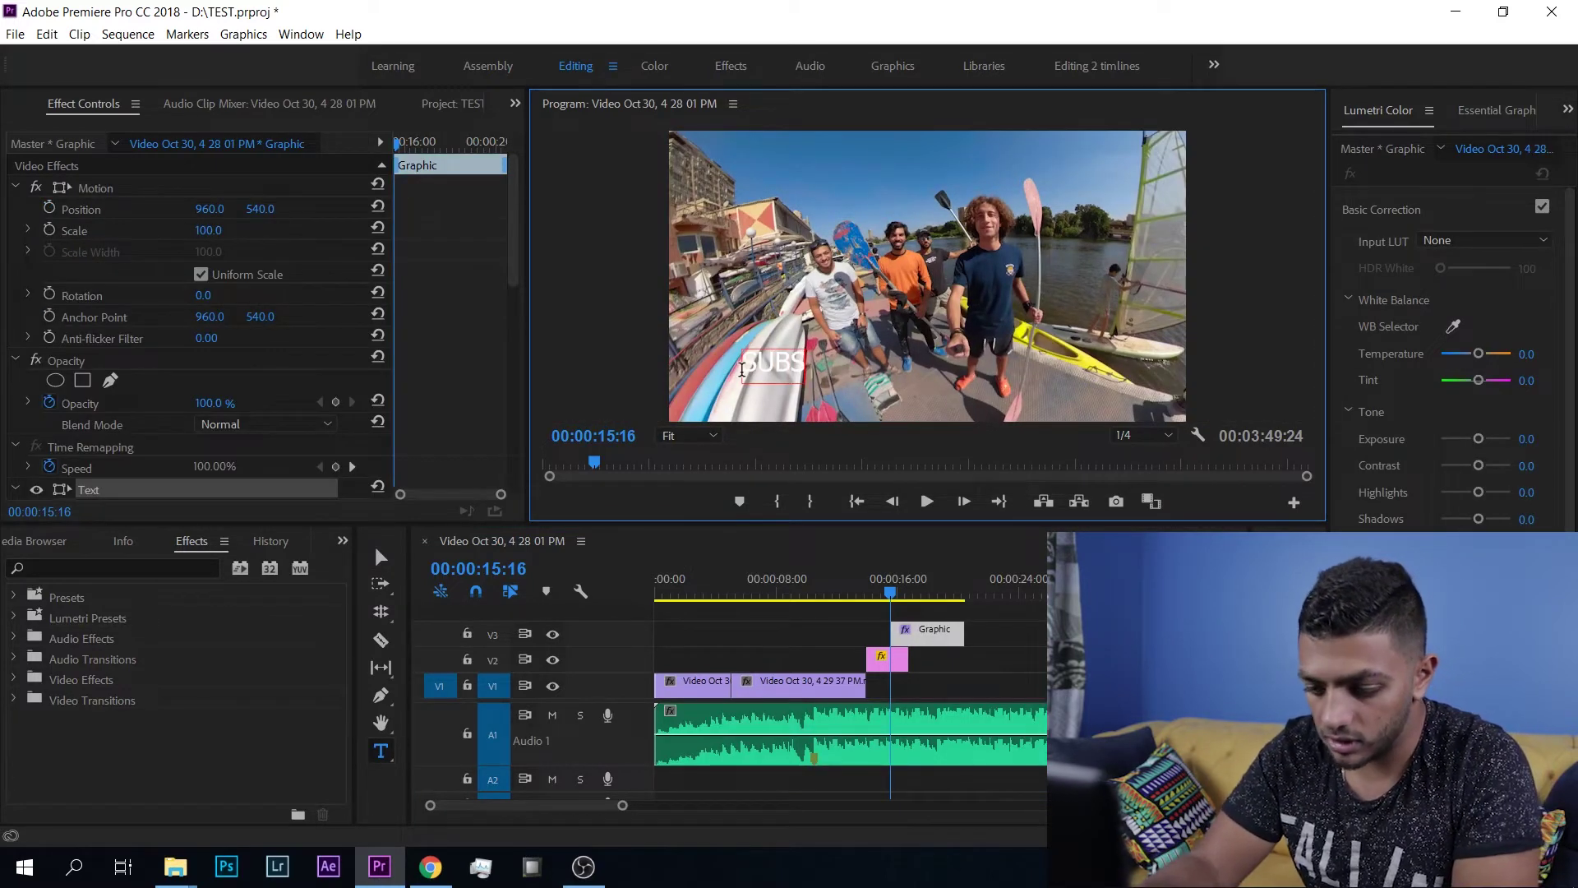
type("CRIBE NOW")
Move the title right in the frame, start its V3 clip at 13:29, and play it back.
left_click(380, 558)
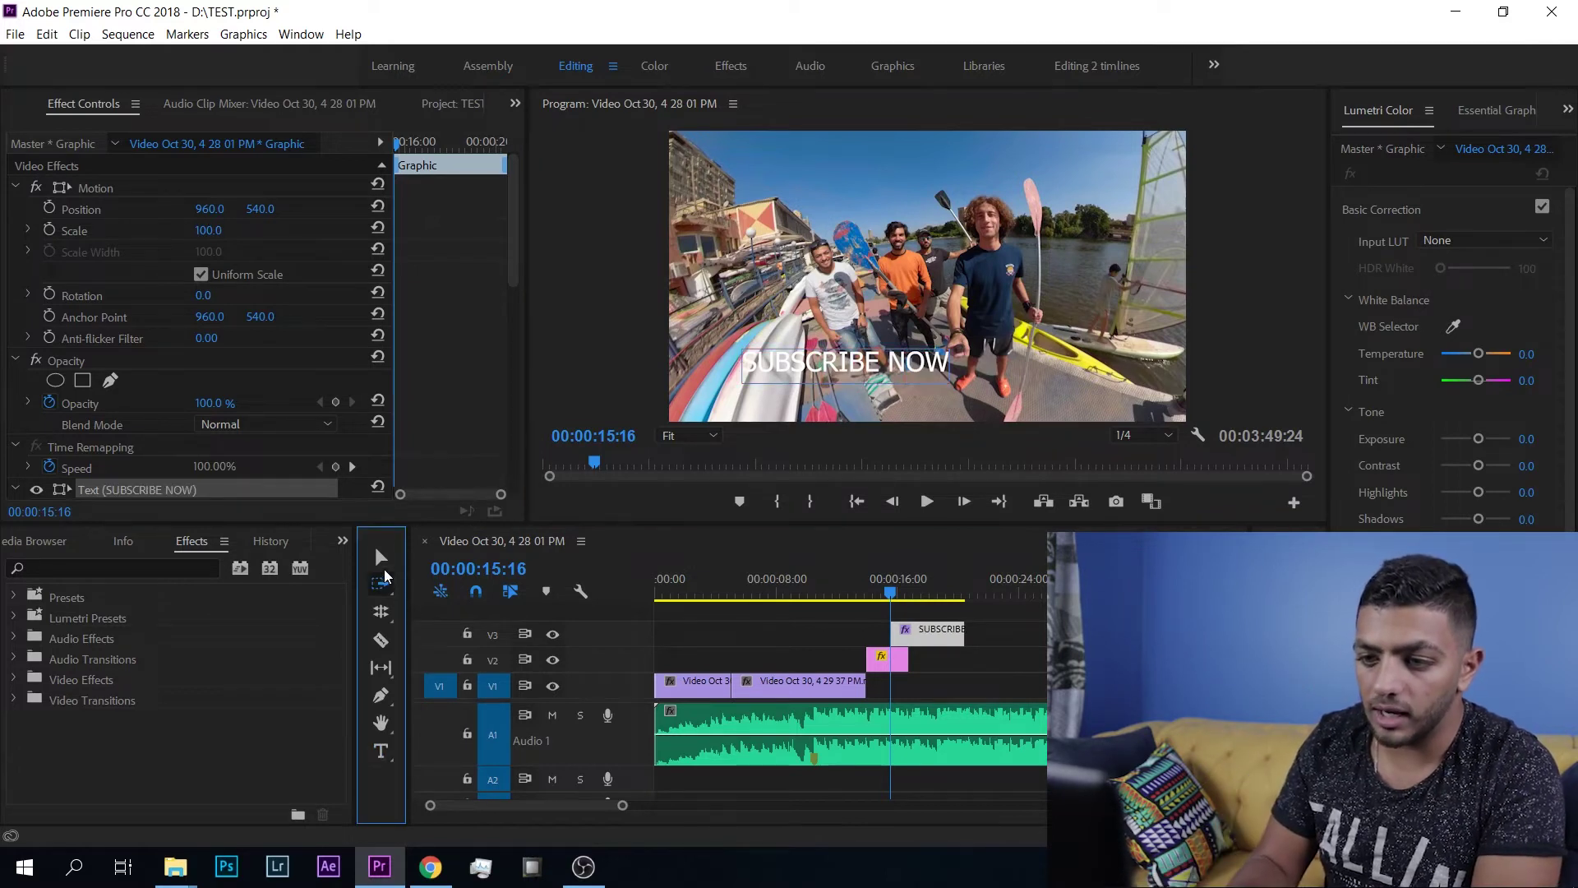
left_click_drag(819, 378, 904, 374)
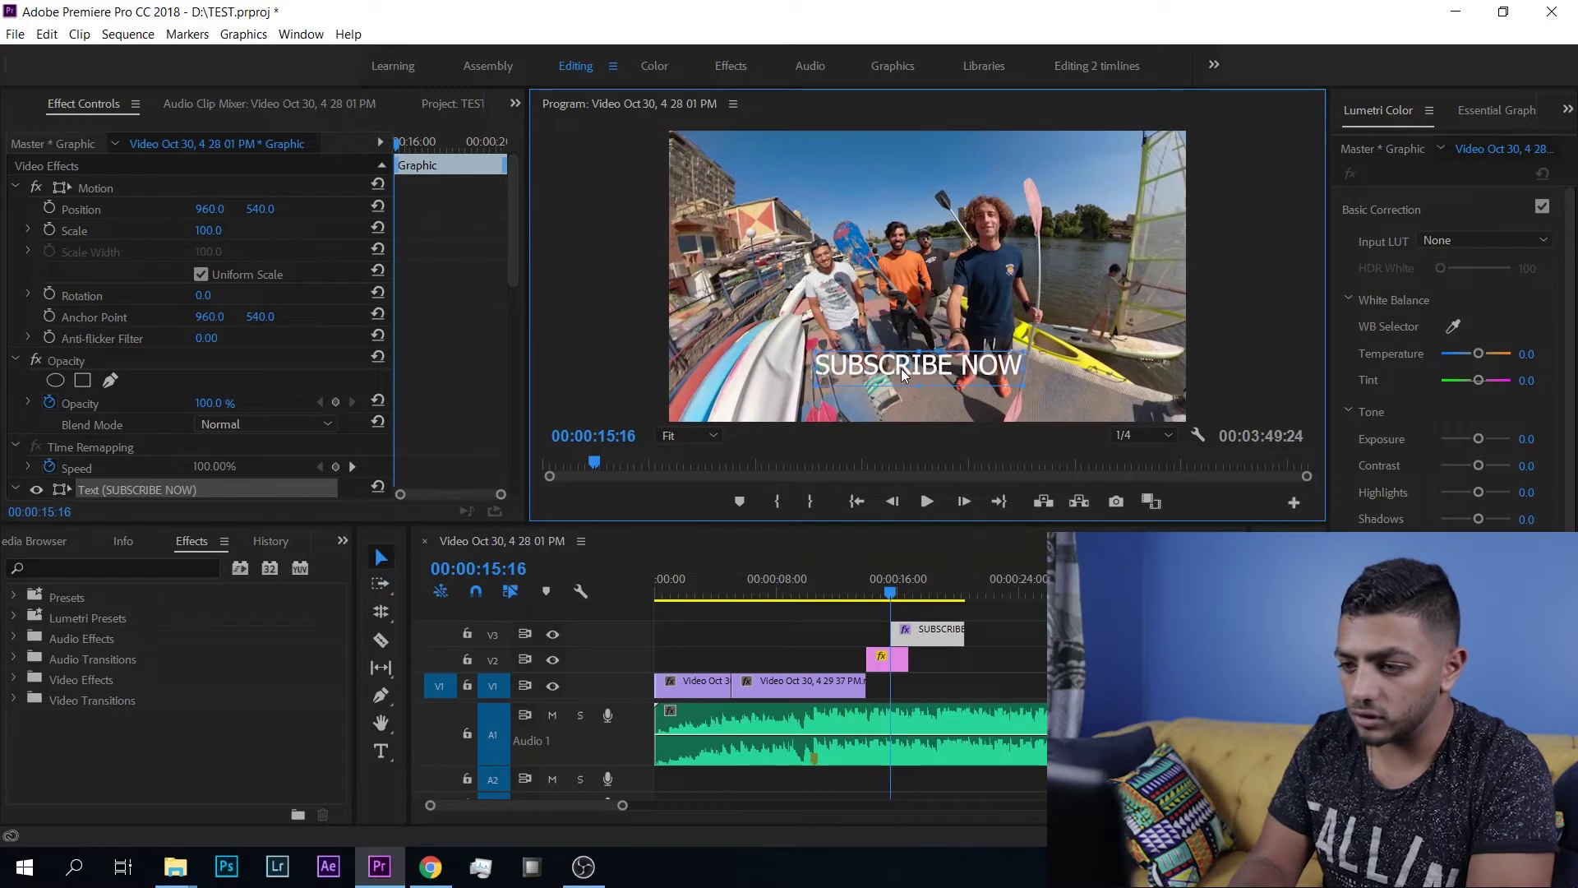
left_click_drag(948, 632, 924, 632)
key("space")
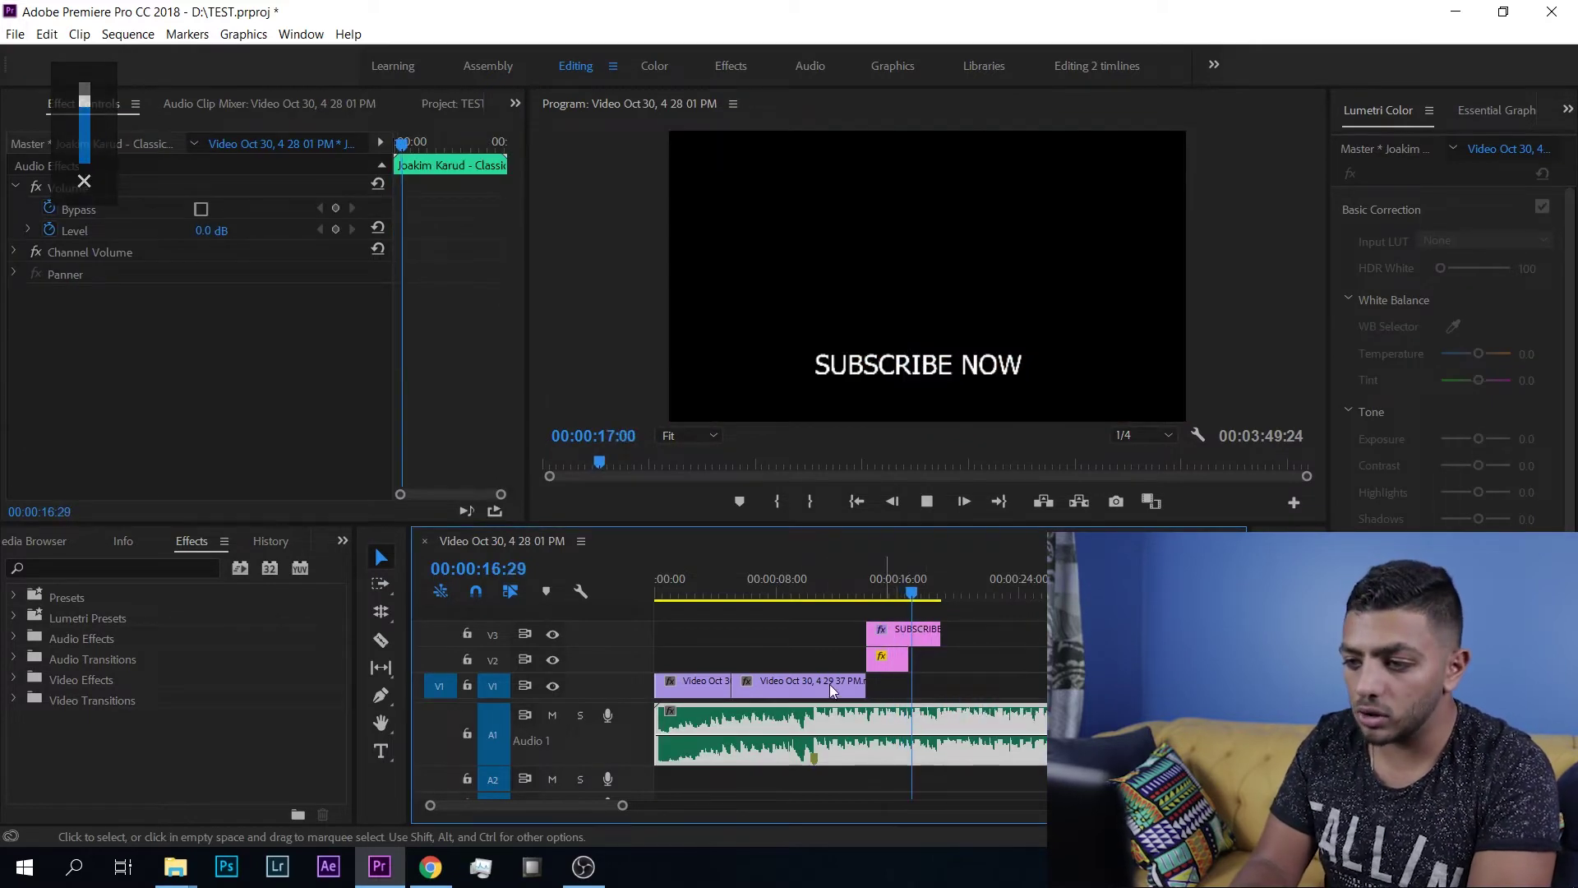
Razor the V3 title where the V2 photo ends and delete the leftover piece.
key("space")
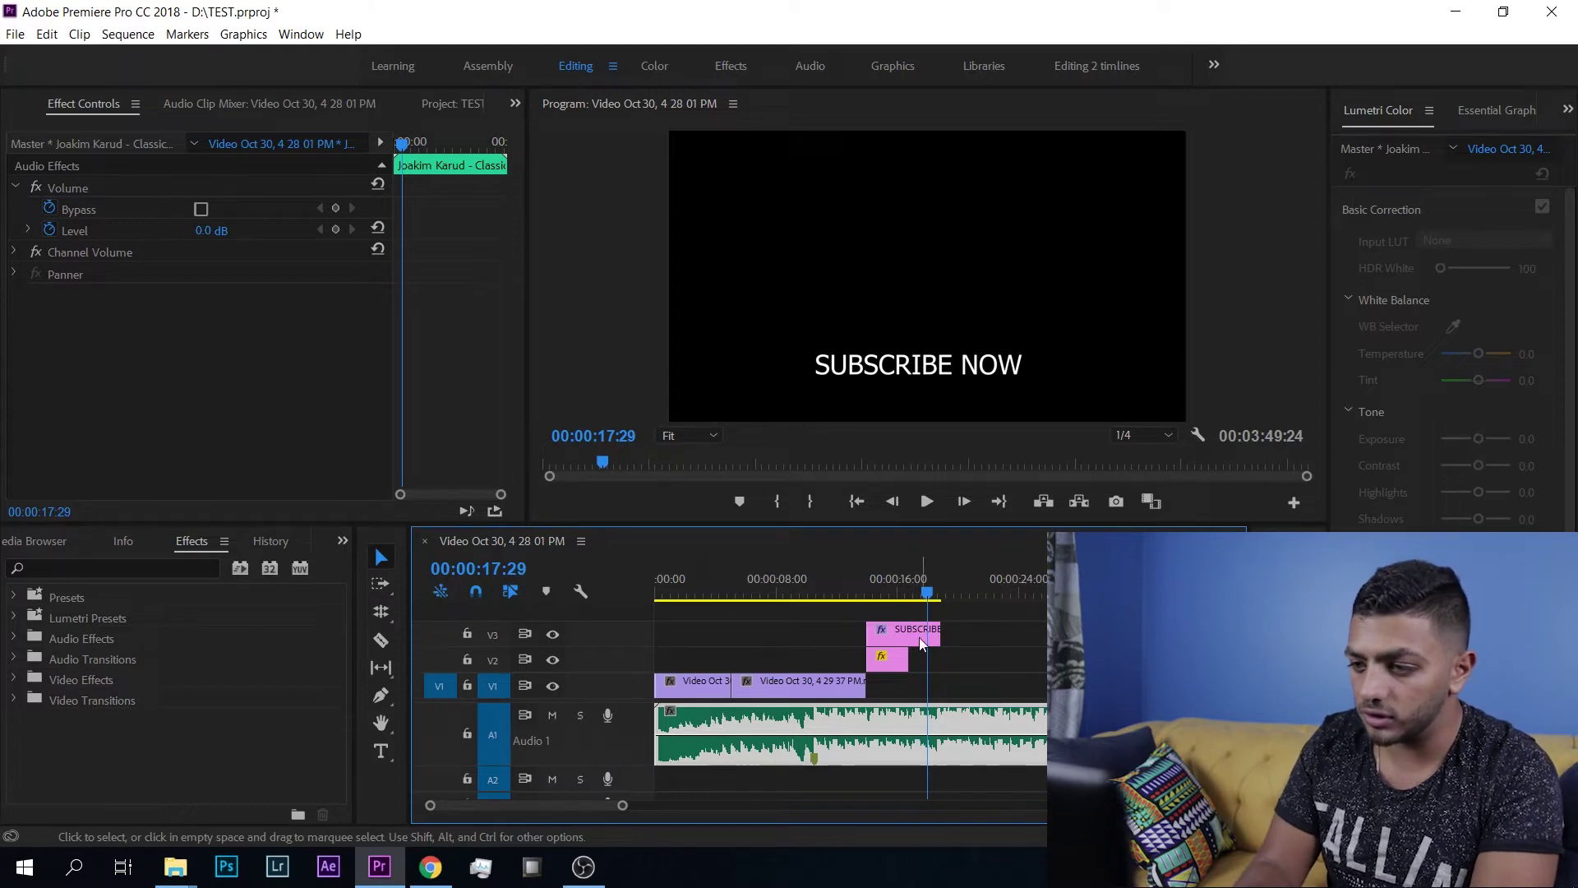
key("c")
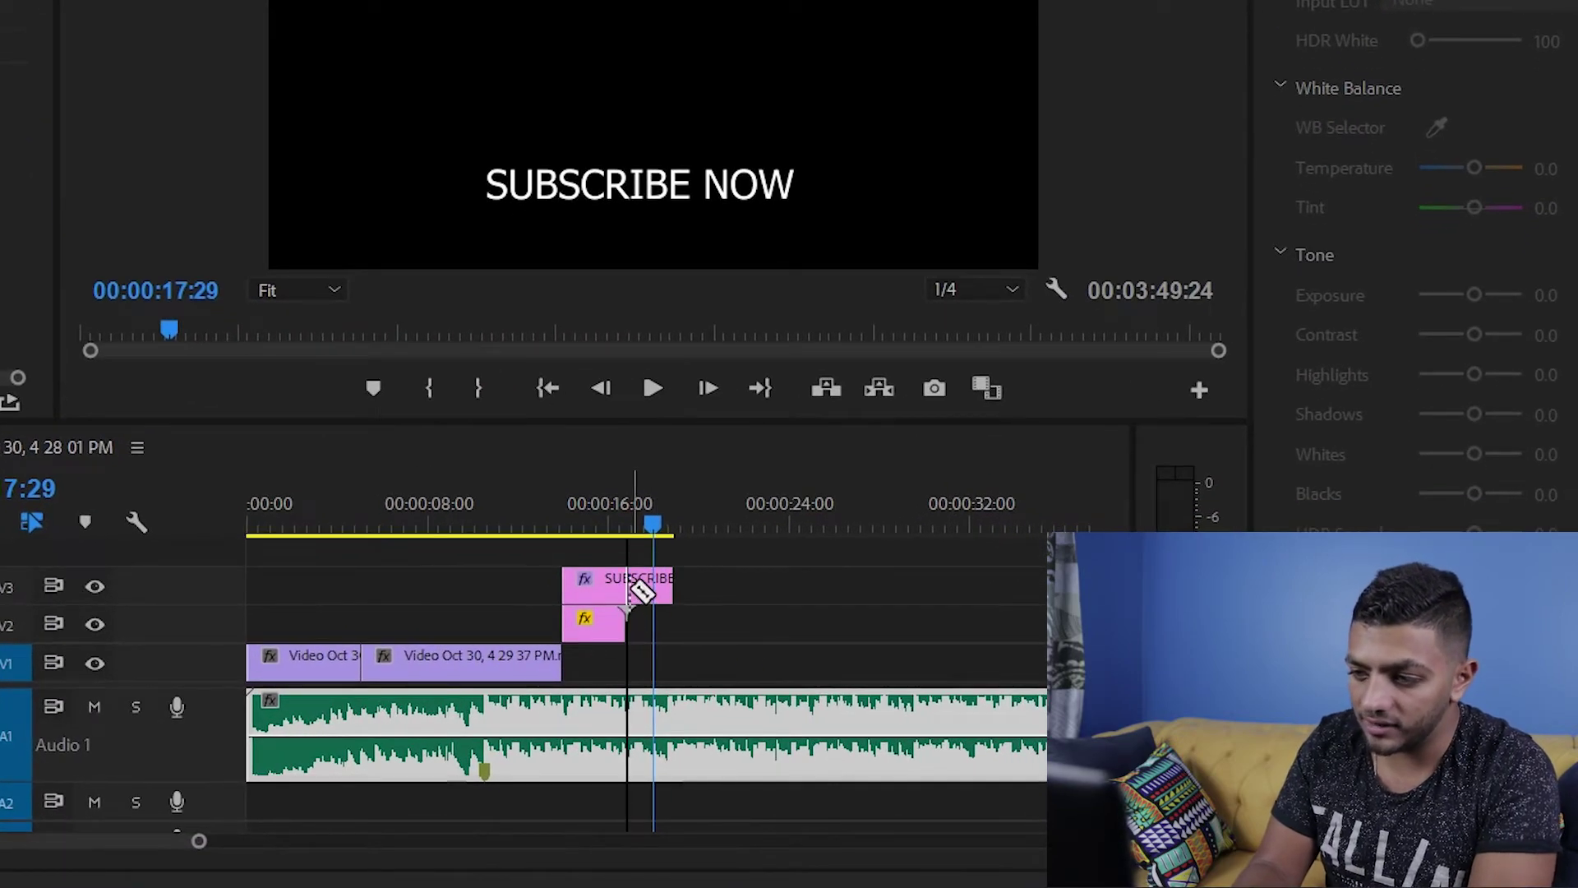
left_click(628, 589)
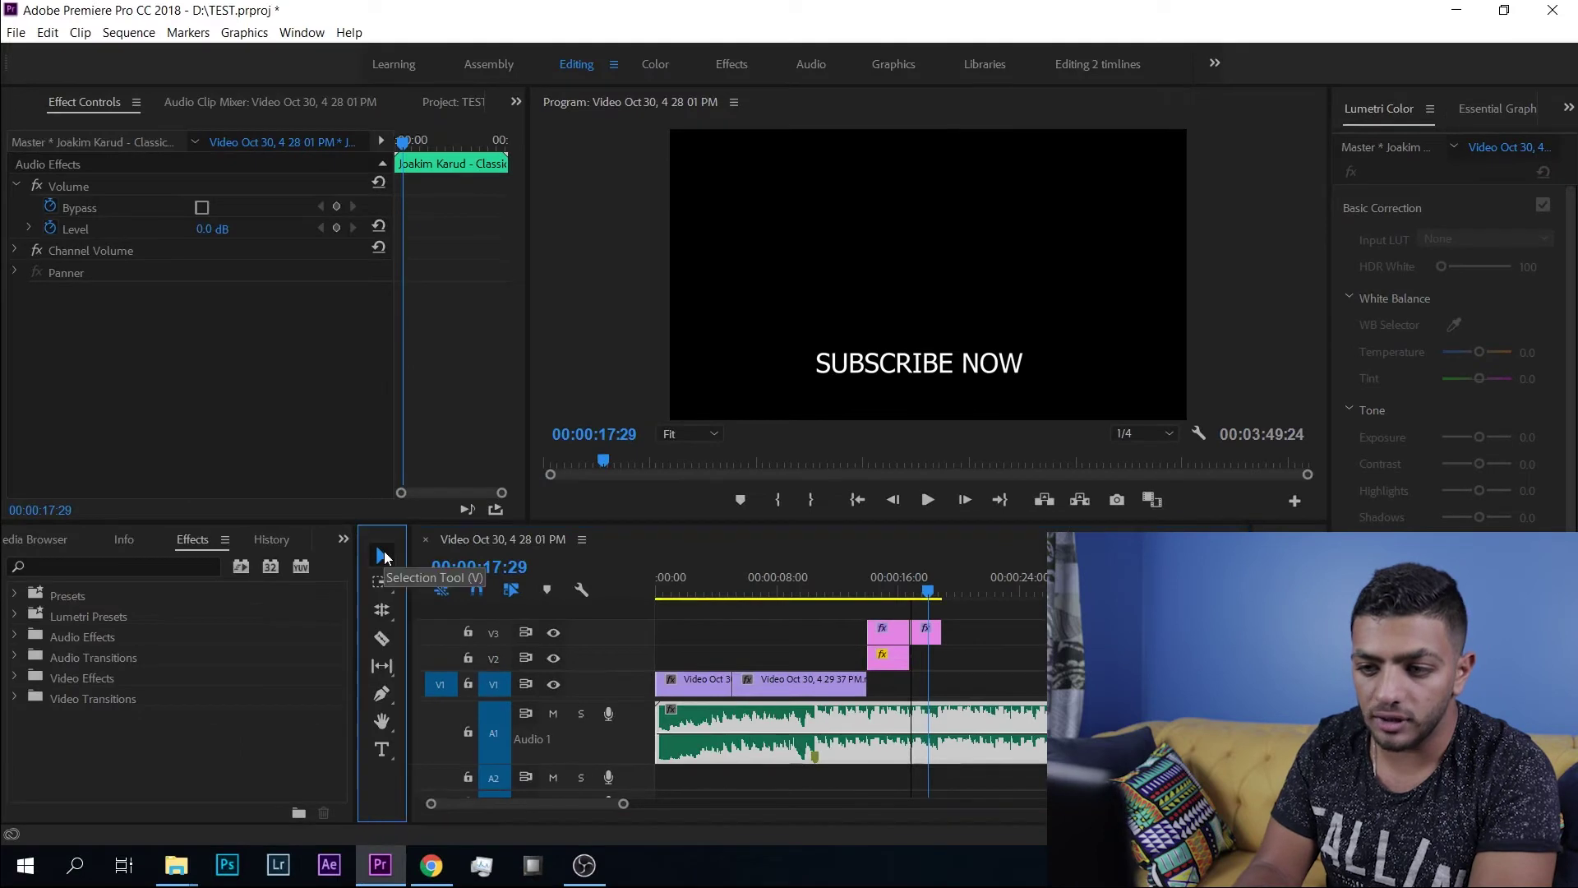
left_click(930, 634)
key("Delete")
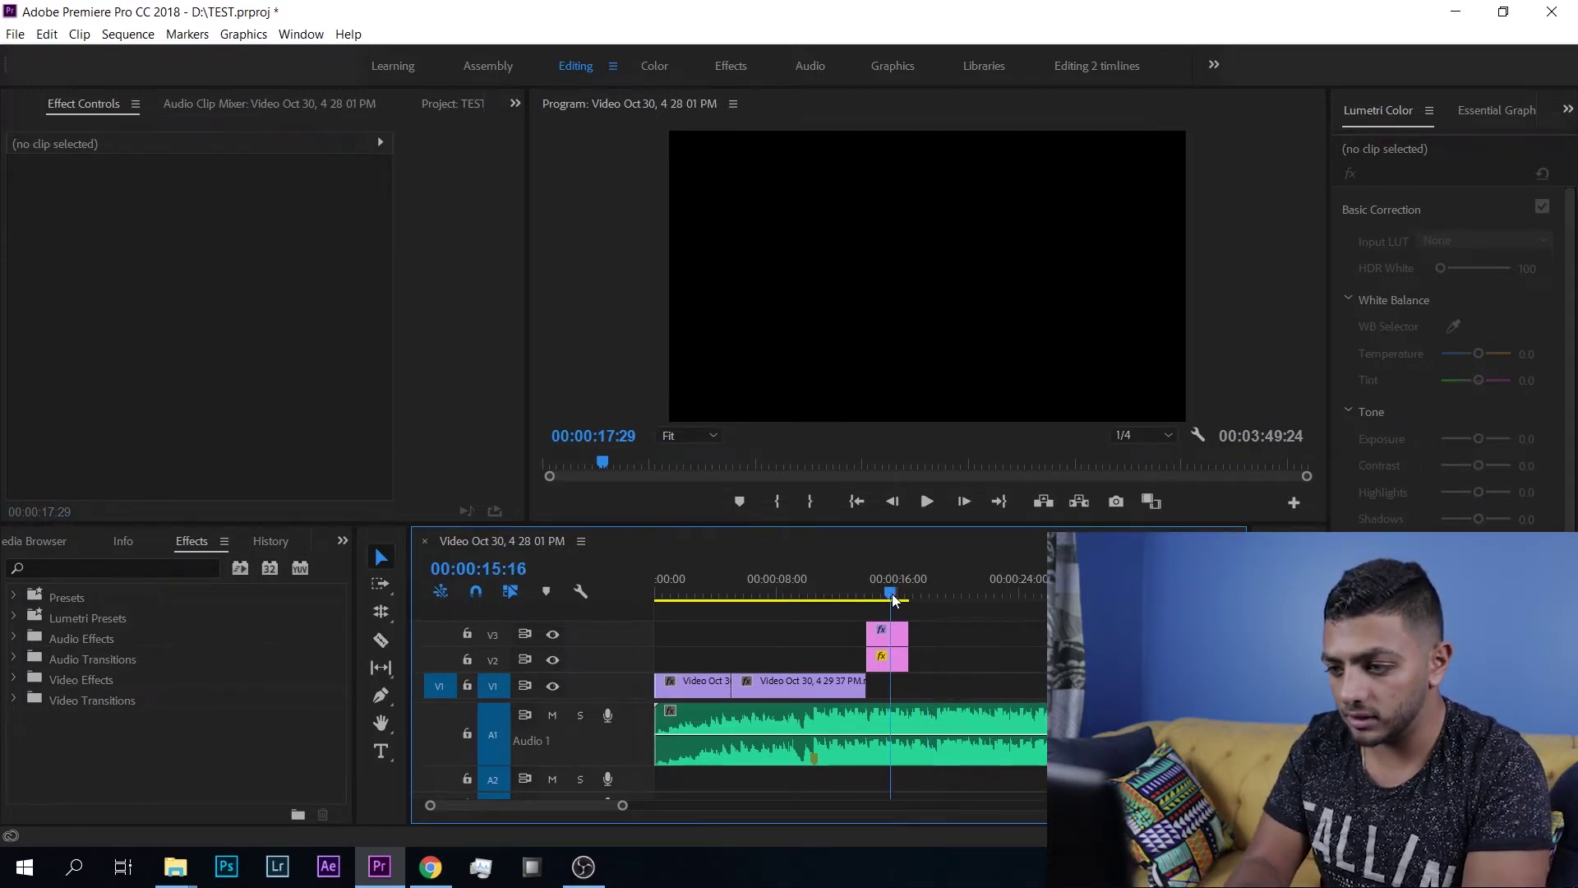
Play back the ending, then zoom the timeline out to show the whole music track.
key("space")
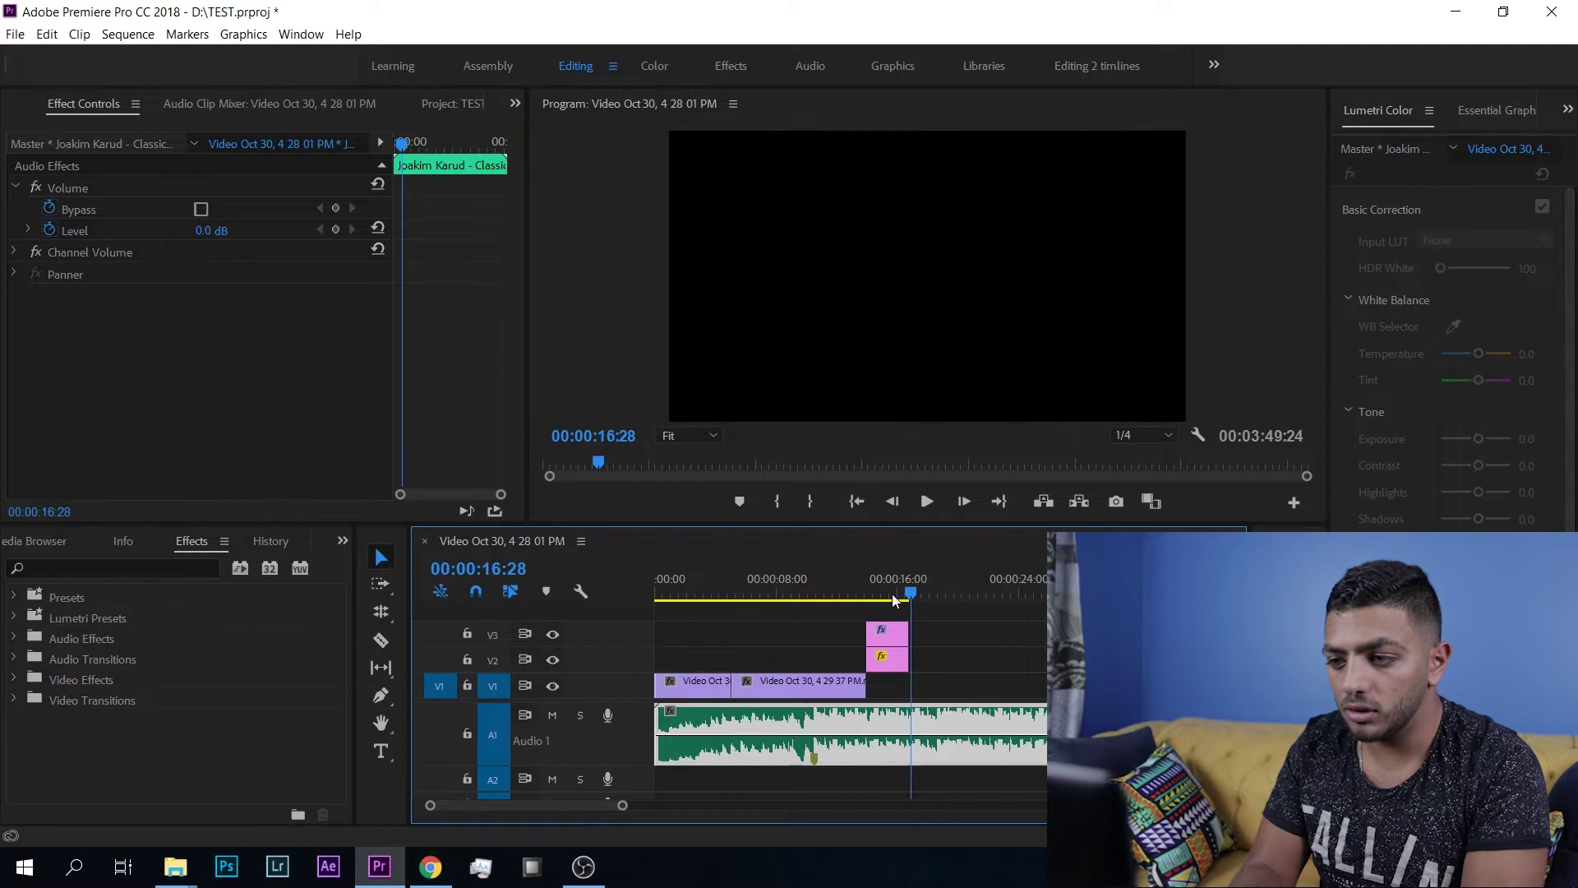
key("space")
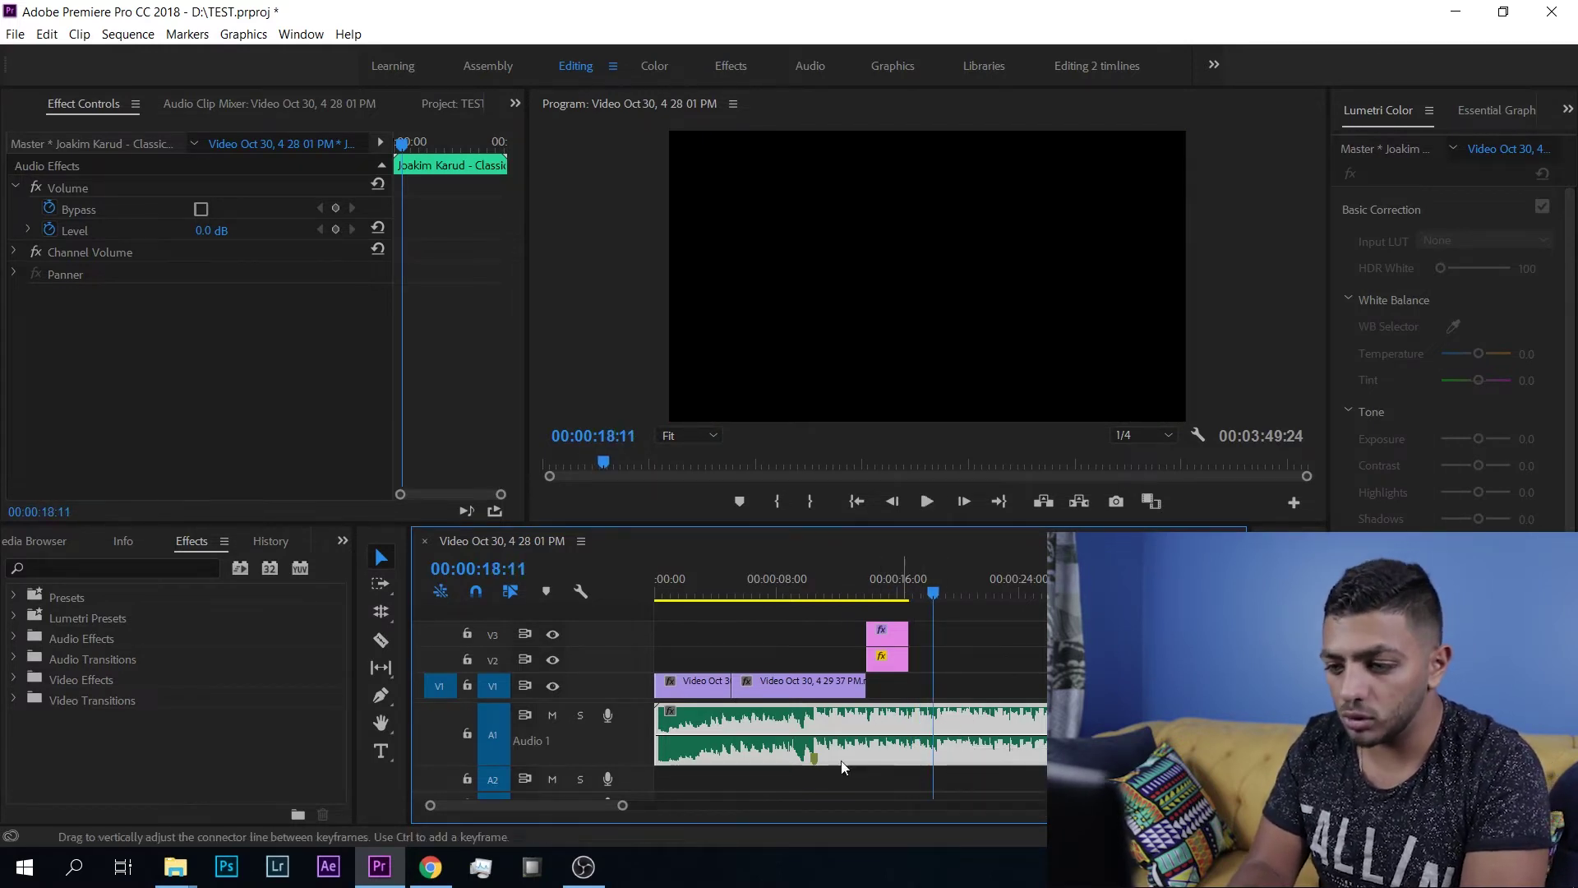
left_click_drag(623, 806, 662, 812)
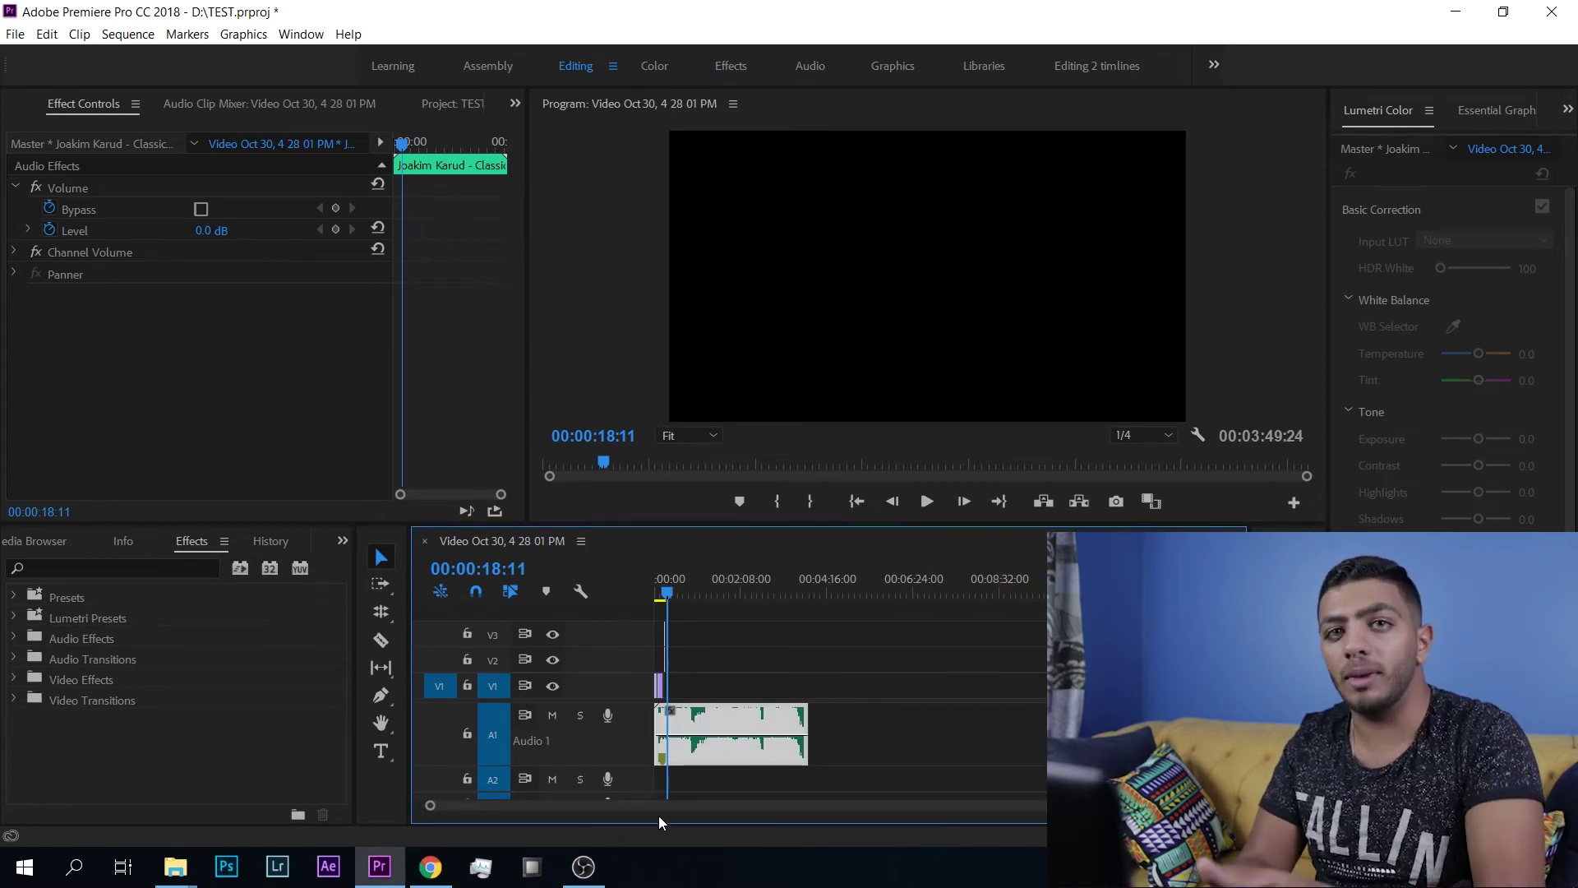
Cut the A1 music at 00:00:16:26 and delete everything past the end of the video.
key("=")
key("=")
key("=")
key("c")
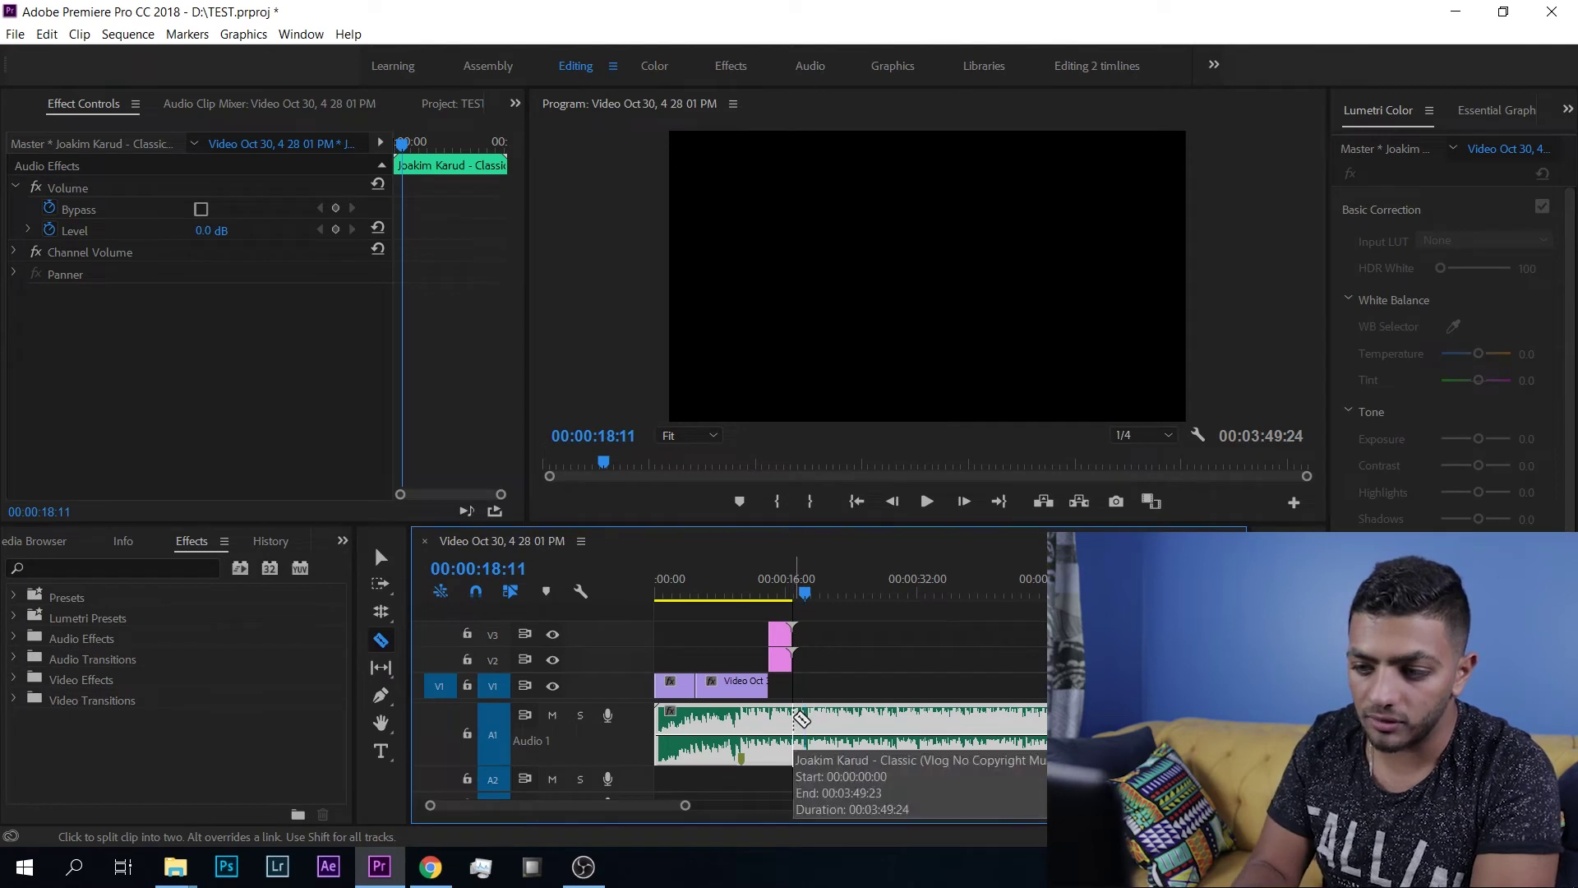
left_click(795, 720)
key("v")
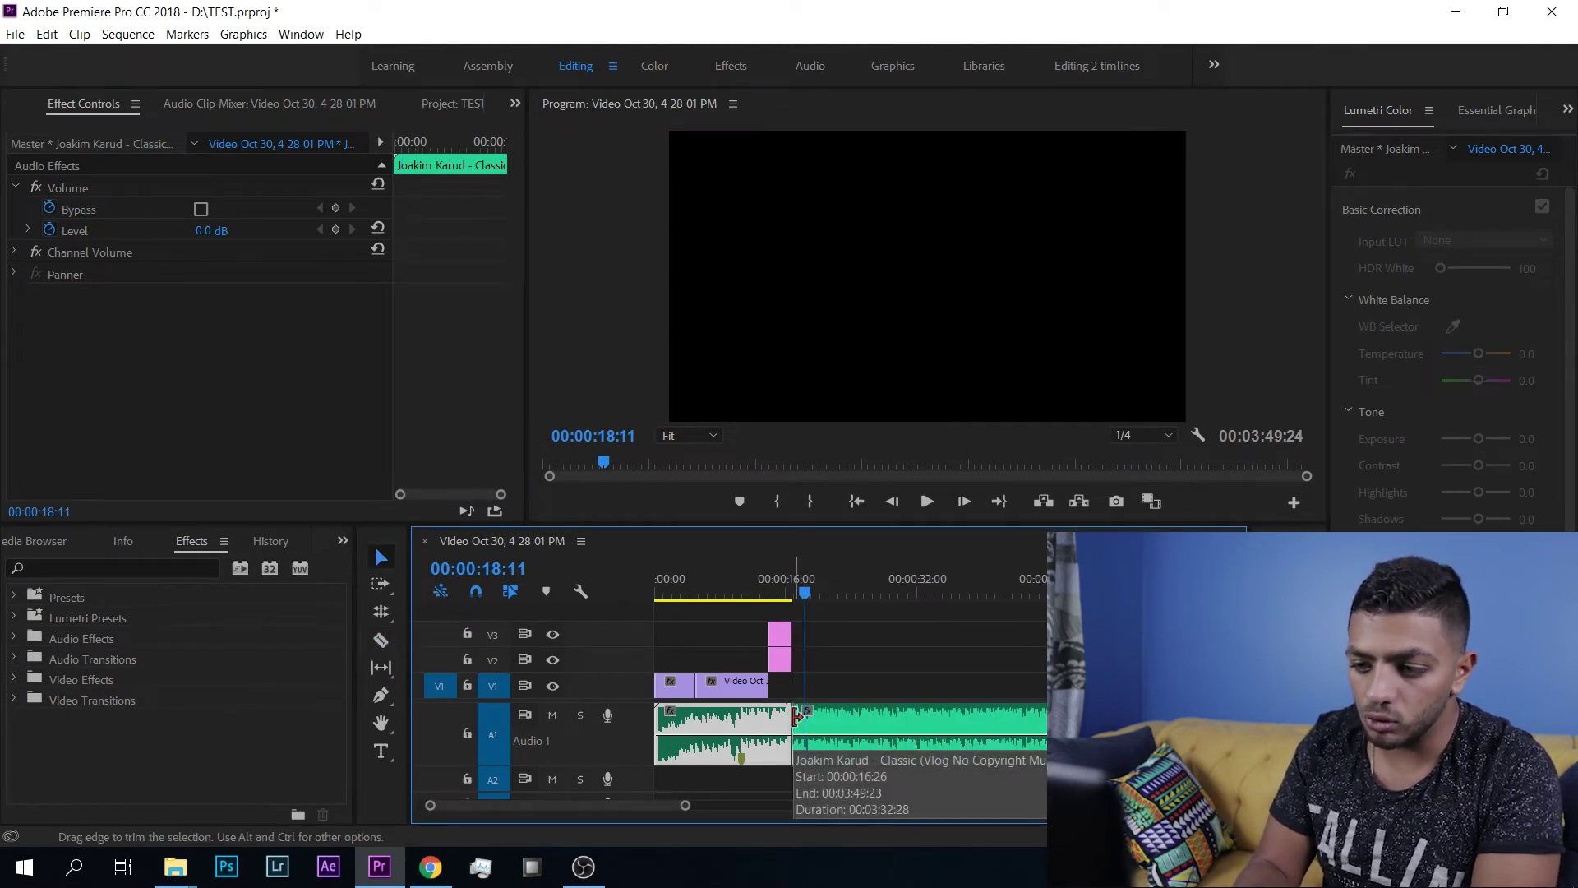
left_click(835, 733)
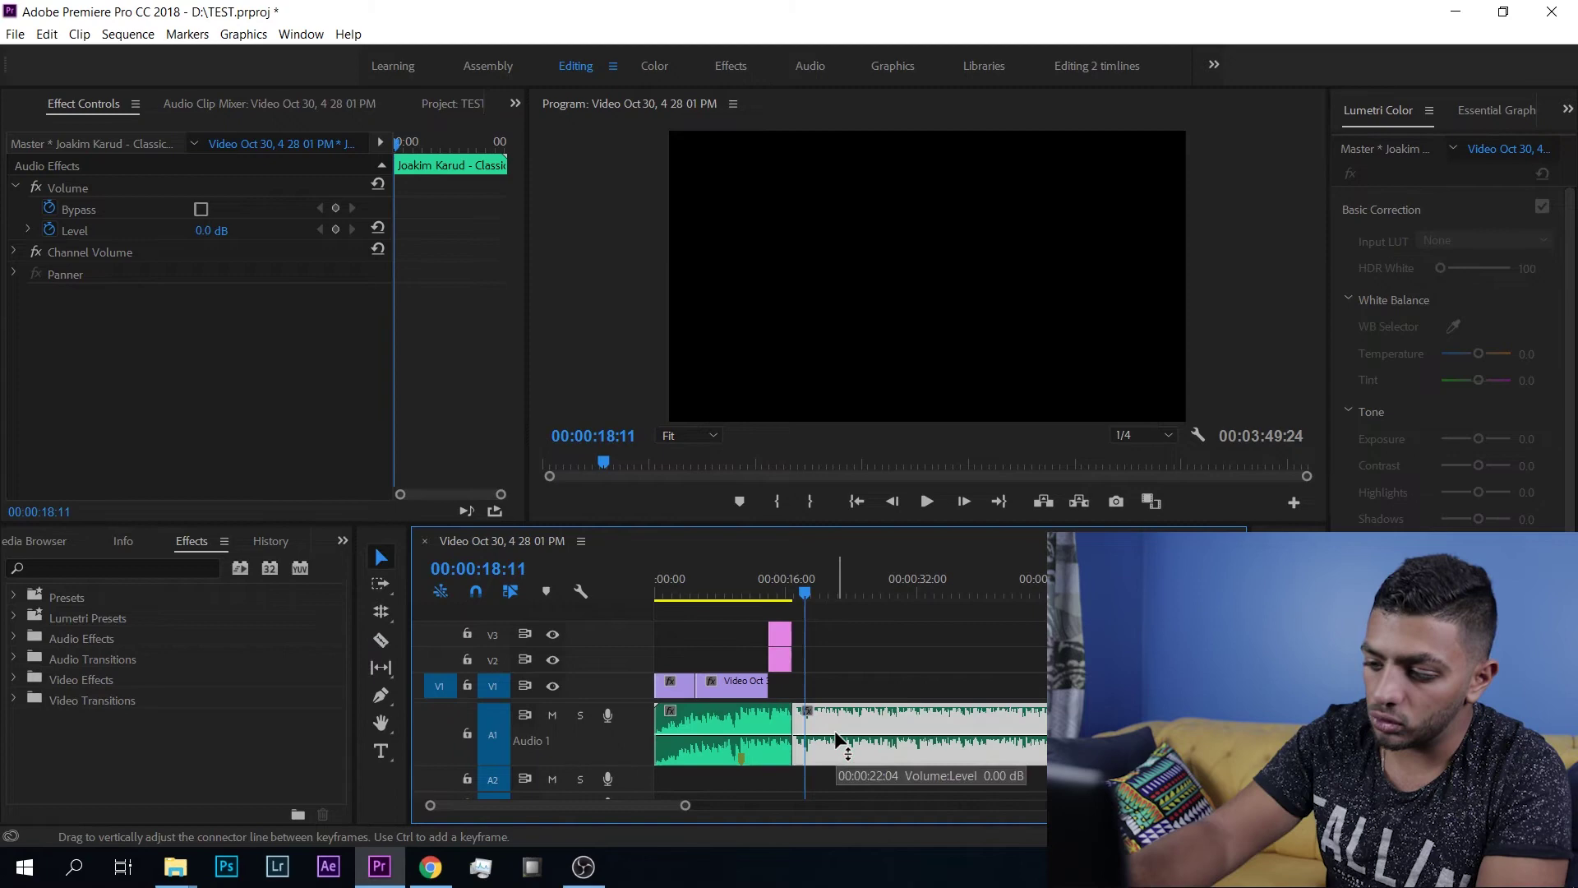
key("Delete")
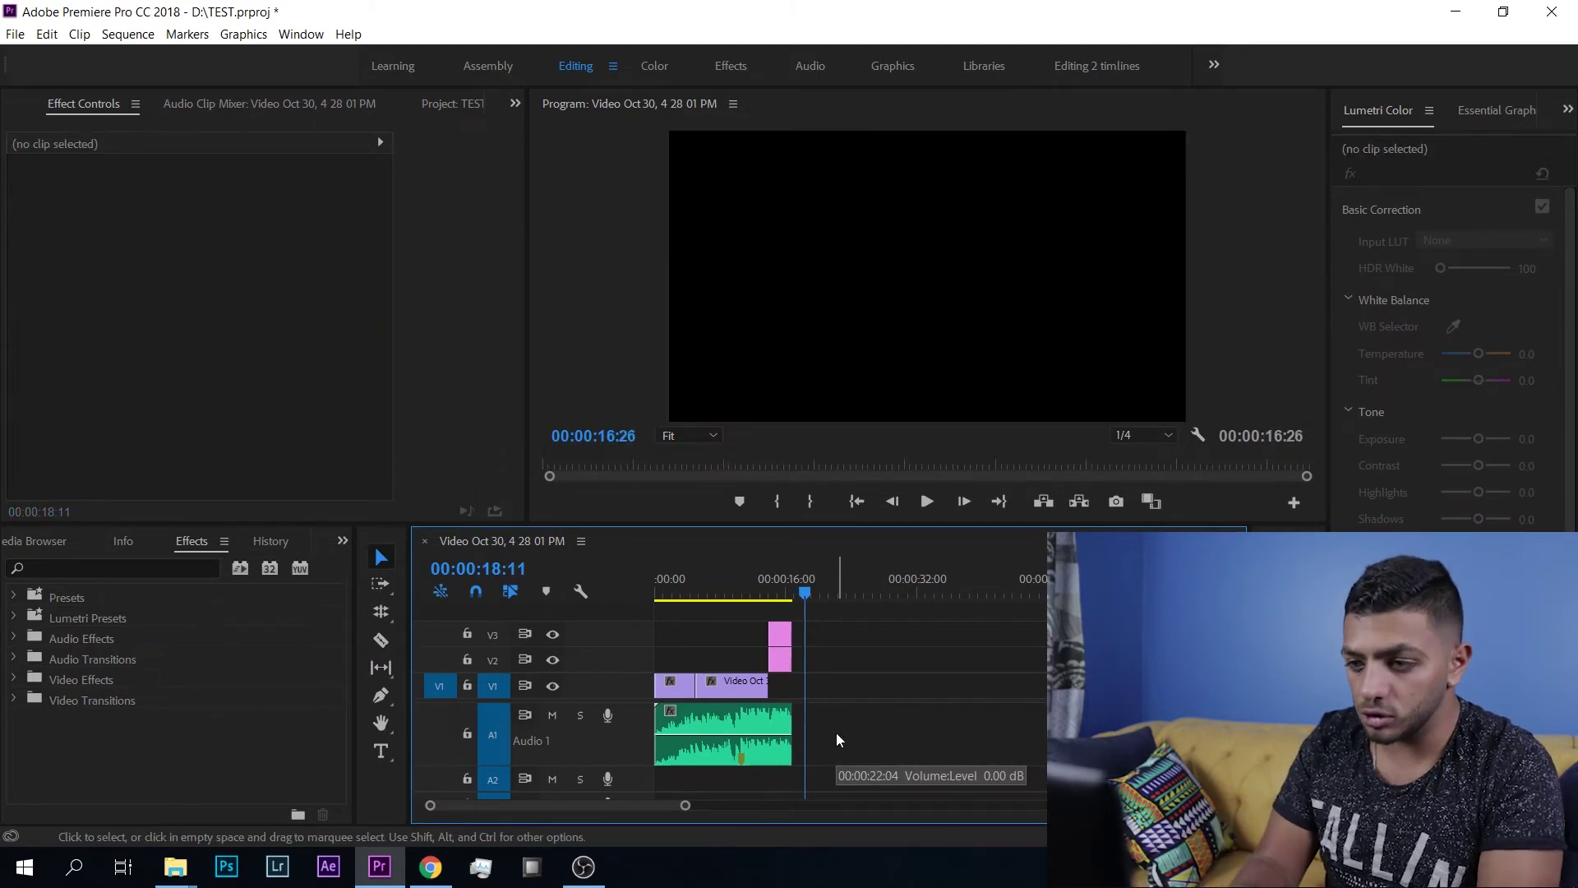
mouse_move(740, 594)
left_mouse_down()
mouse_move(697, 597)
mouse_move(794, 600)
left_mouse_up()
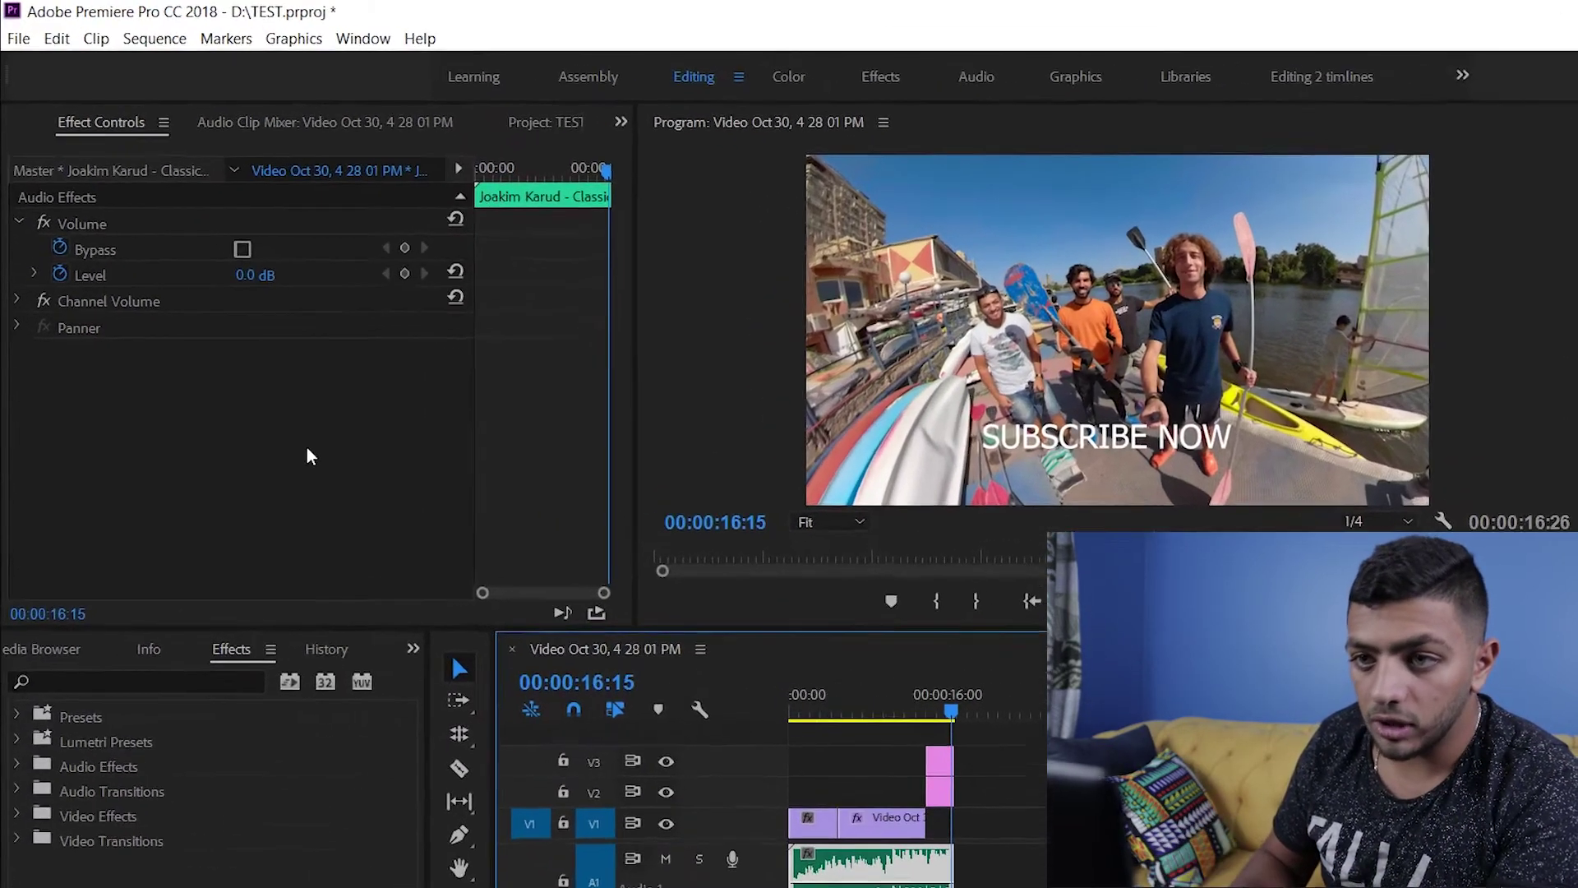
Open File > Export > Media and drop down the Format list.
left_click(22, 41)
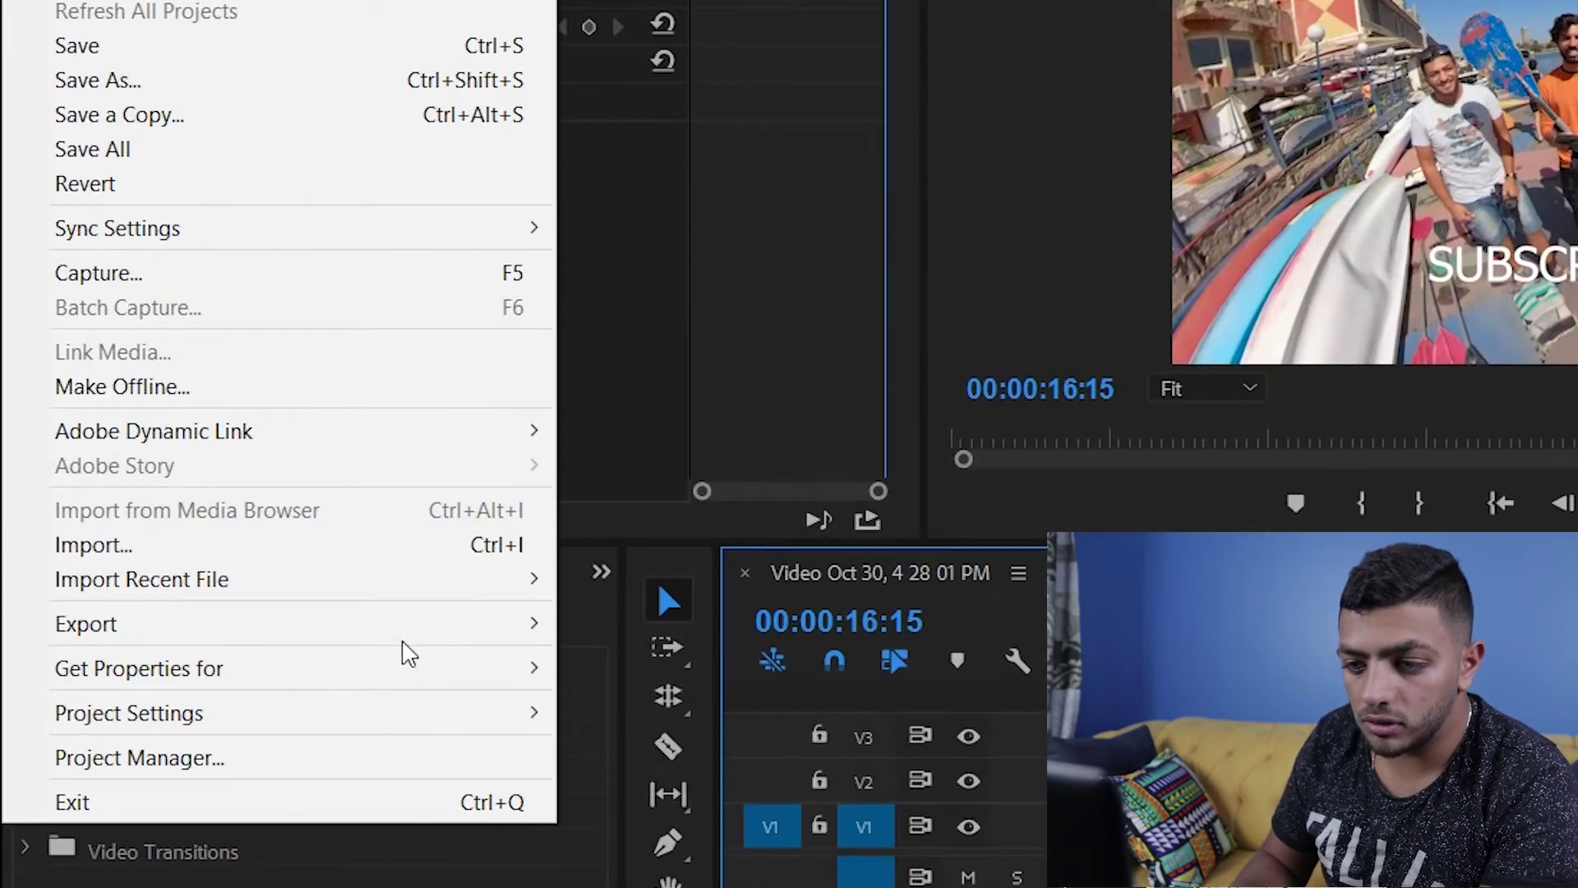
mouse_move(457, 634)
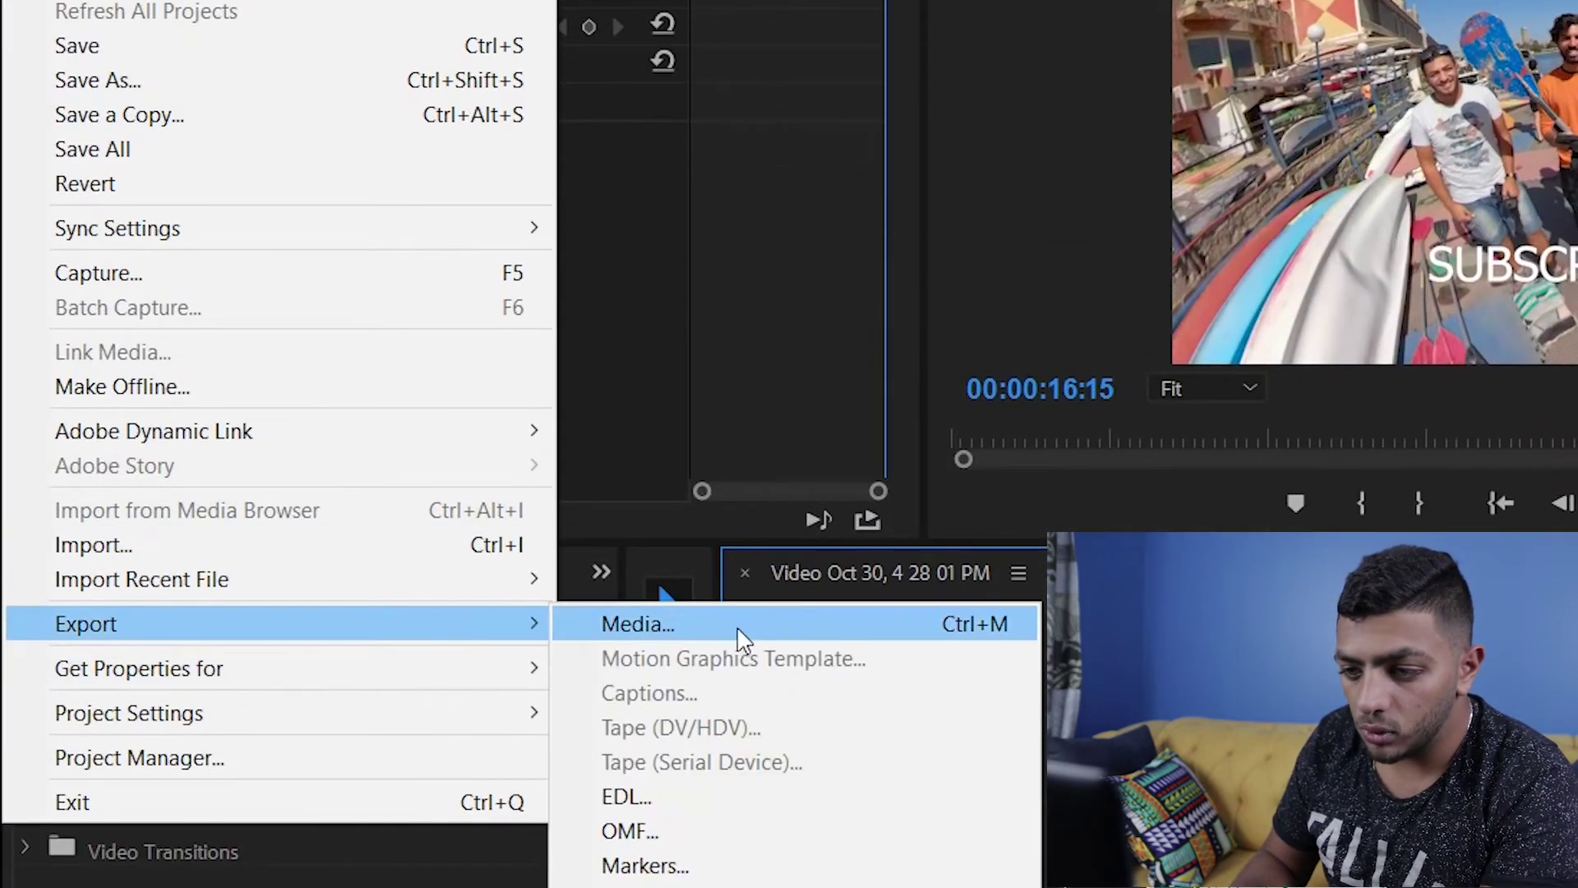
left_click(776, 632)
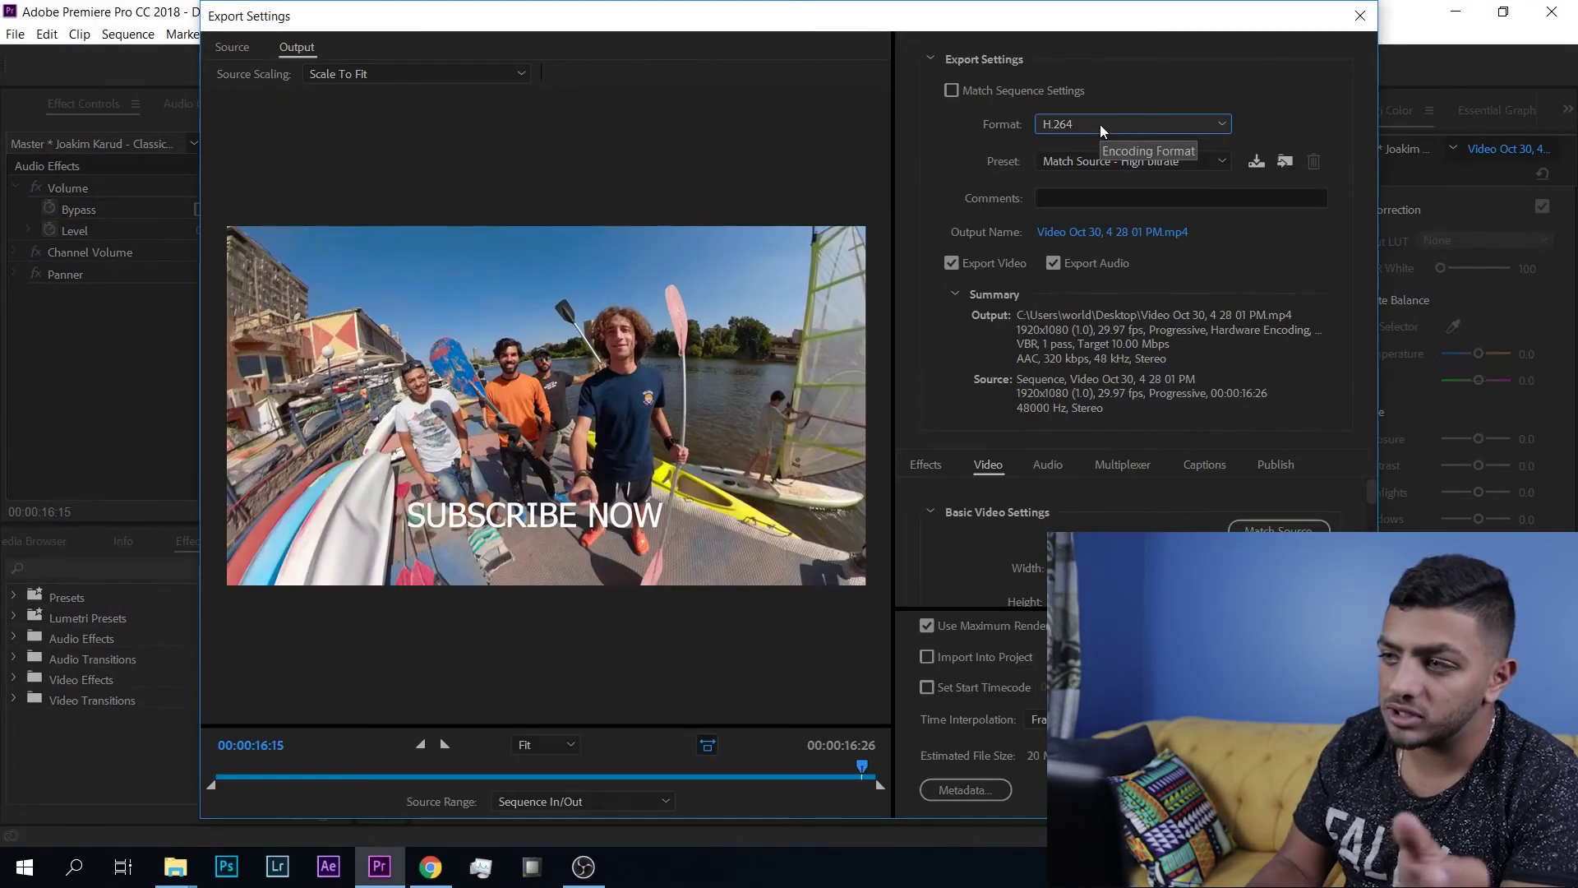
left_click(1100, 125)
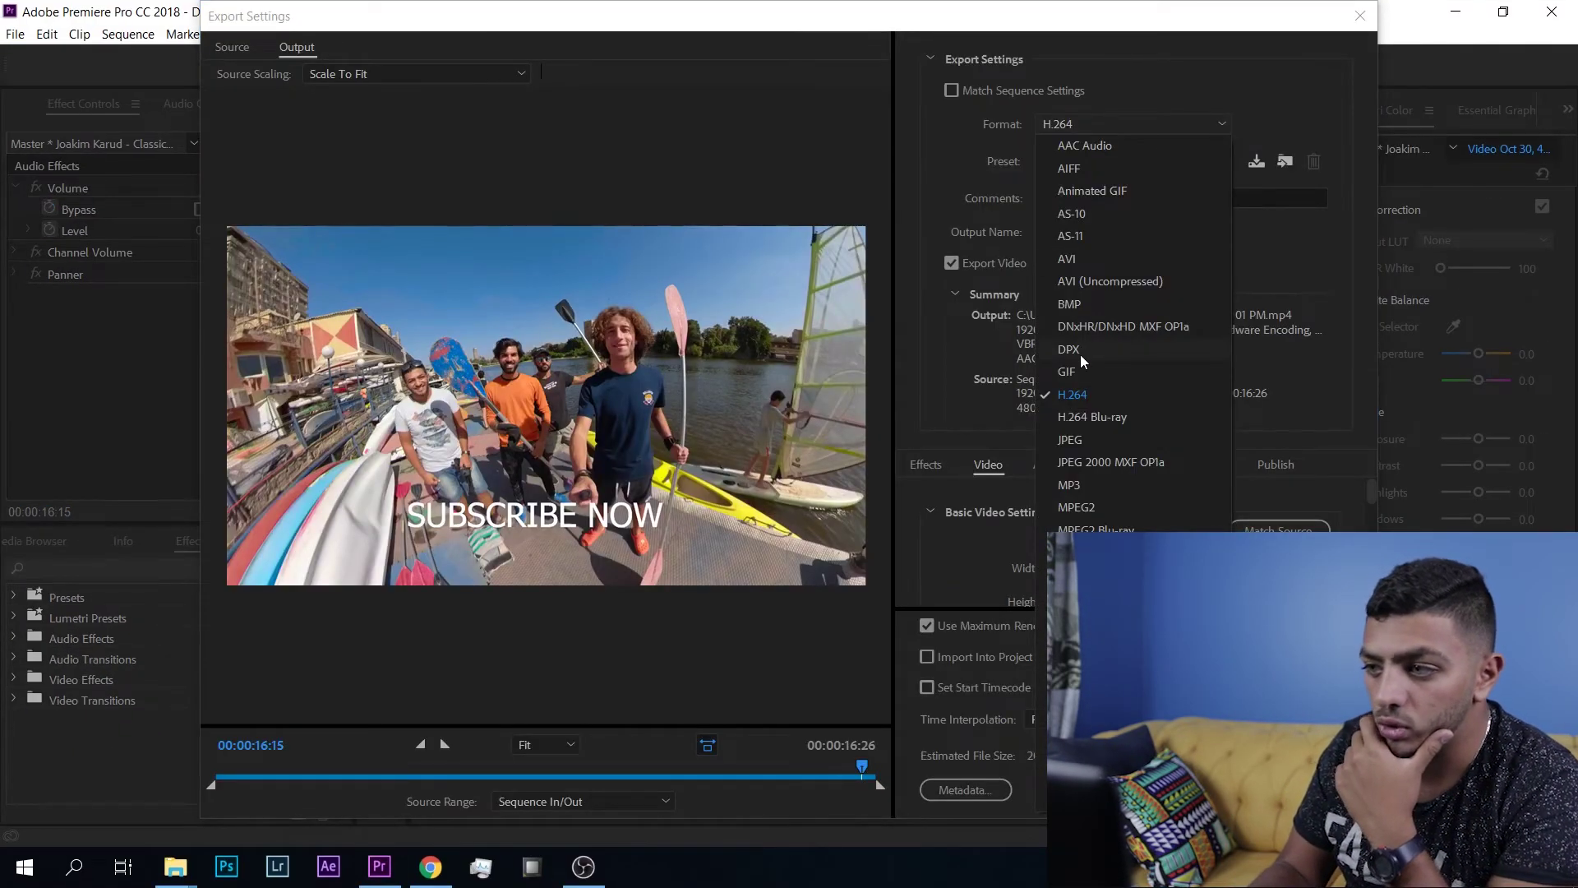
Keep H.264 with the Match Source - High bitrate preset and review the video settings.
left_click(1086, 402)
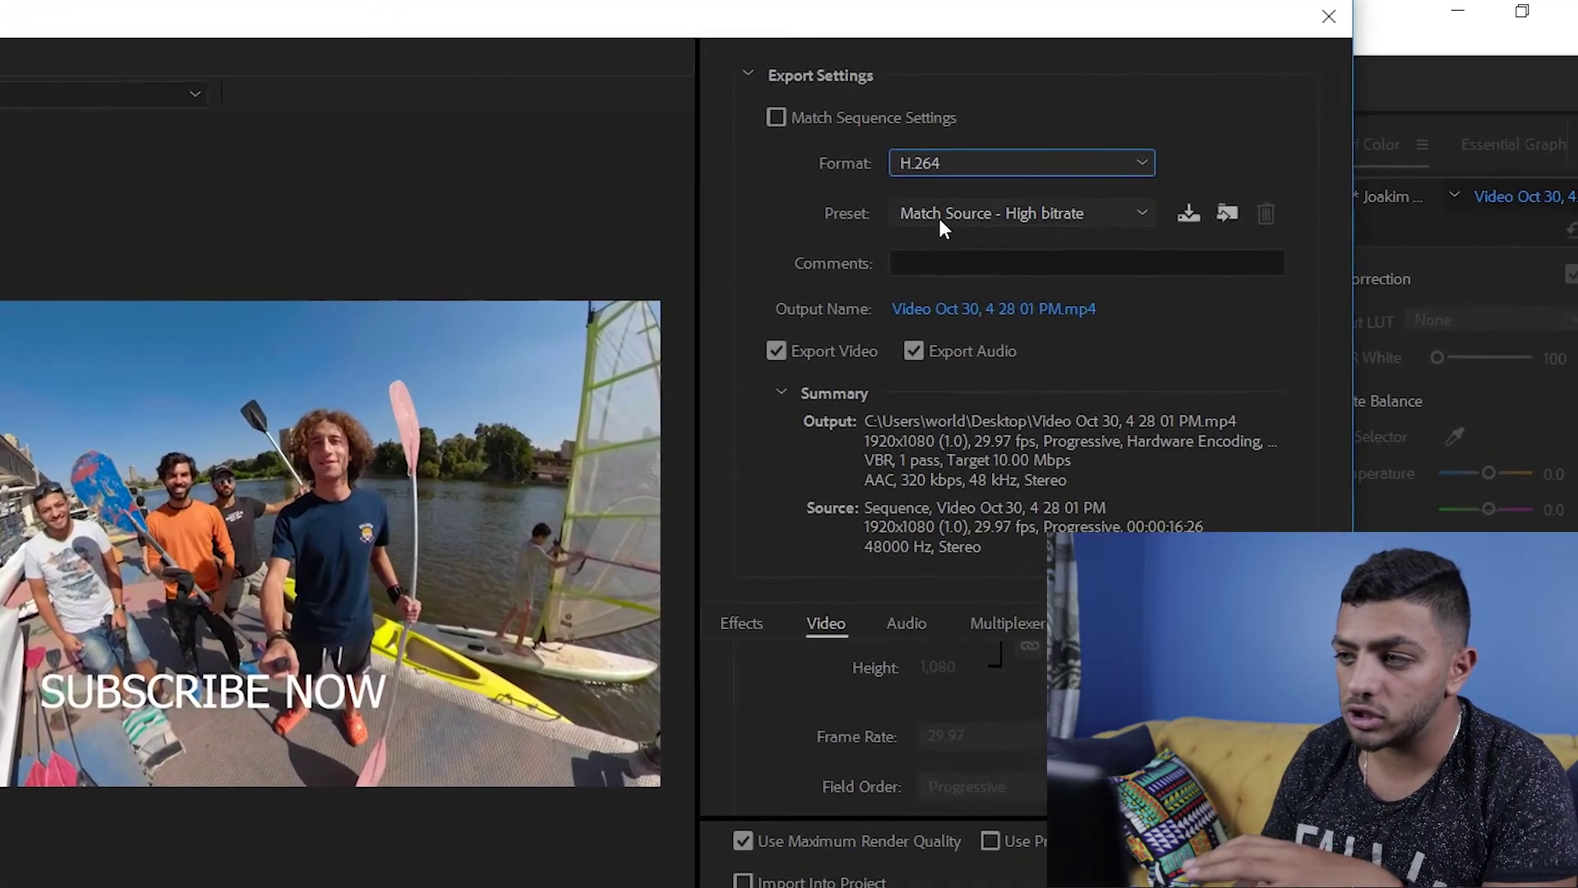
mouse_move(1106, 162)
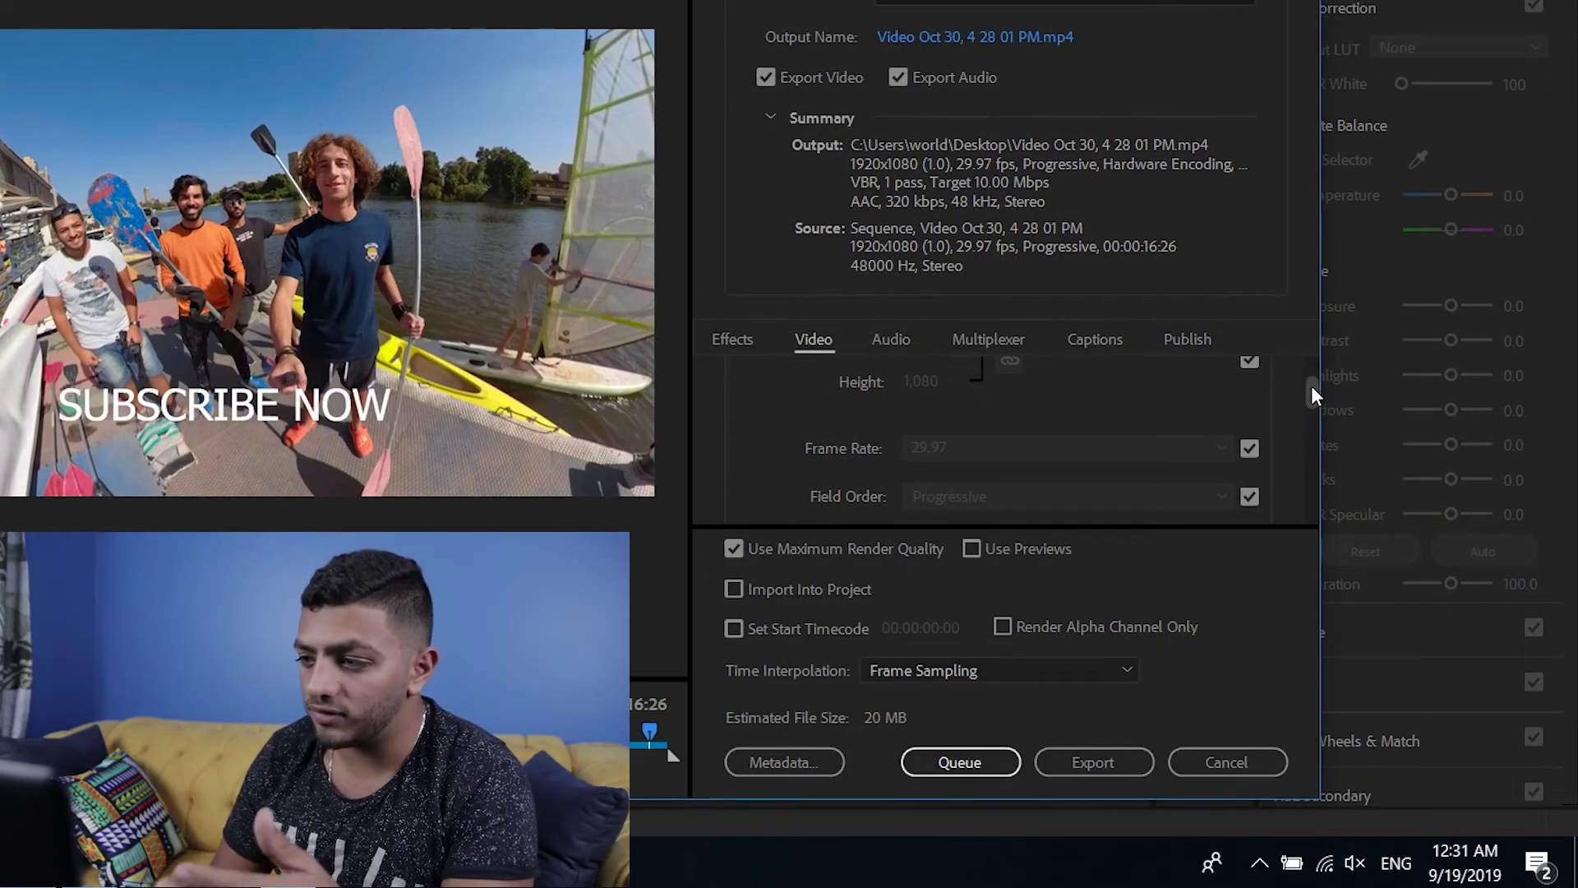
left_click_drag(1312, 386, 1287, 508)
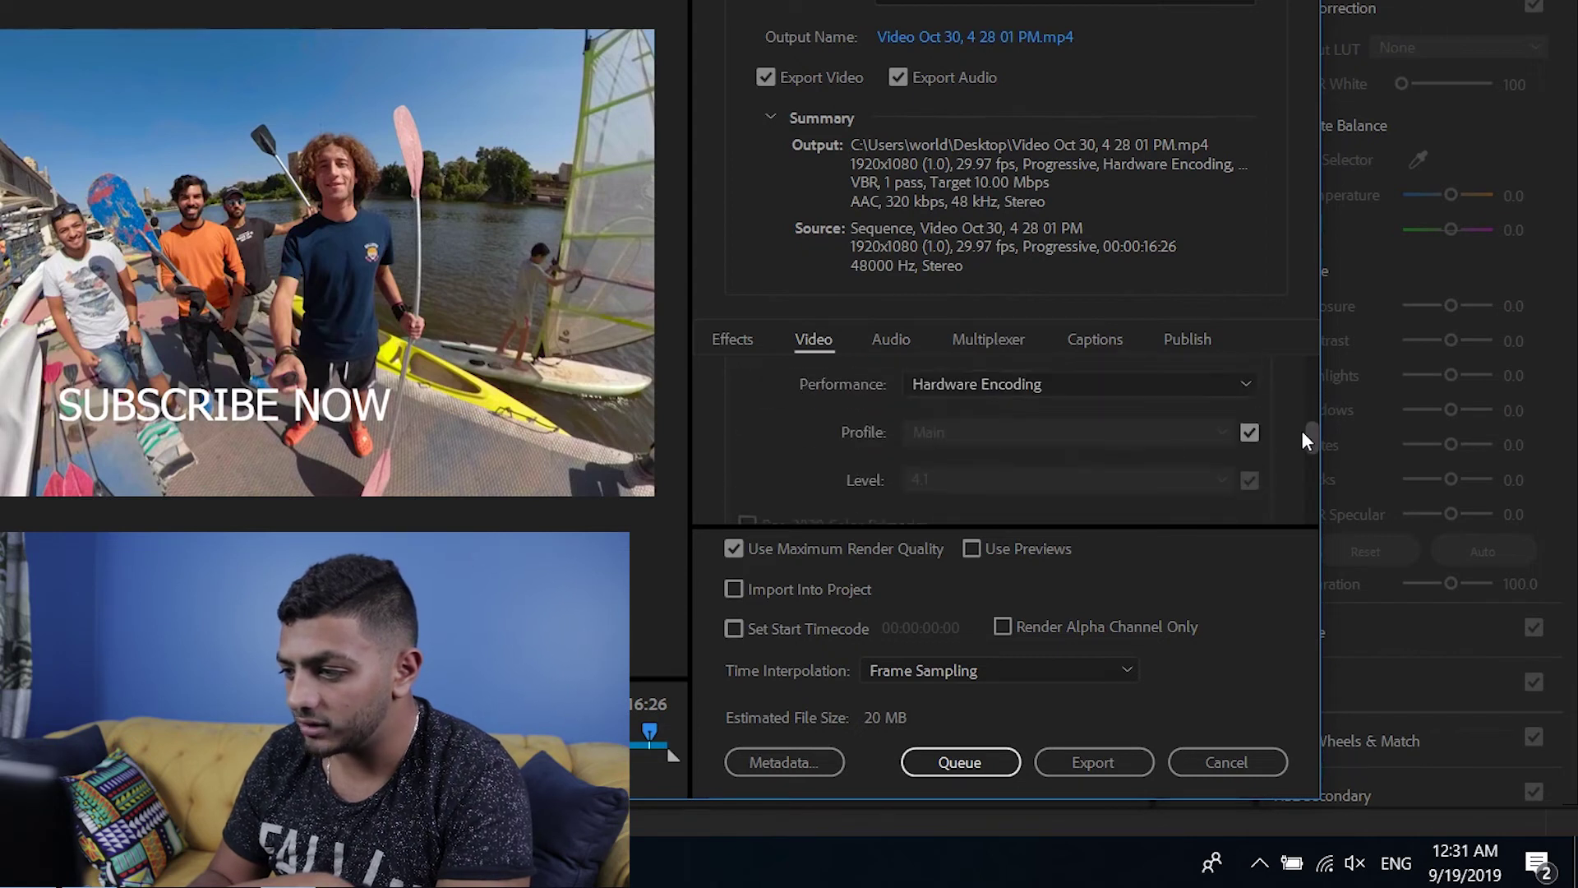
scroll(1286, 500, "up", 2)
scroll(1305, 445, "up", 3)
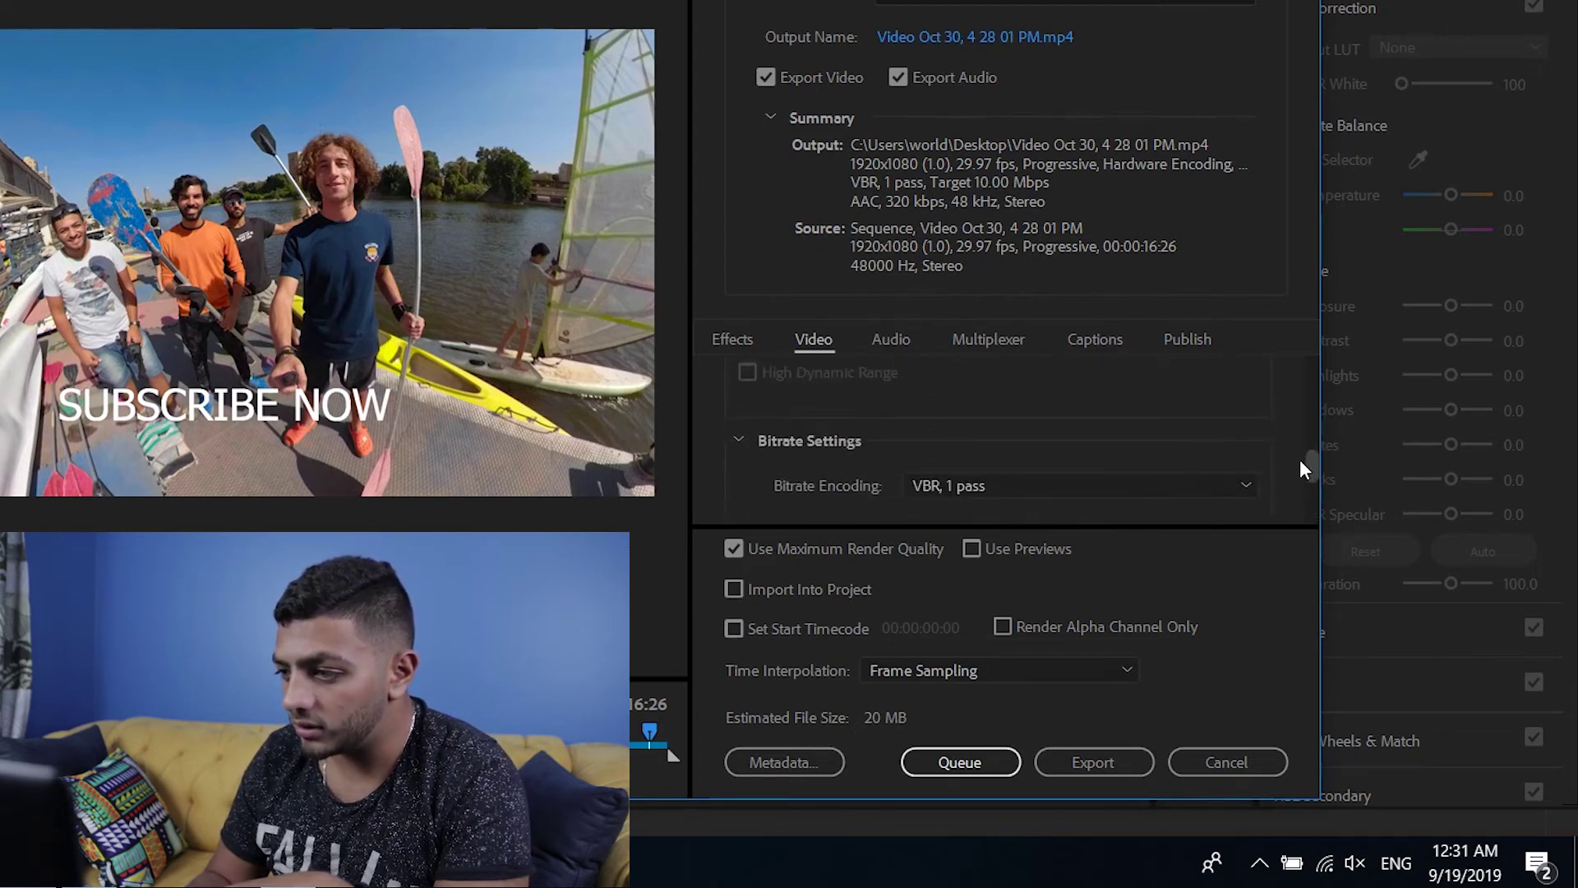
scroll(1291, 477, "down", 1)
scroll(1289, 476, "up", 2)
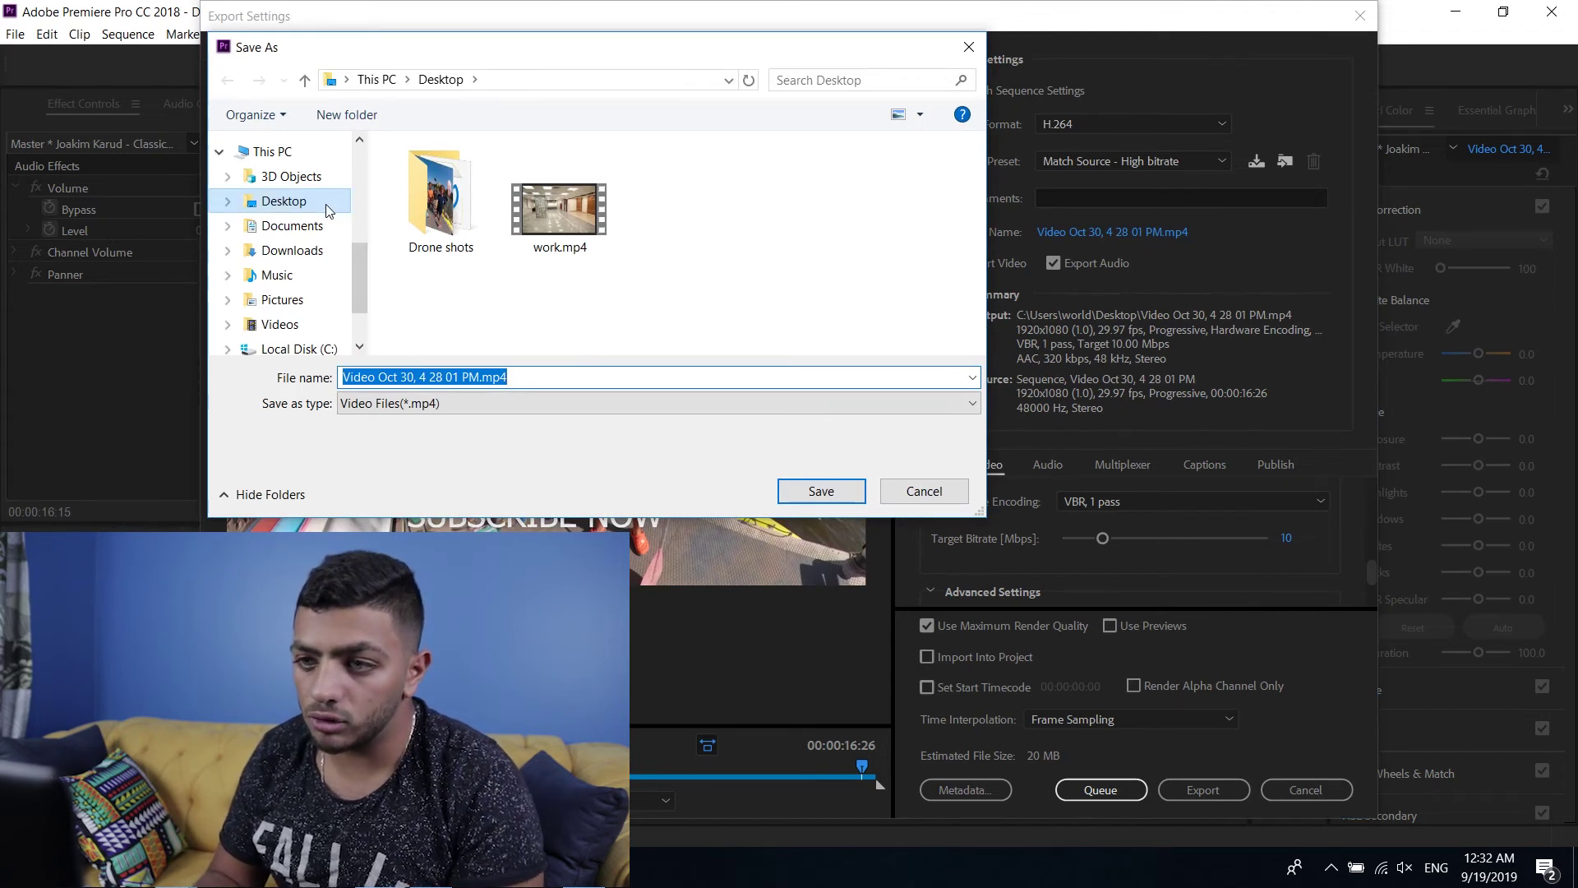
Name the output 'Drone video', export the sequence, and open the resulting drone.mp4.
left_click(424, 218)
left_click(545, 377)
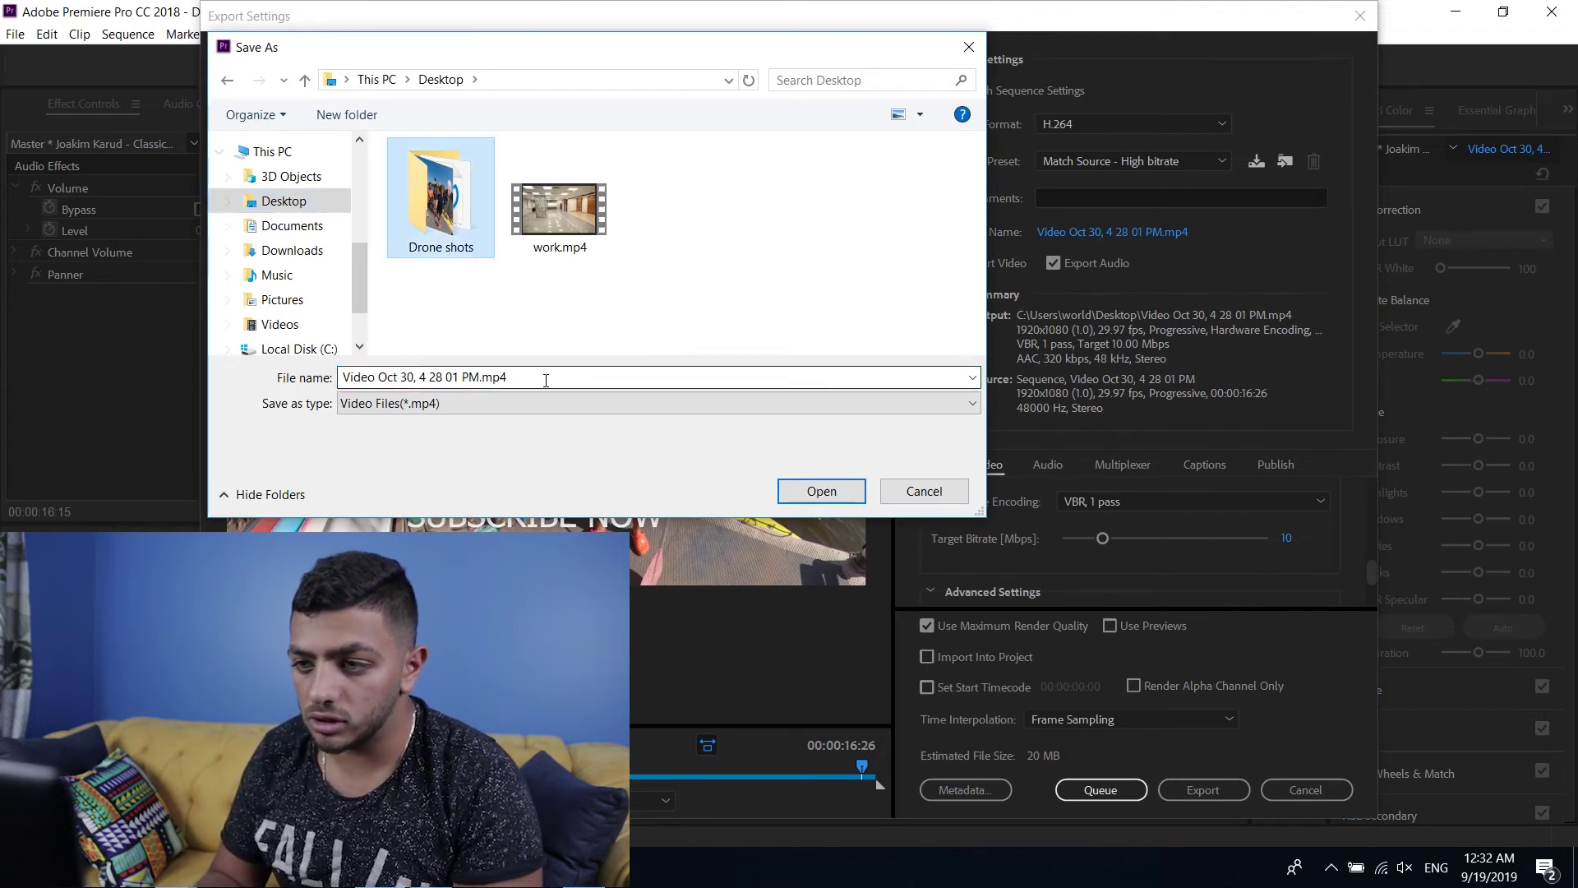
key("BackSpace")
type("Drone ")
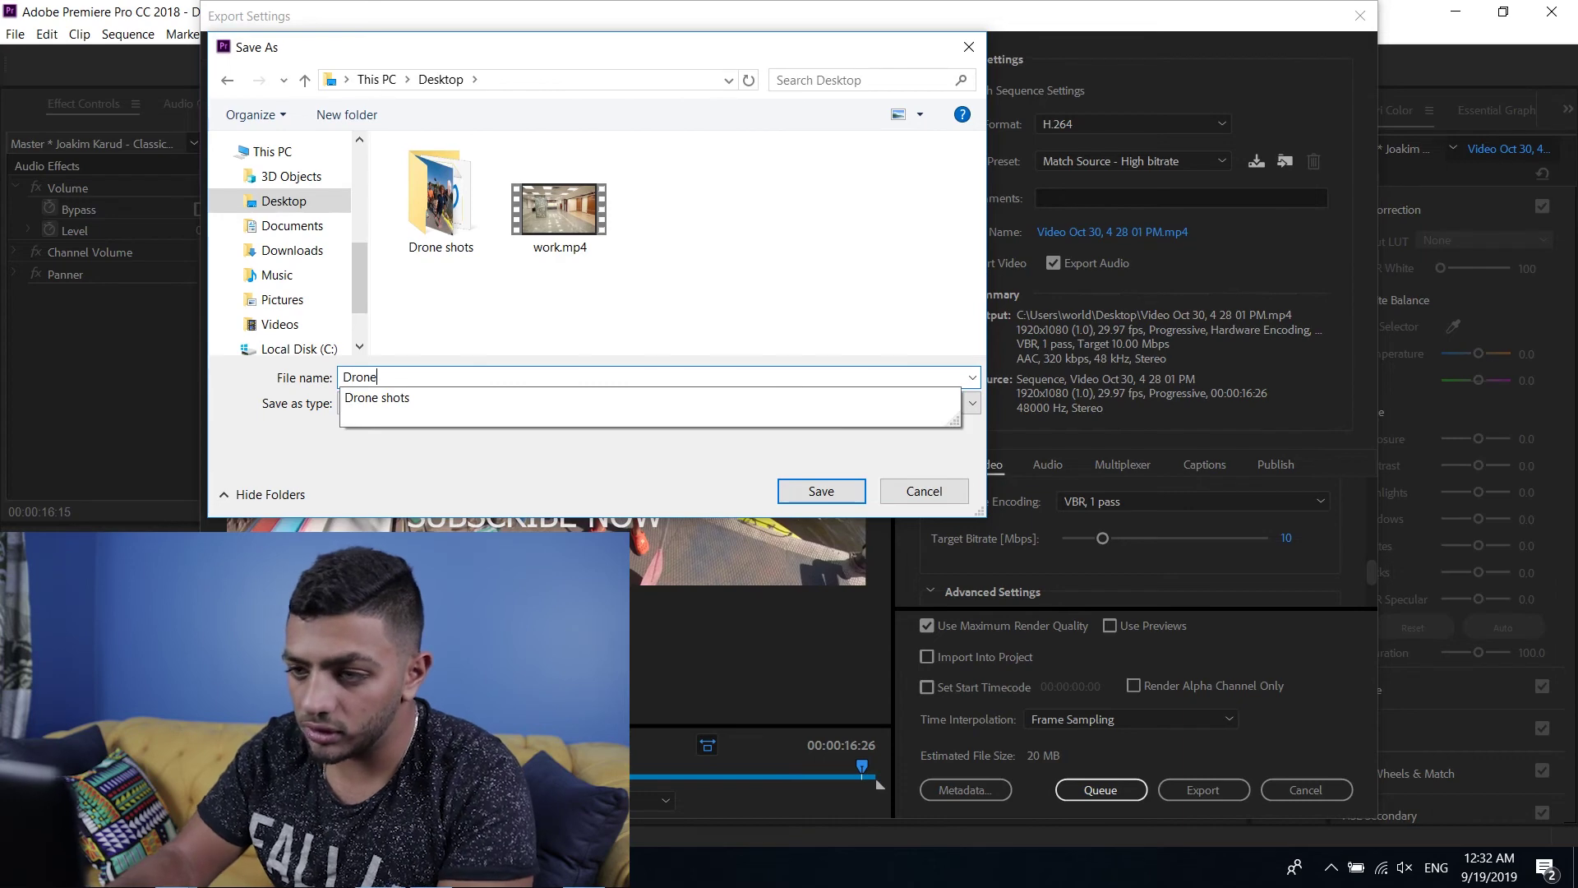
type("video")
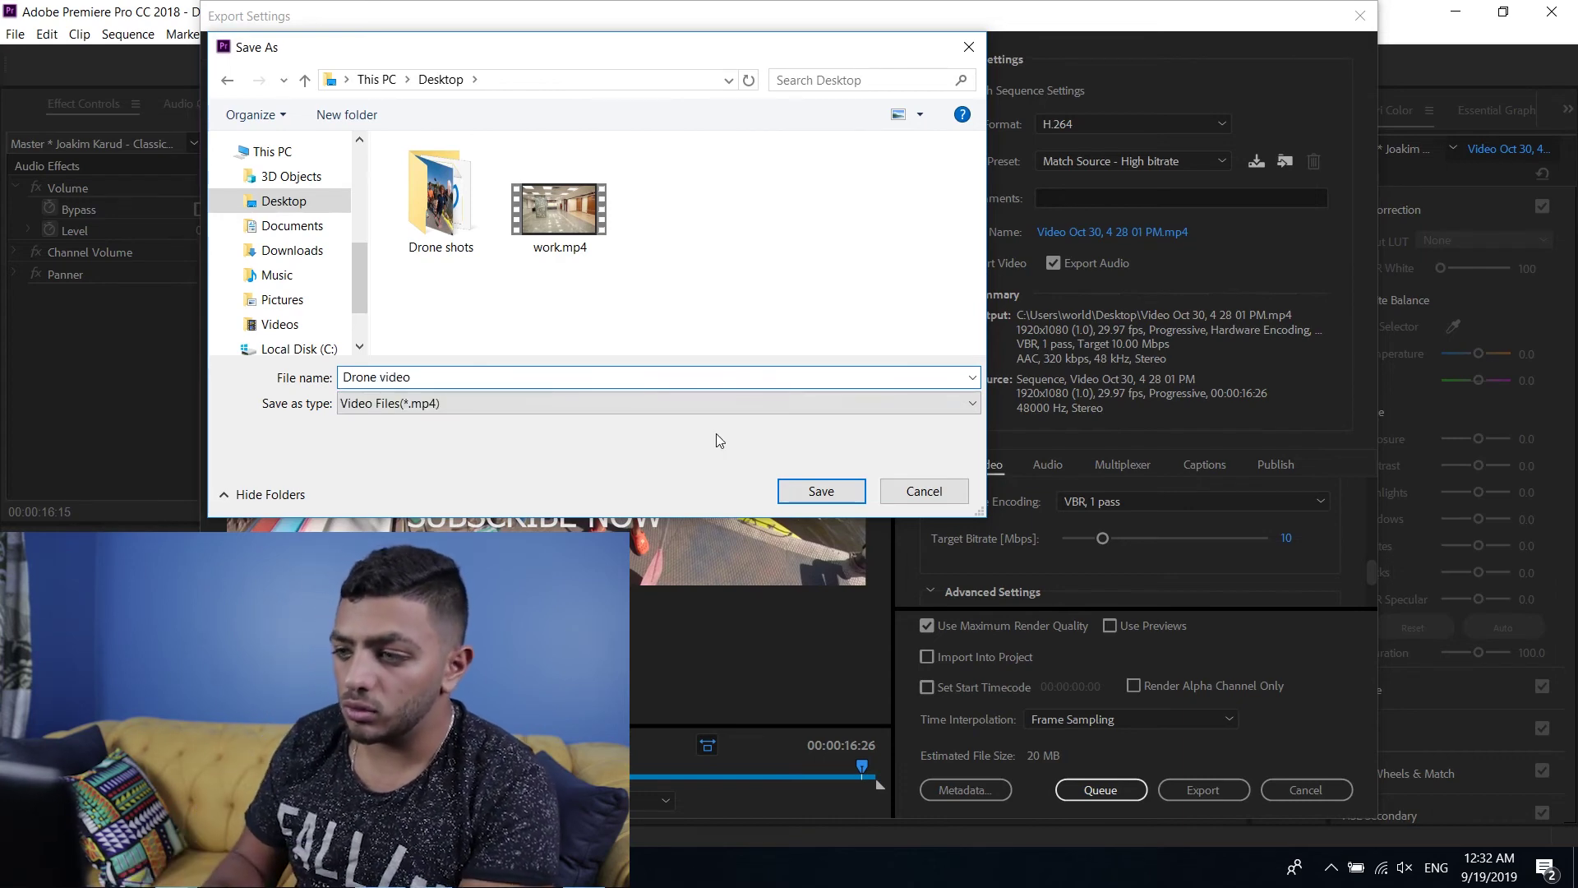
left_click(807, 503)
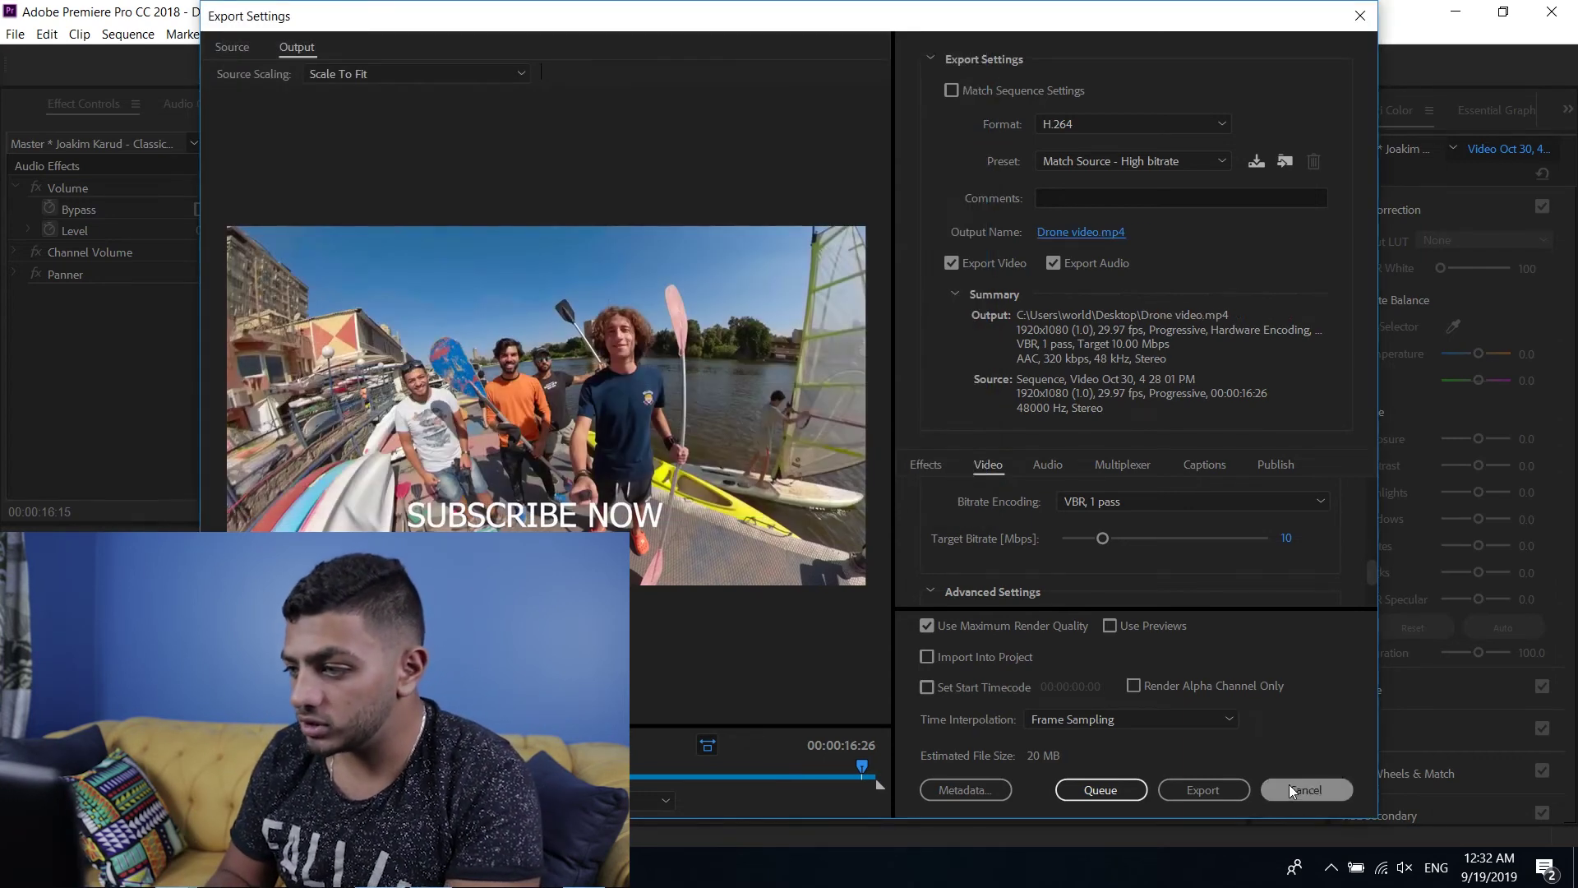
left_click(1194, 790)
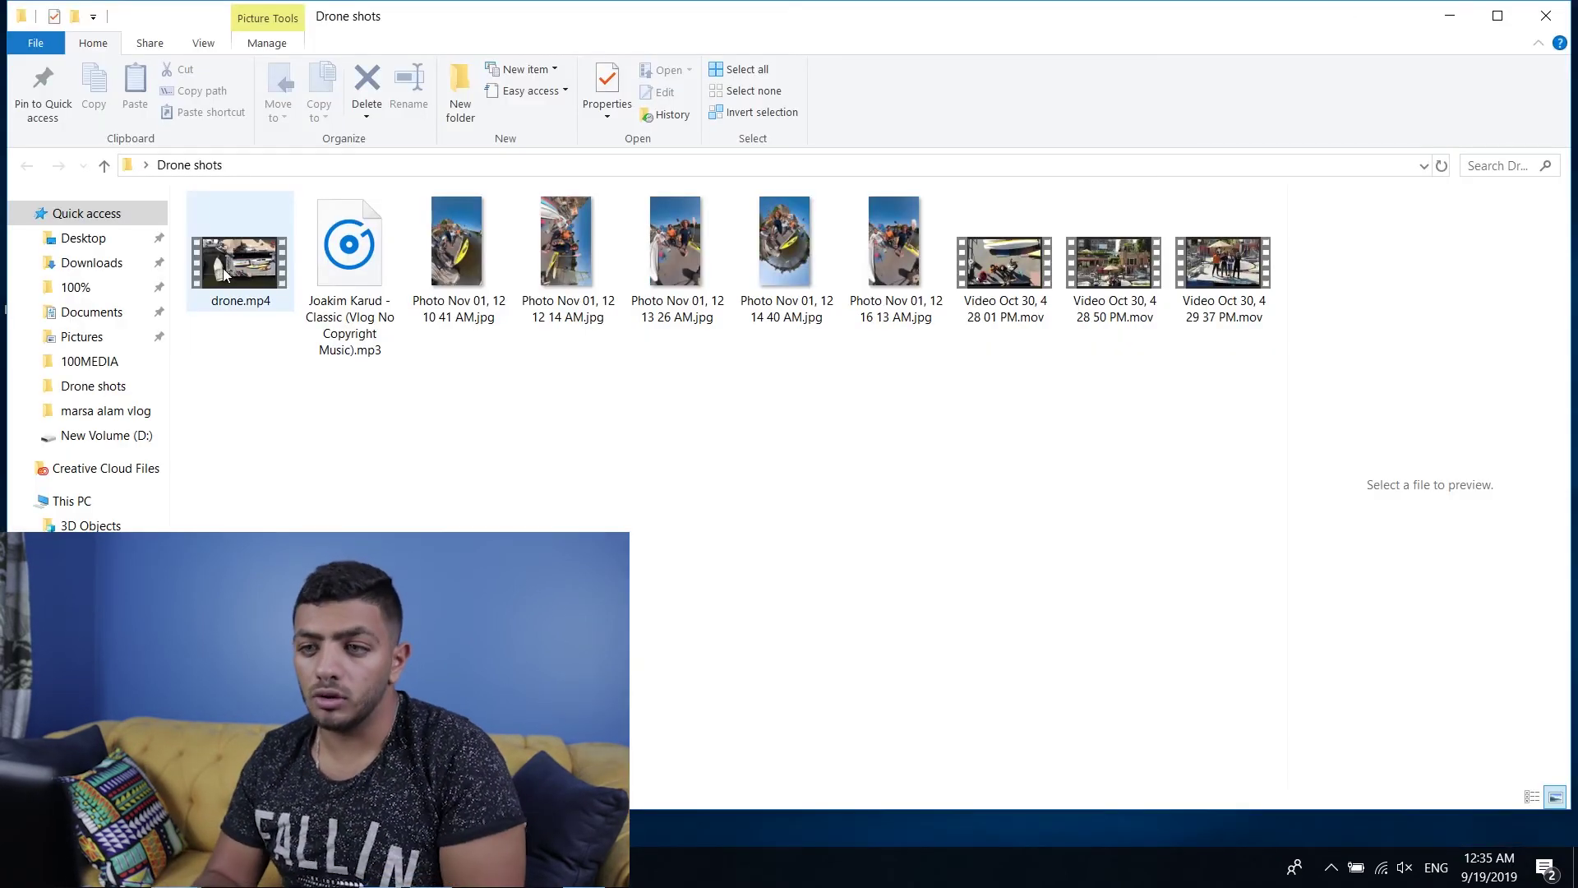
double_click(223, 269)
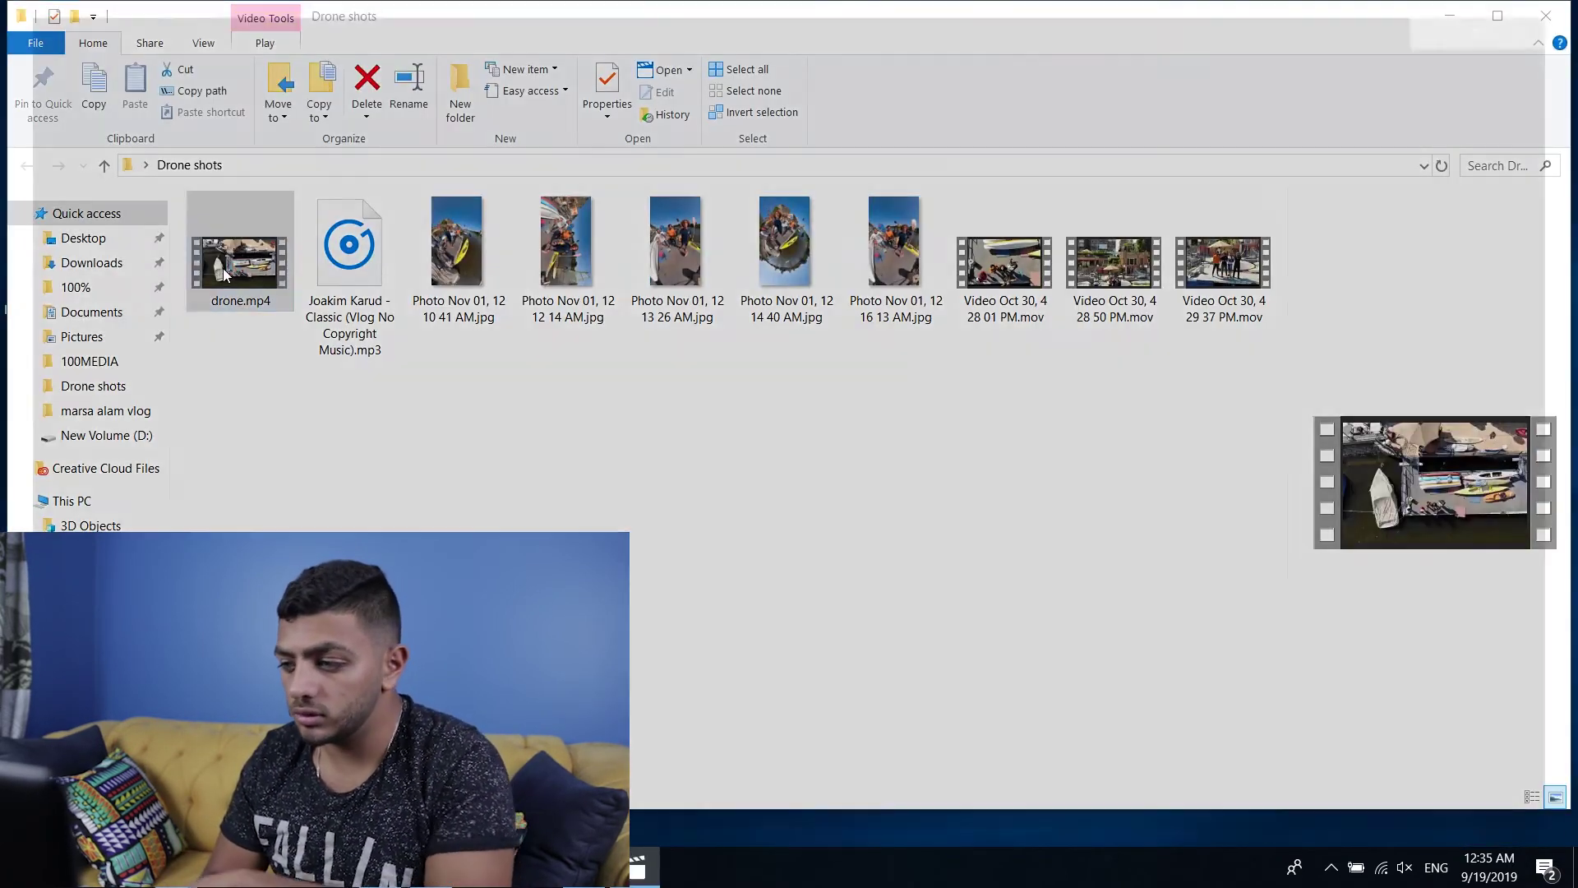
Raise the volume while drone.mp4 plays in Movies & TV.
key("XF86AudioRaiseVolume")
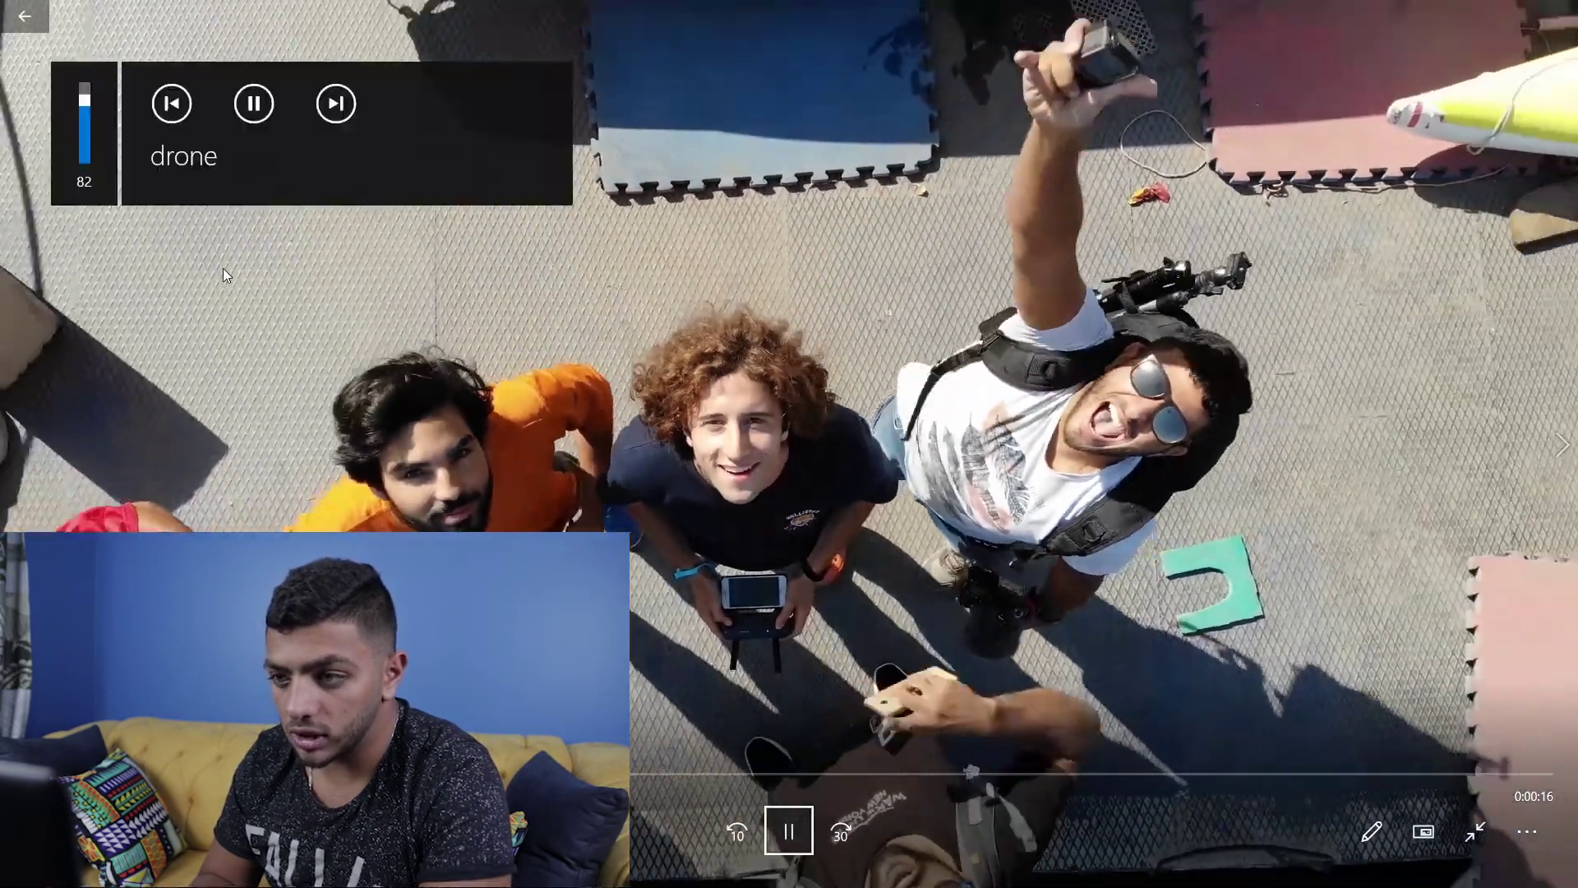